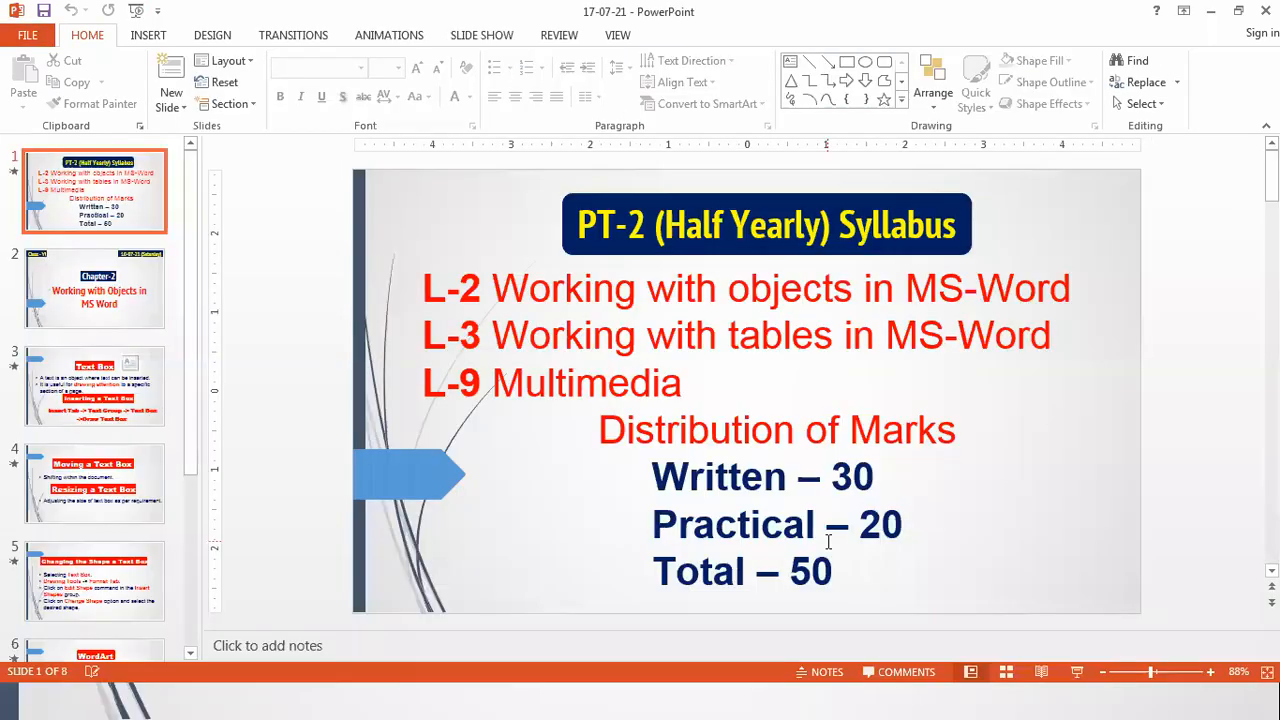
Step: Play the Text Box slide to show the Inserting a Text Box heading and its steps
{"action": "key", "text": "alt+Tab"}
{"action": "key", "text": "Tab"}
{"action": "key", "text": "Tab"}
{"action": "key", "text": "Tab"}
{"action": "key", "text": "Tab"}
{"action": "key", "text": "Tab"}
{"action": "key", "text": "Tab"}
{"action": "key", "text": "Tab"}
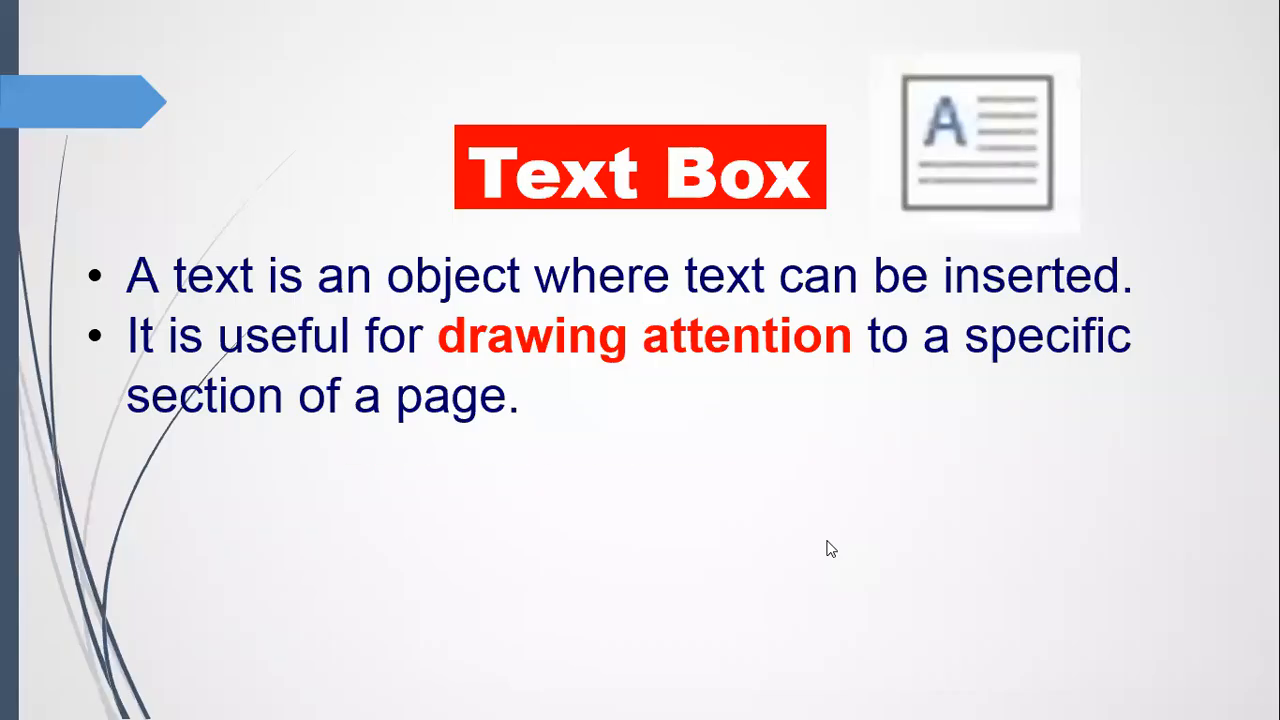
{"action": "left_click", "coordinate": [828, 548]}
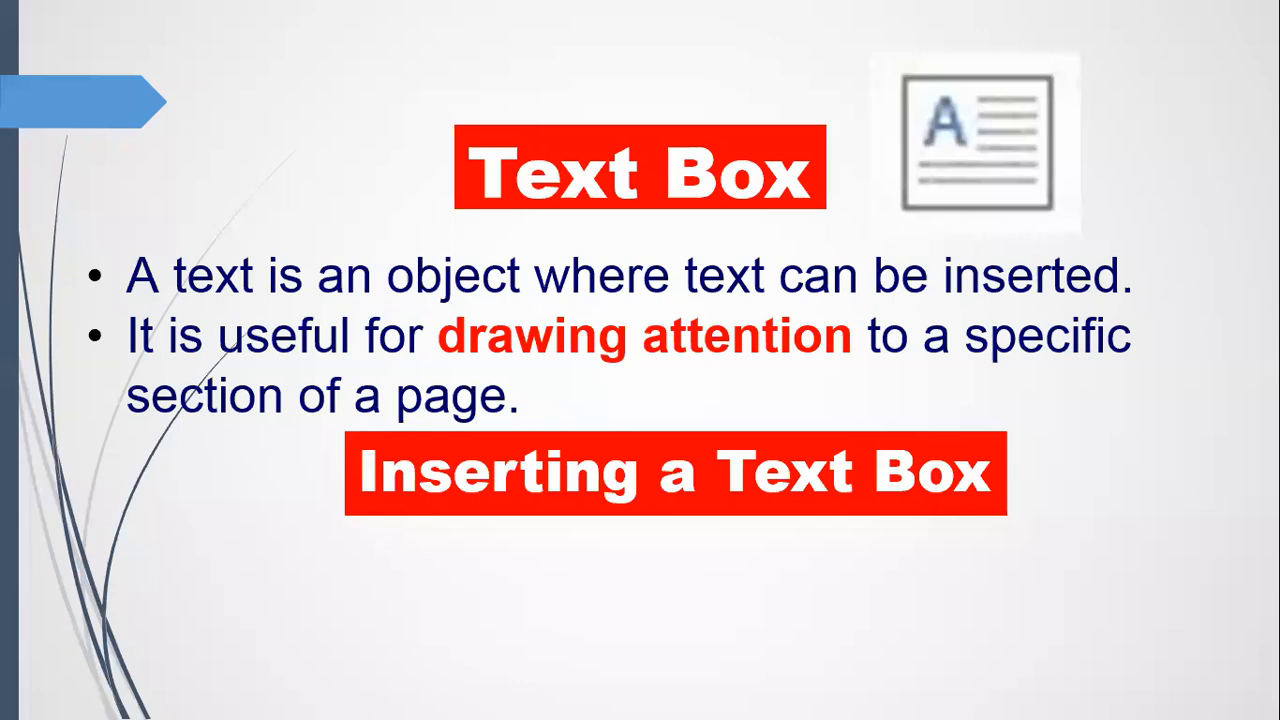
{"action": "key", "text": "Right"}
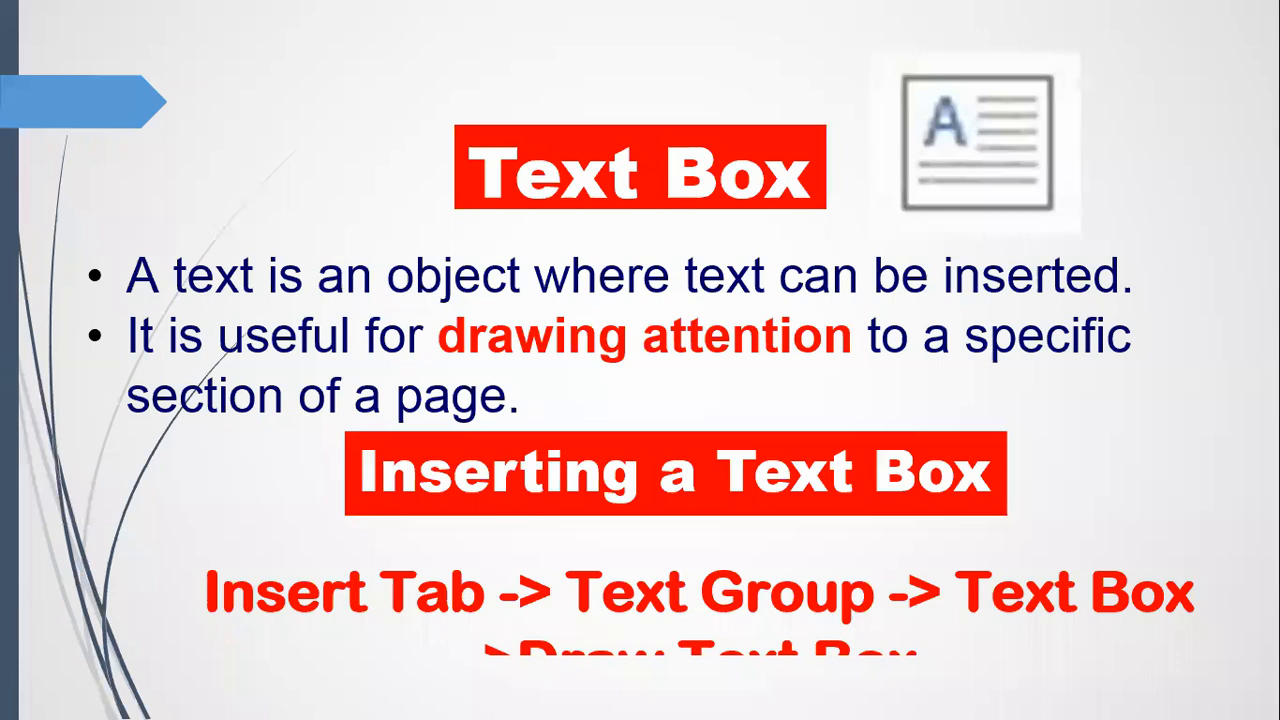
{"action": "key", "text": "alt+Tab"}
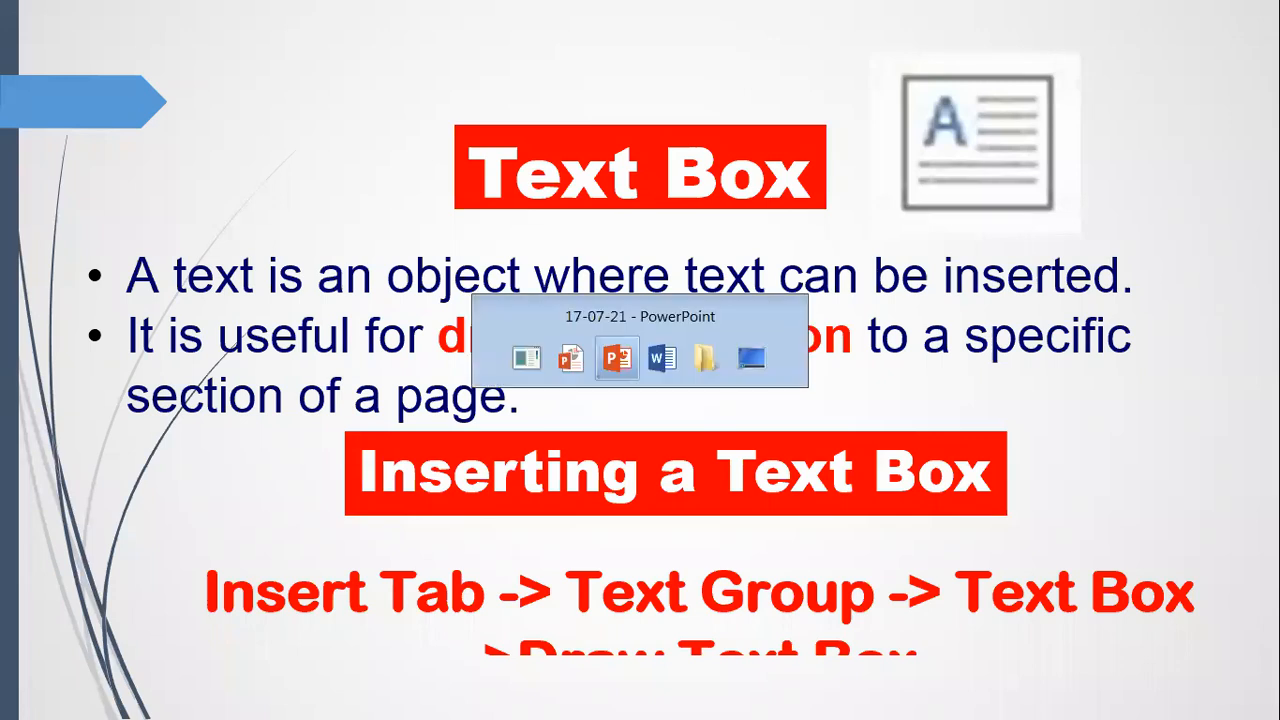
{"action": "key", "text": "alt+Tab"}
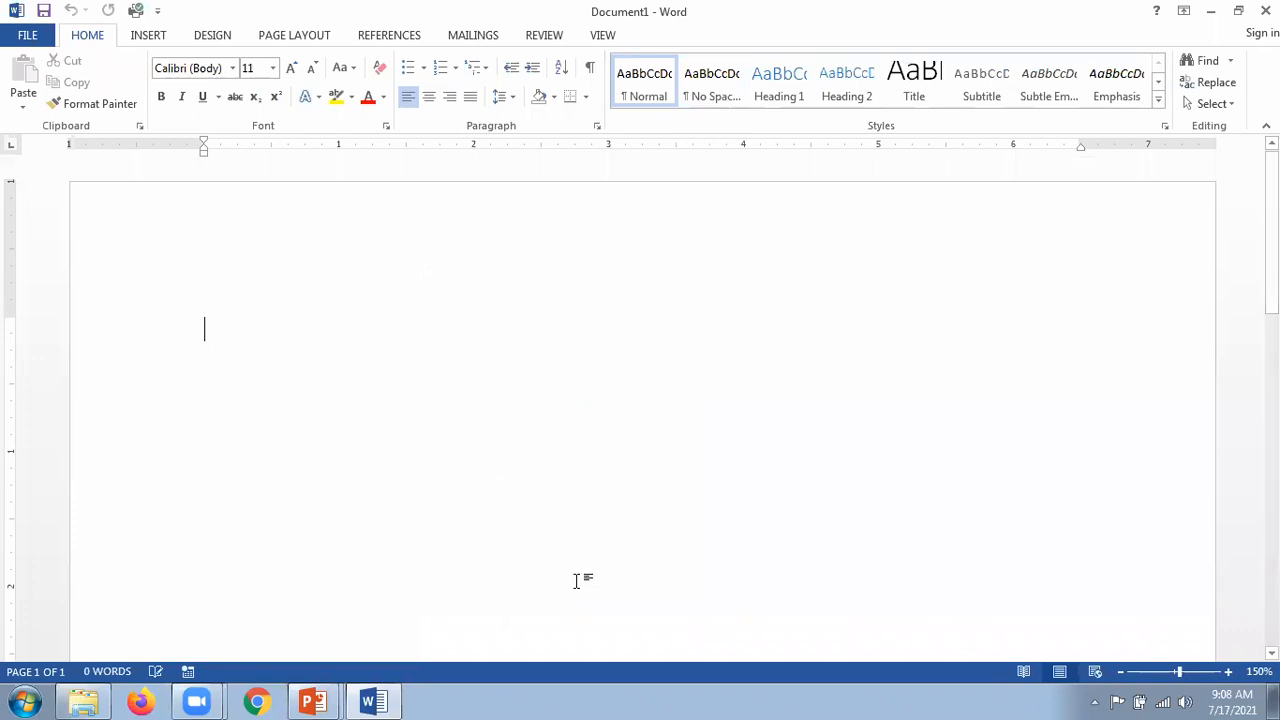
Step: Return to the blank Word document and show the Insert tab commands
{"action": "key", "text": "alt+Tab"}
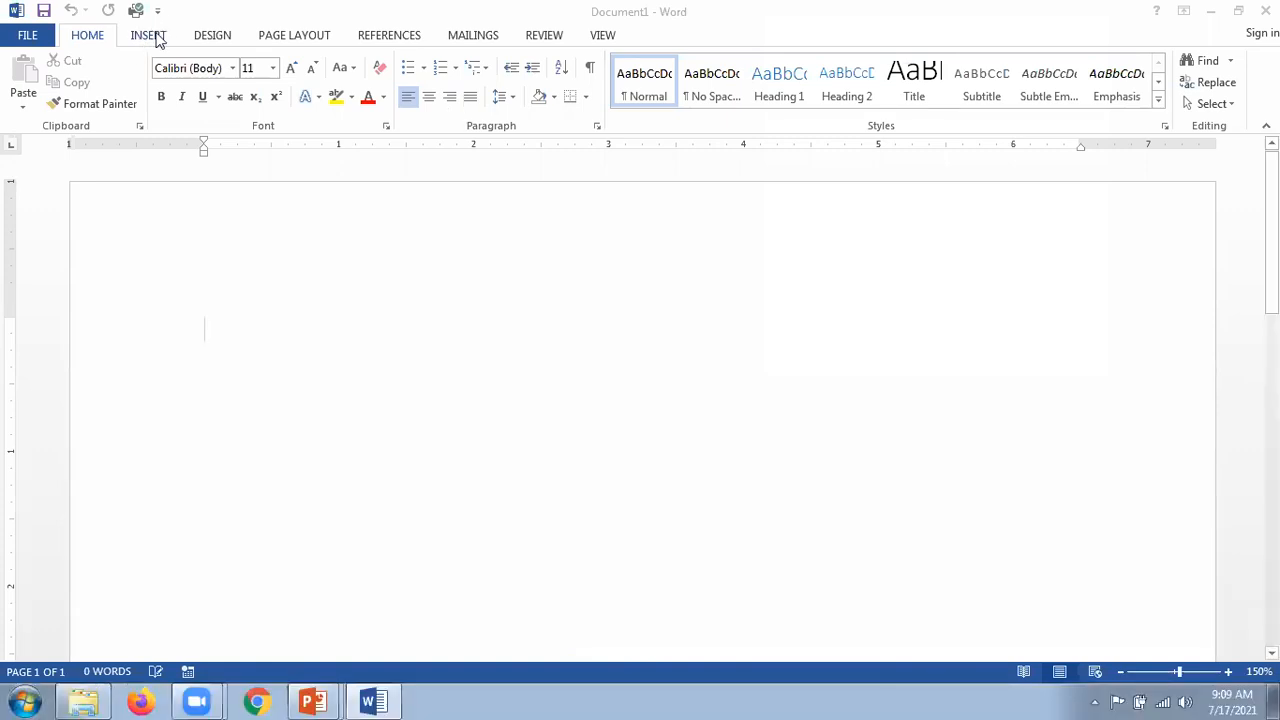
{"action": "left_click", "coordinate": [148, 37]}
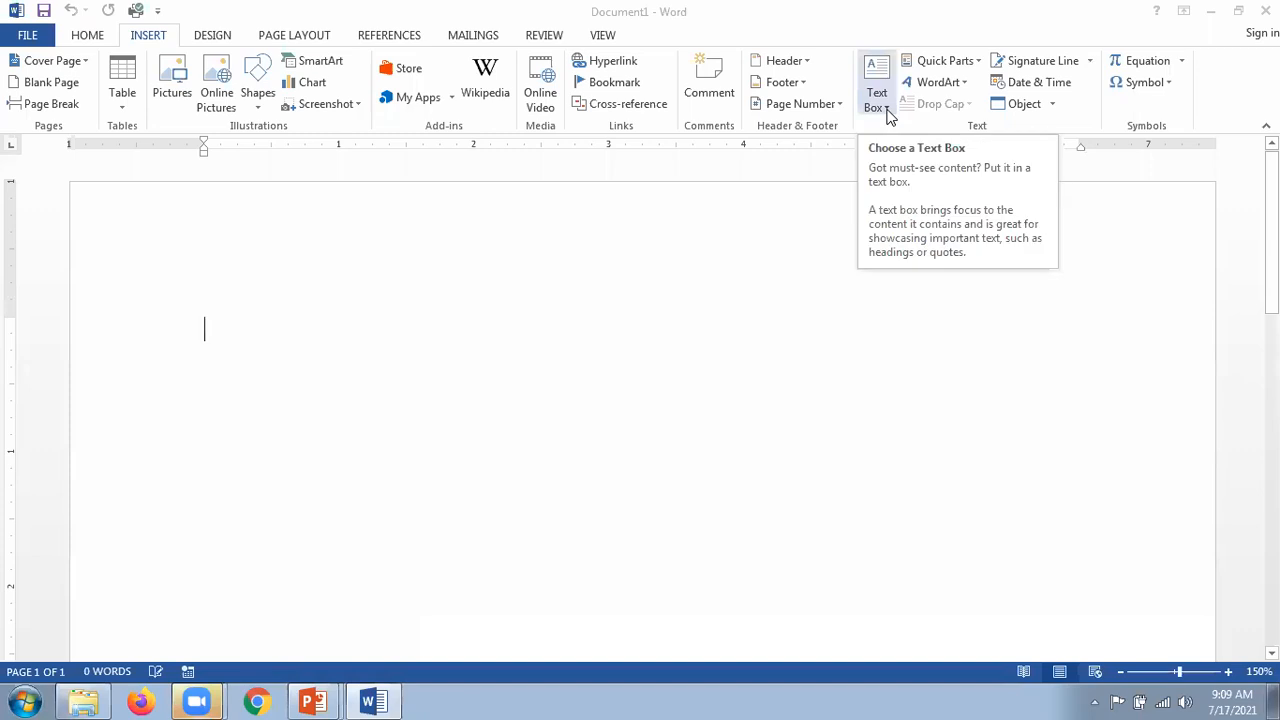
Step: Insert a Simple Text Box and drag it toward the upper left of the page
{"action": "left_click", "coordinate": [885, 108]}
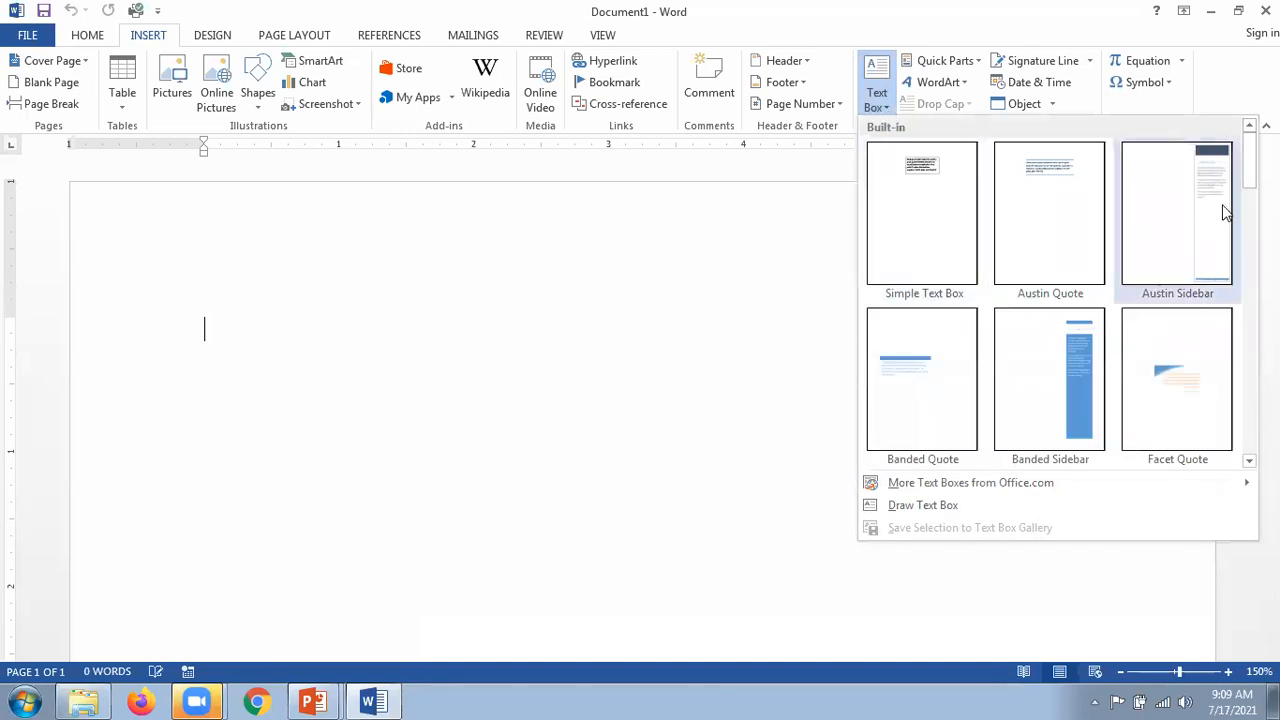
{"action": "mouse_move", "coordinate": [1247, 182]}
{"action": "left_mouse_down"}
{"action": "mouse_move", "coordinate": [1247, 453]}
{"action": "mouse_move", "coordinate": [1247, 186]}
{"action": "left_mouse_up"}
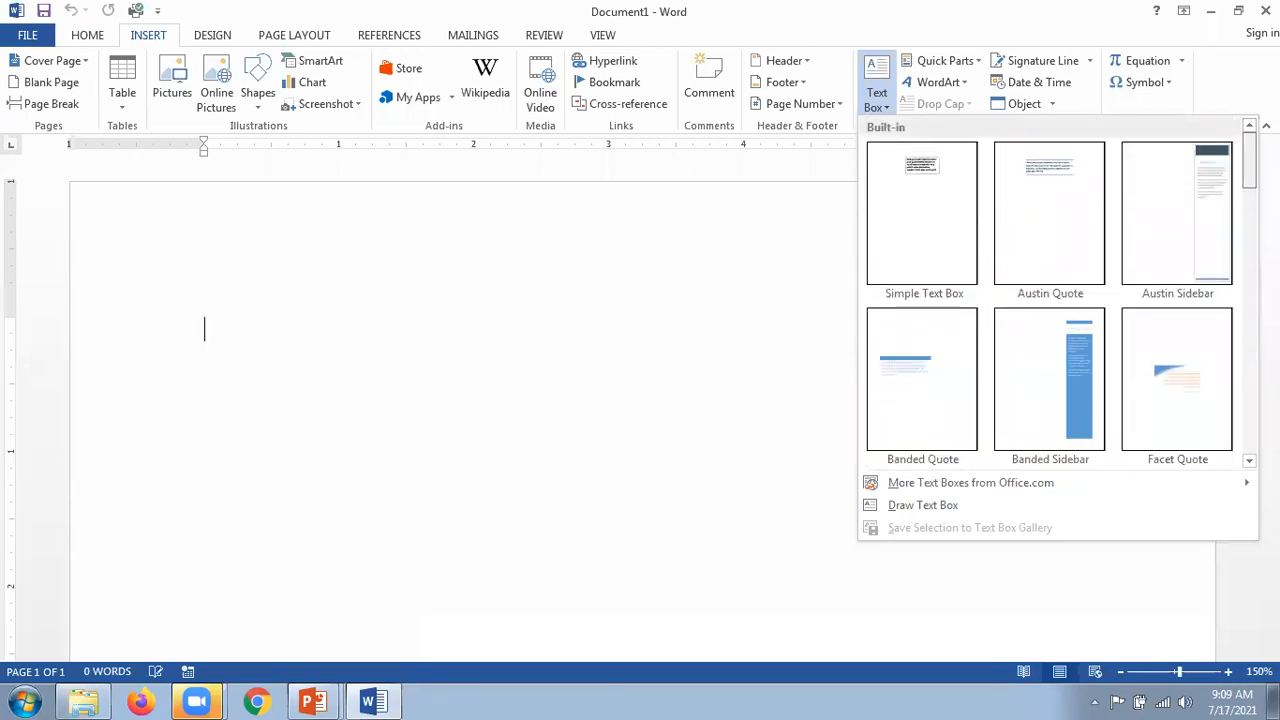
{"action": "left_click", "coordinate": [932, 218]}
{"action": "mouse_move", "coordinate": [619, 346]}
{"action": "left_mouse_down"}
{"action": "mouse_move", "coordinate": [474, 289]}
{"action": "mouse_move", "coordinate": [286, 260]}
{"action": "mouse_move", "coordinate": [334, 234]}
{"action": "left_mouse_up"}
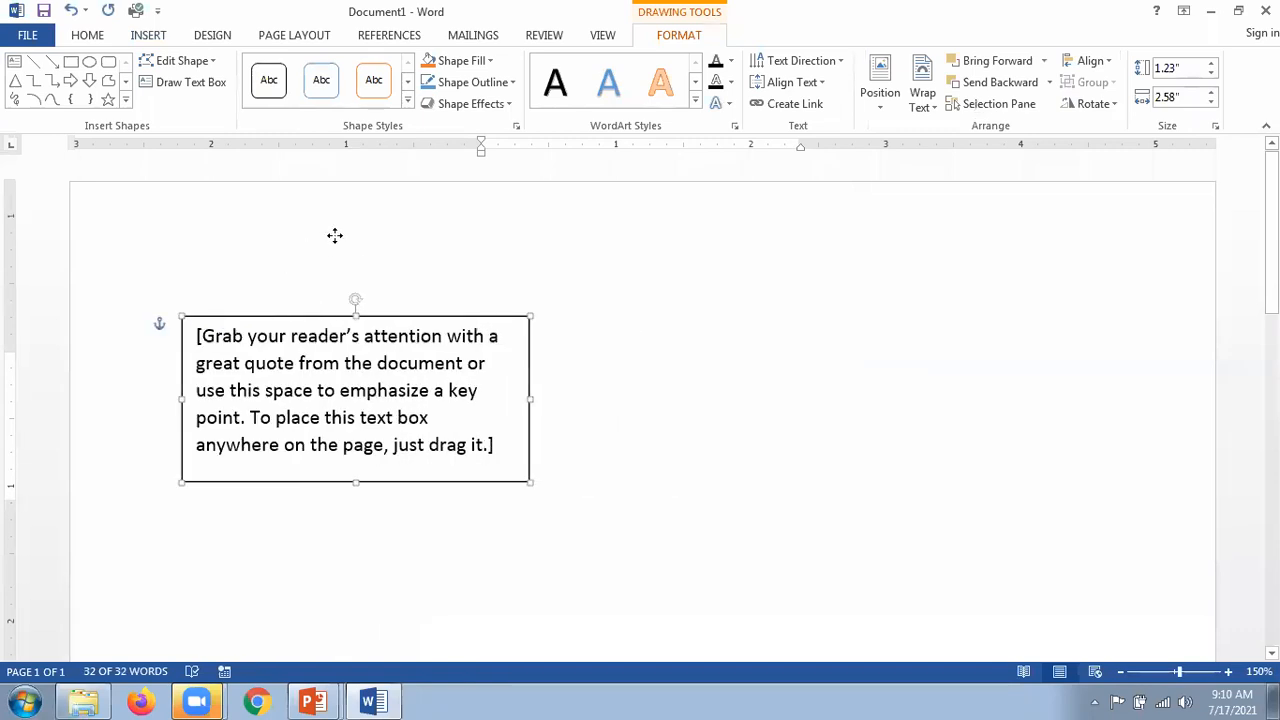
{"action": "triple_click", "coordinate": [505, 446]}
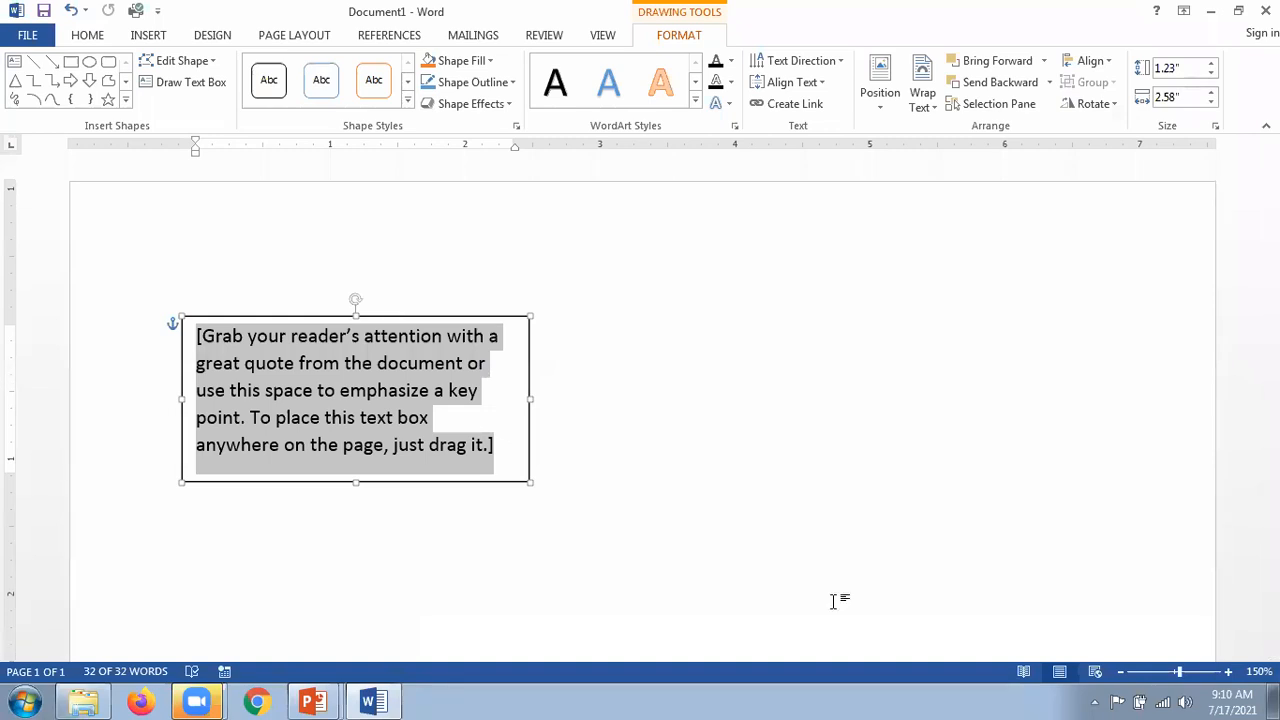
{"action": "key", "text": "alt+Tab"}
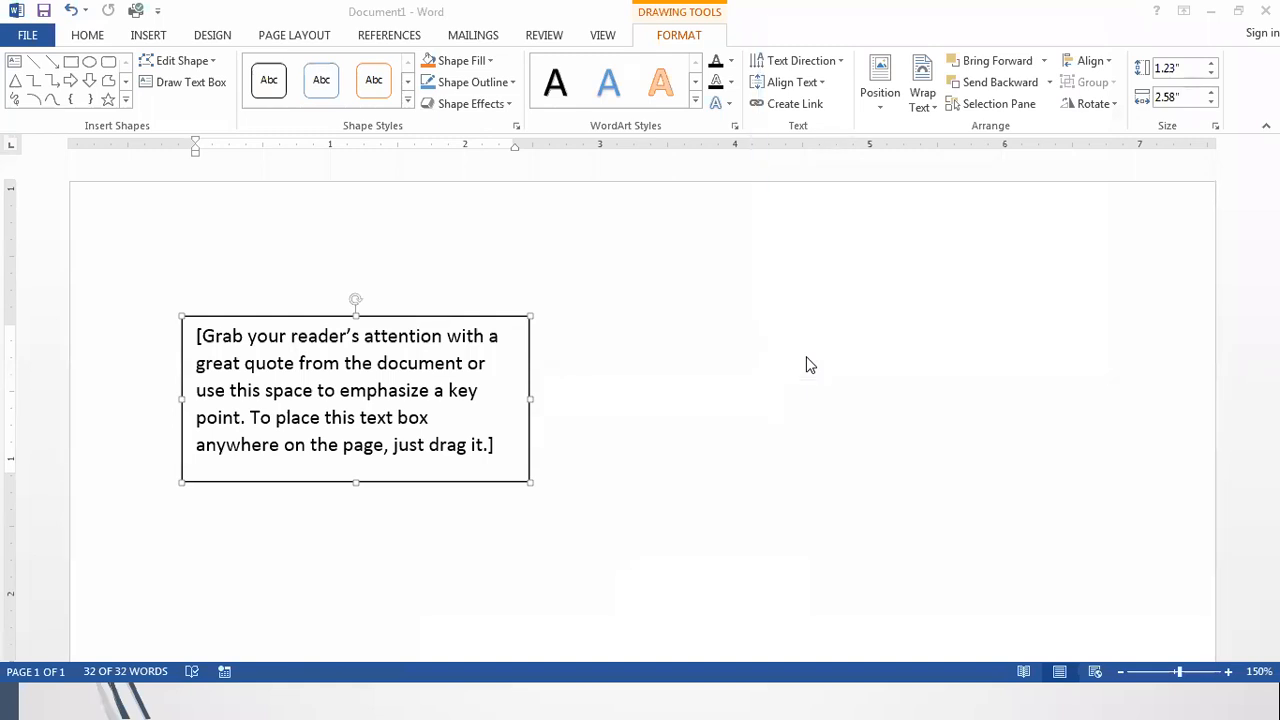
Step: Show the Insert tab again and place the caret beside the quote text box
{"action": "left_click", "coordinate": [150, 36]}
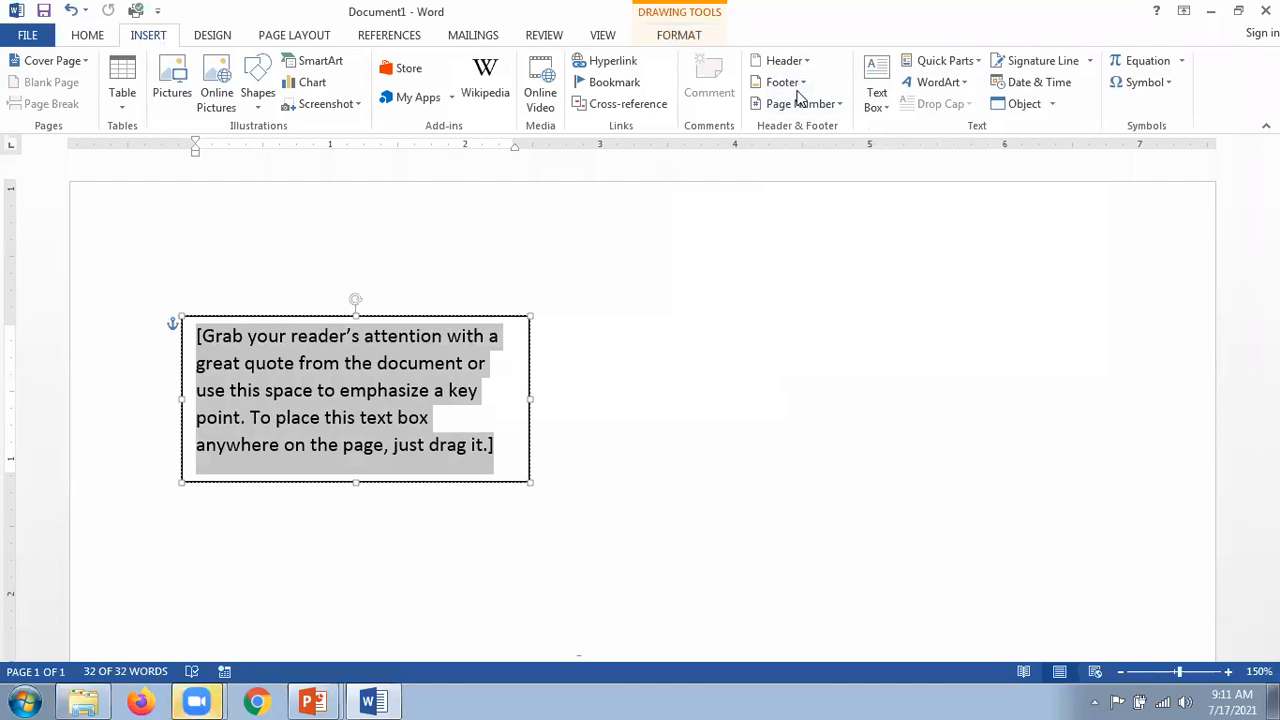
{"action": "key", "text": "alt+Tab"}
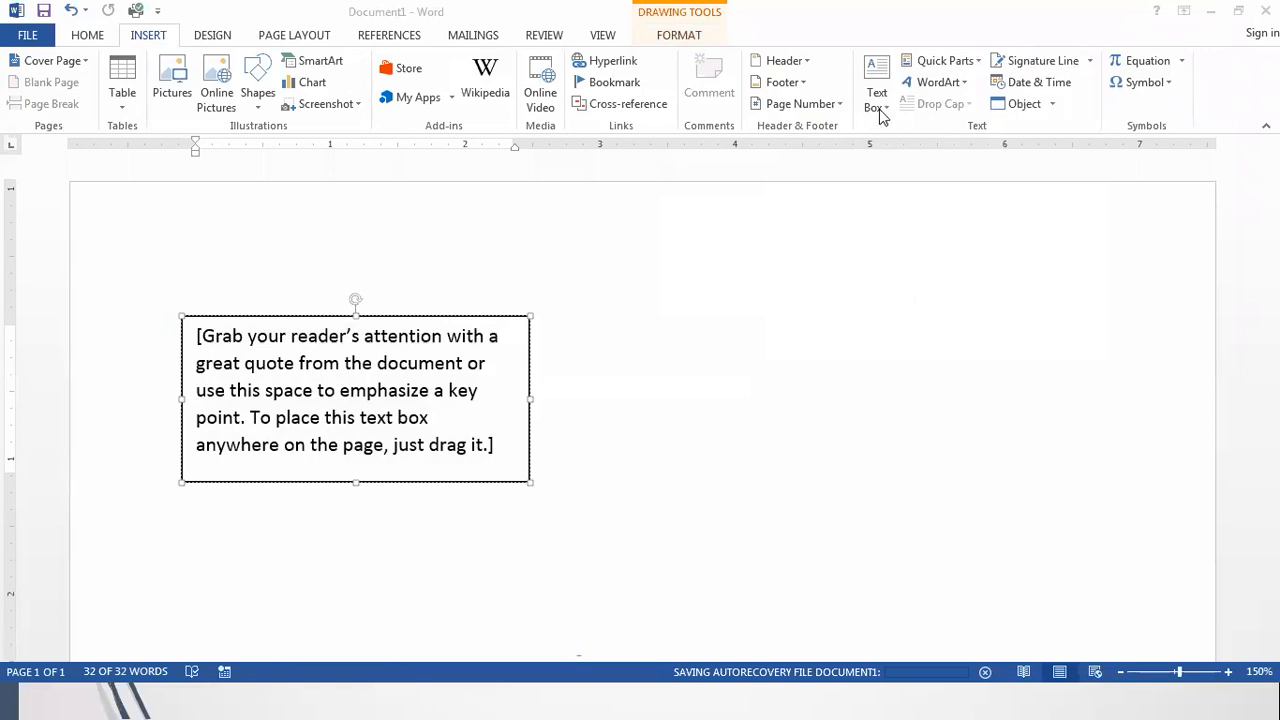
{"action": "key", "text": "alt+Tab"}
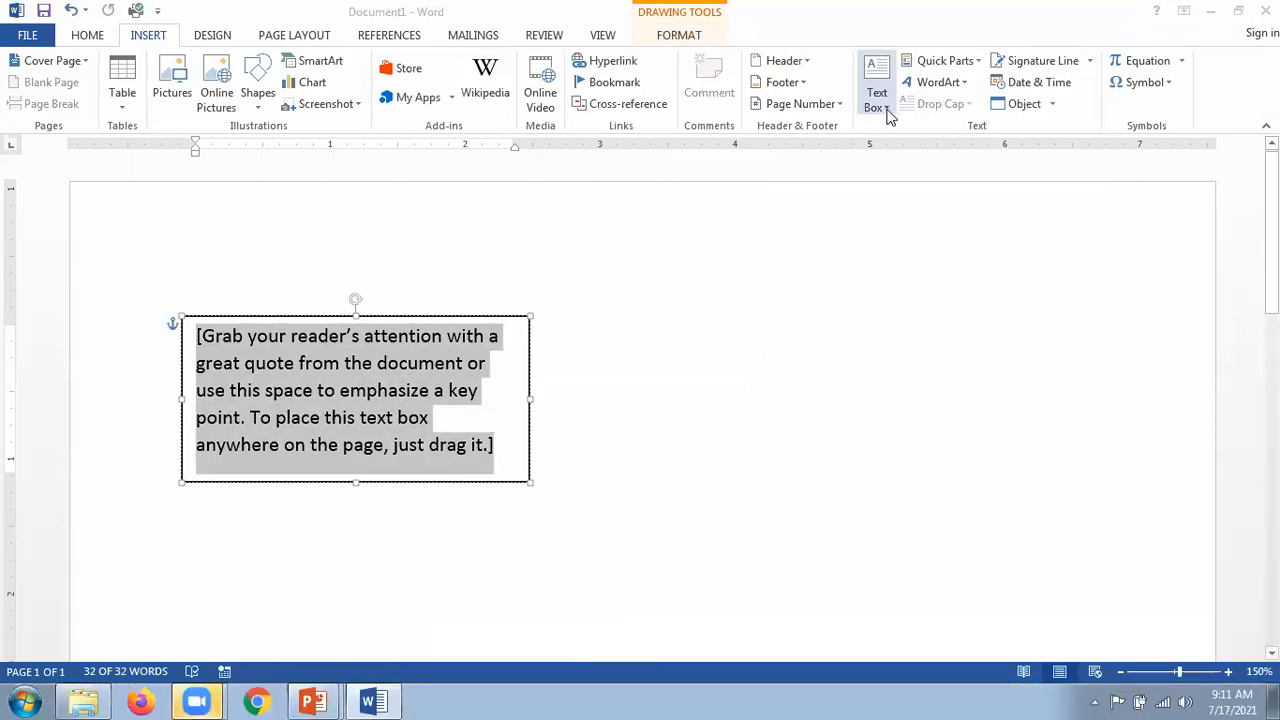
{"action": "left_click", "coordinate": [884, 108]}
{"action": "left_click", "coordinate": [643, 386]}
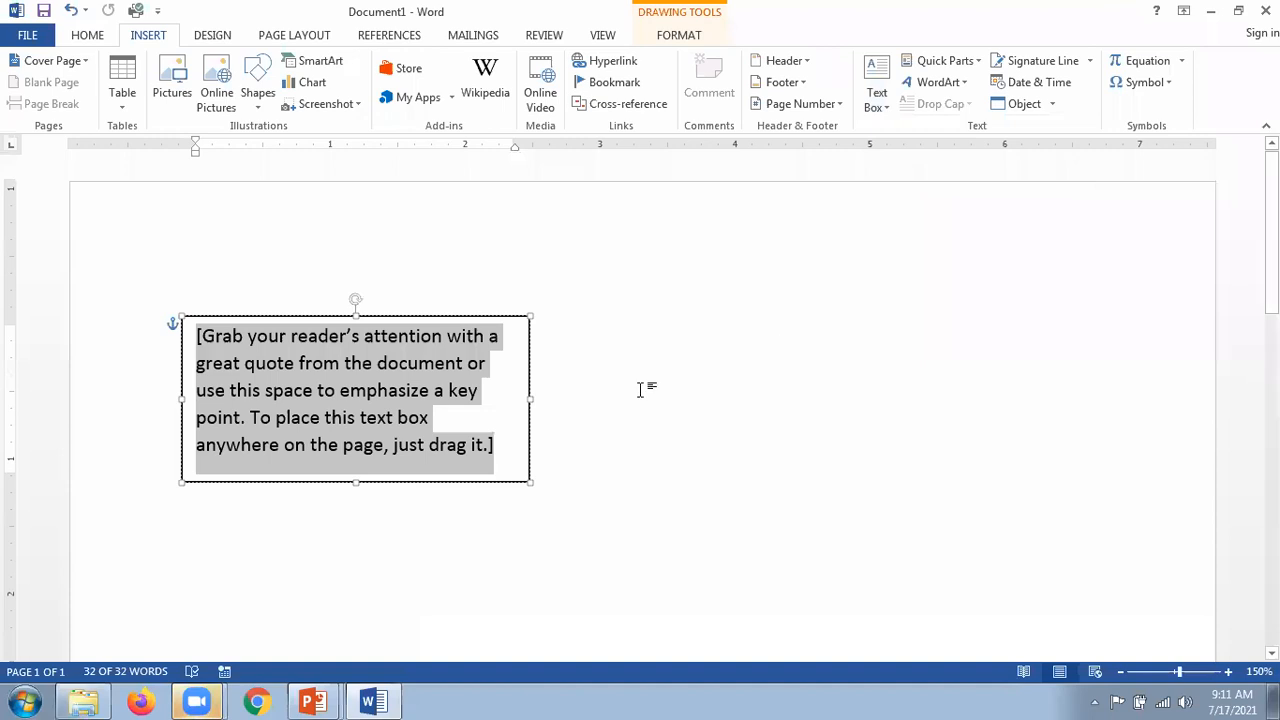
{"action": "left_click", "coordinate": [684, 376]}
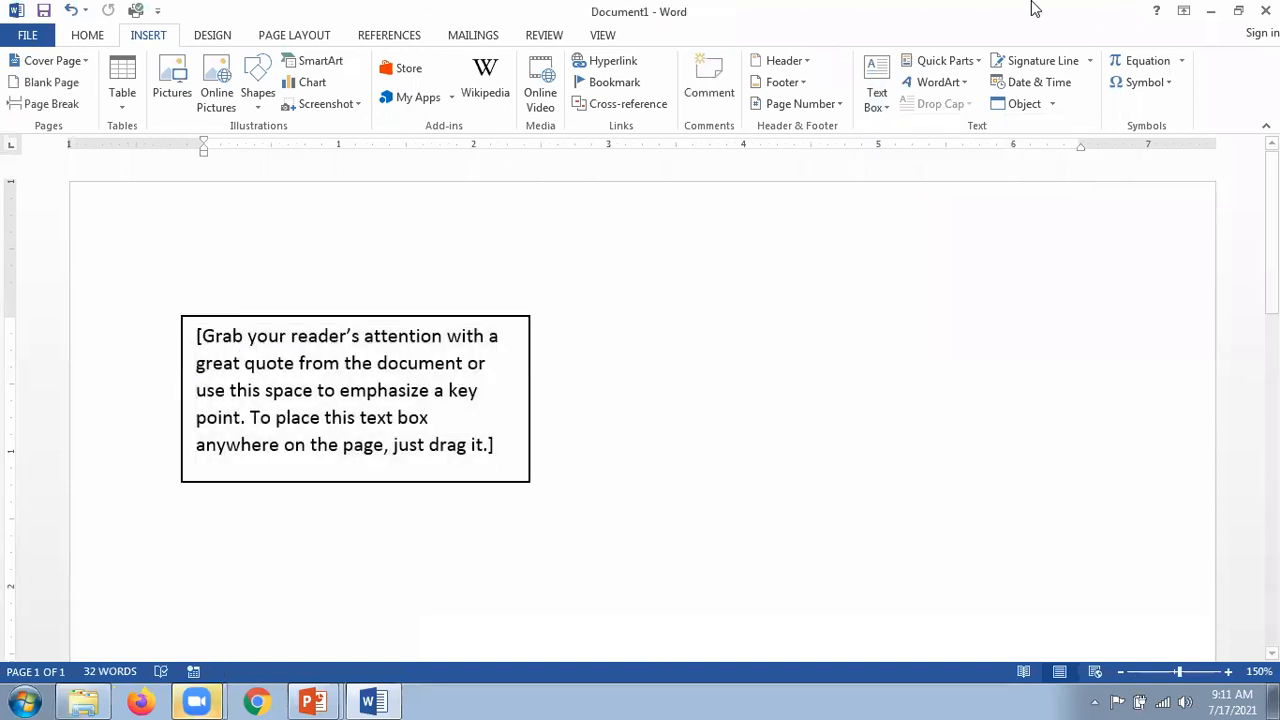
Step: Reopen the Text Box gallery and scroll down to the Sideline and Slice designs
{"action": "left_click", "coordinate": [884, 108]}
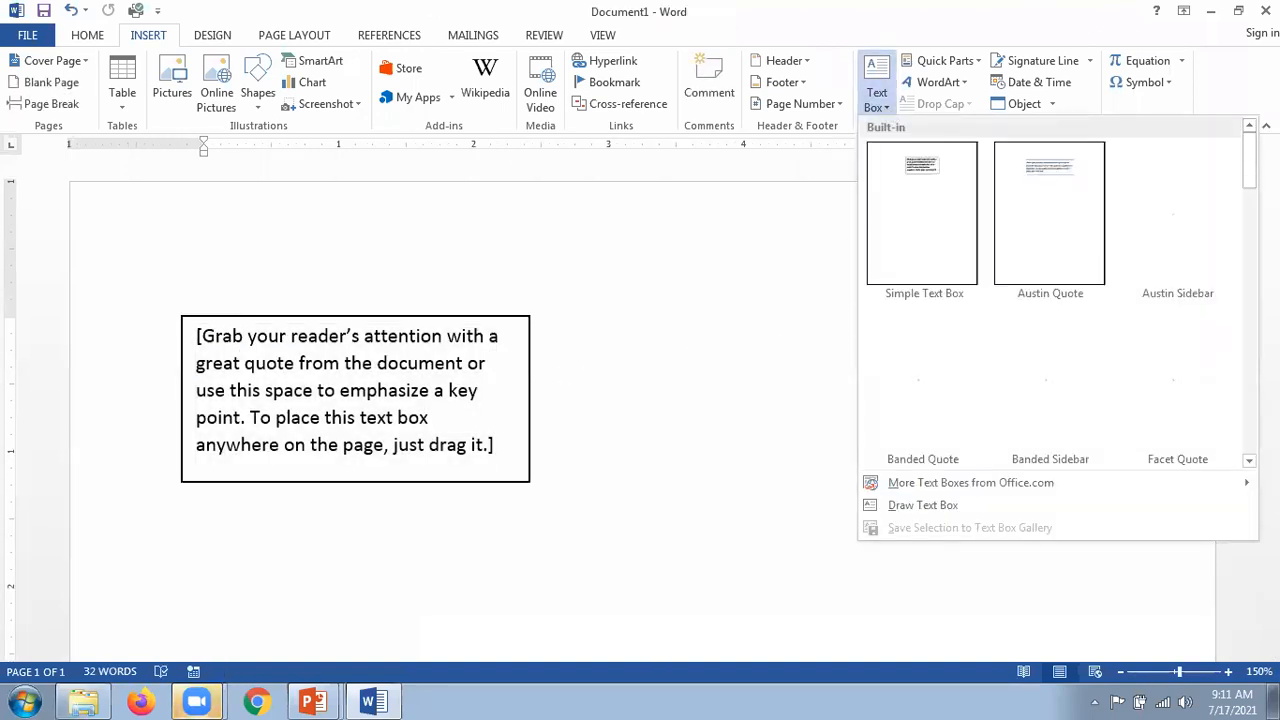
{"action": "scroll", "coordinate": [1246, 165], "scroll_direction": "down", "scroll_amount": 1}
{"action": "scroll", "coordinate": [1062, 294], "scroll_direction": "down", "scroll_amount": 7}
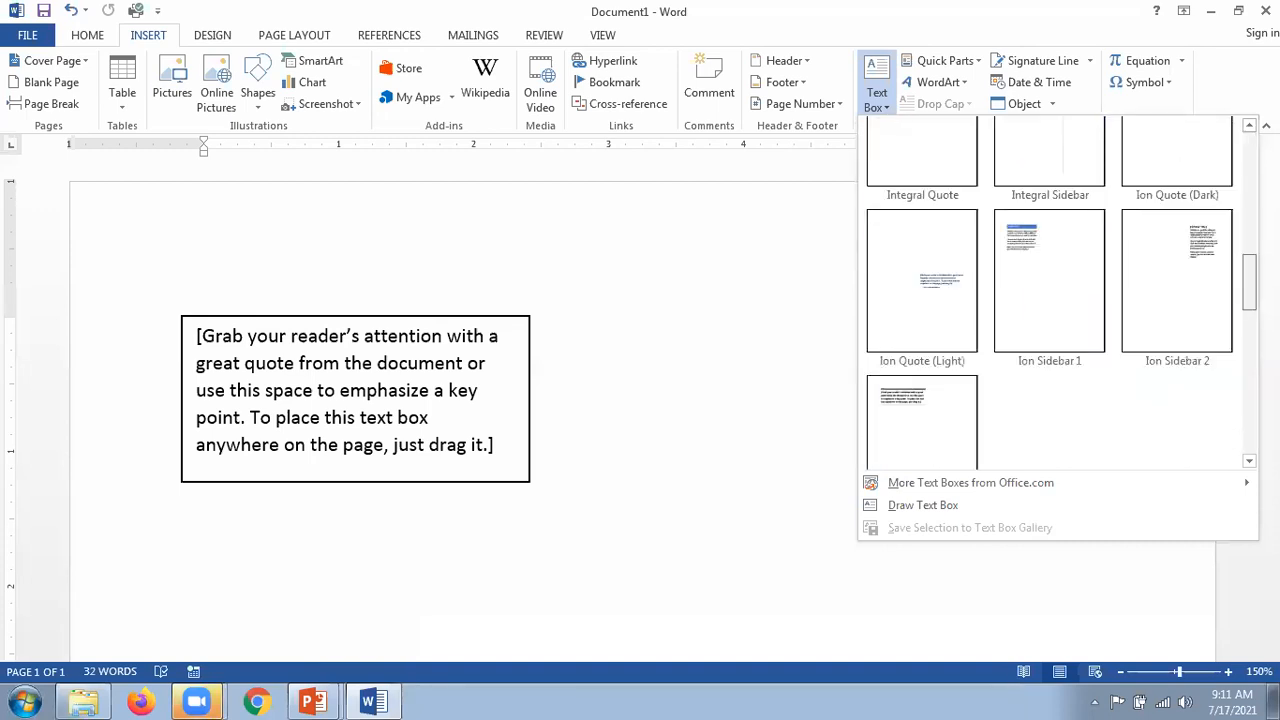
{"action": "scroll", "coordinate": [1062, 294], "scroll_direction": "down", "scroll_amount": 5}
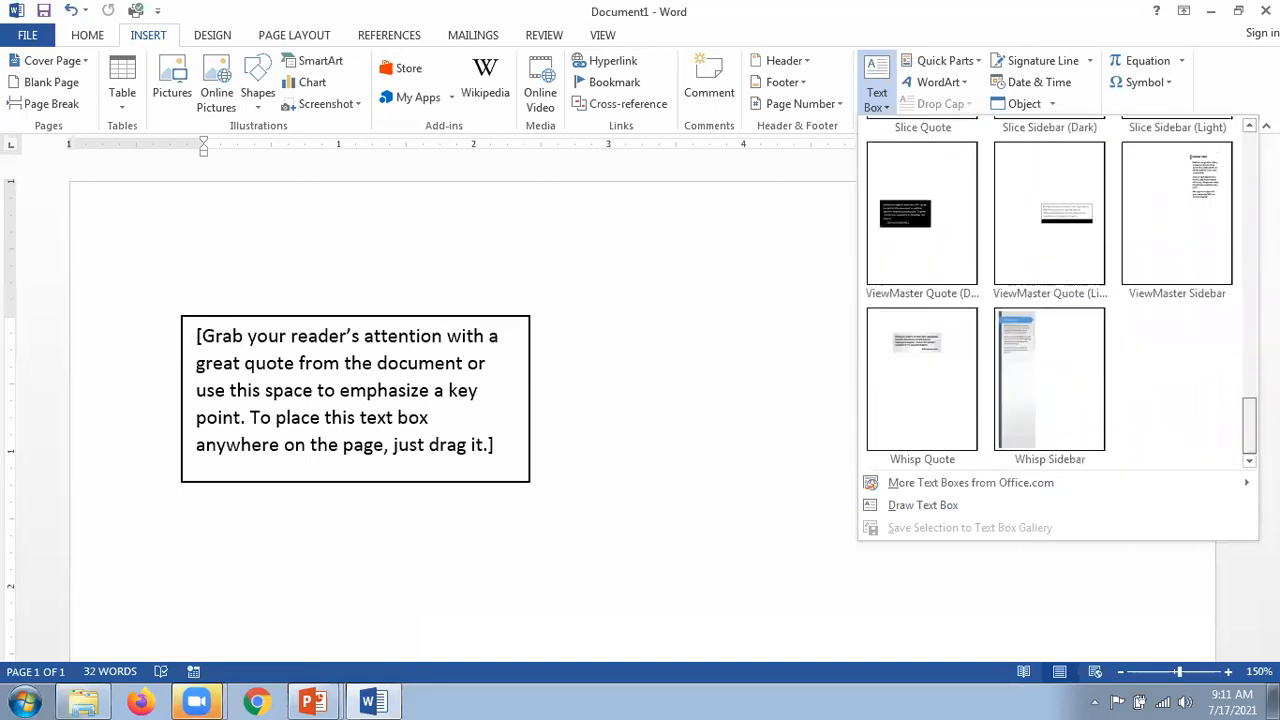
{"action": "scroll", "coordinate": [1062, 292], "scroll_direction": "up", "scroll_amount": 4}
{"action": "scroll", "coordinate": [1062, 292], "scroll_direction": "down", "scroll_amount": 3}
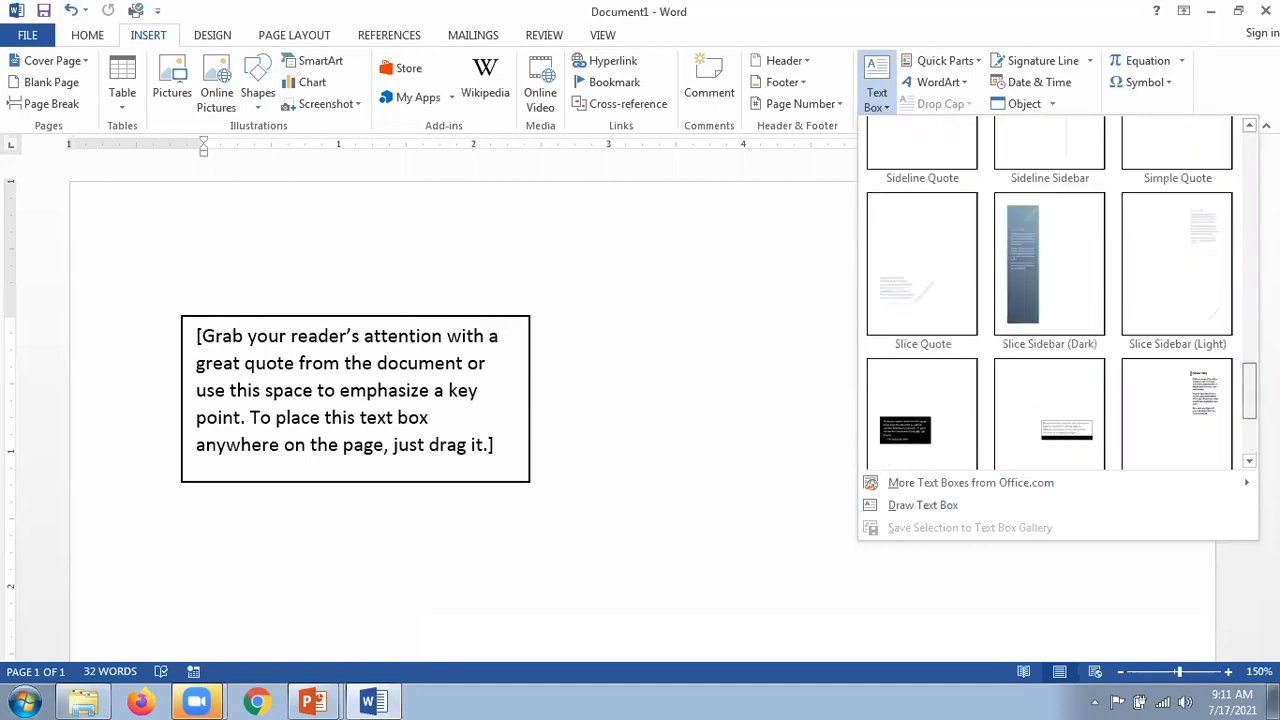
{"action": "scroll", "coordinate": [1183, 403], "scroll_direction": "down", "scroll_amount": 2}
Step: Insert the Whisp Sidebar design and drag its grey text panel to the right
{"action": "left_click", "coordinate": [1037, 362]}
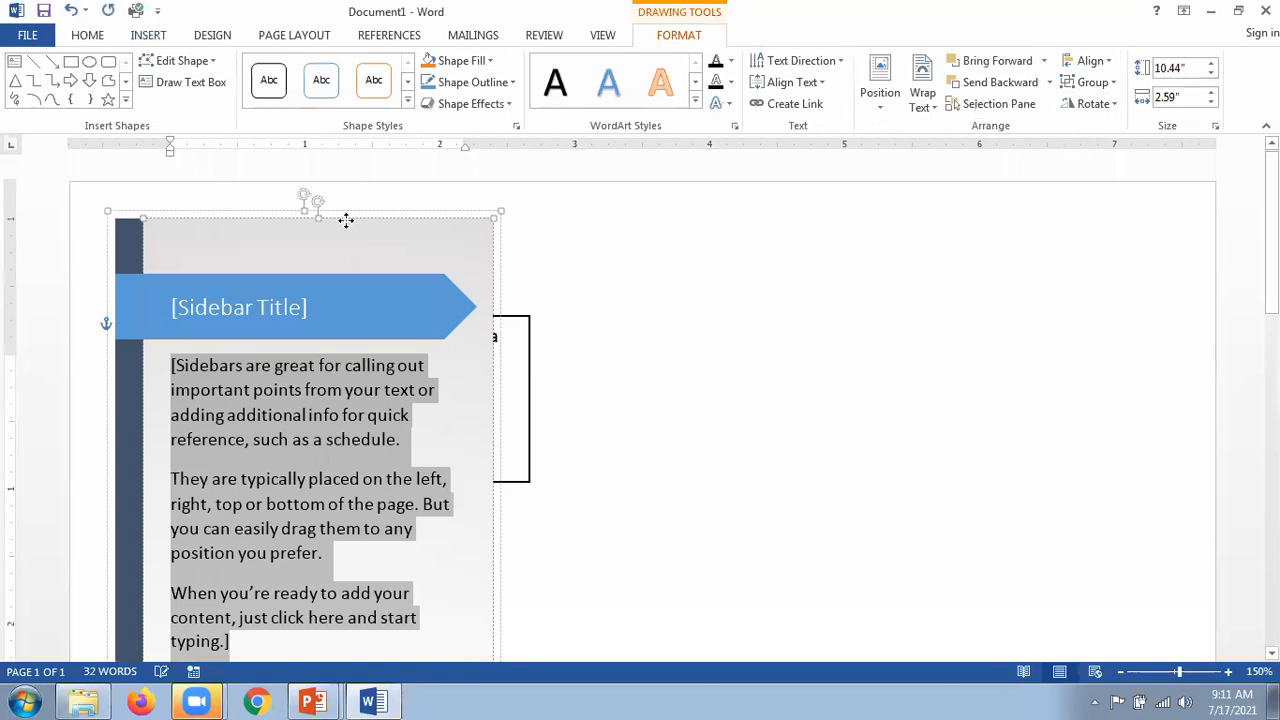
{"action": "left_click_drag", "start_coordinate": [769, 234], "coordinate": [860, 216]}
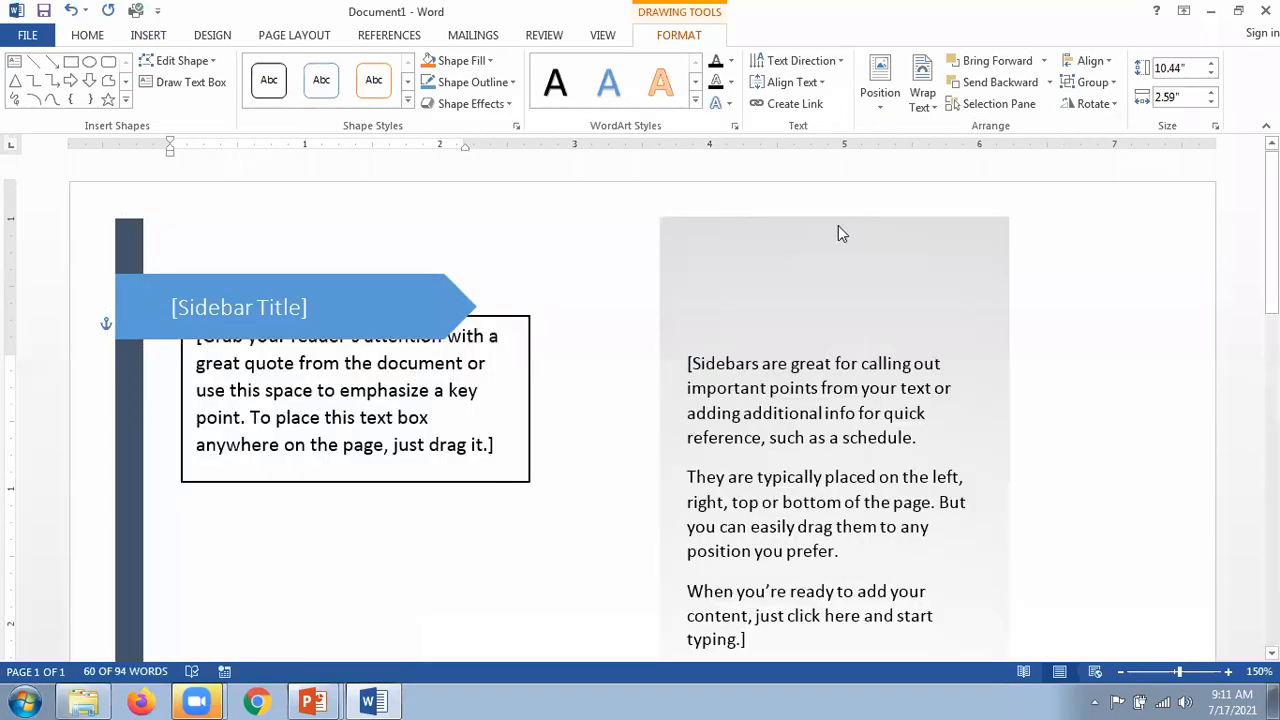
{"action": "key", "text": "alt+Tab"}
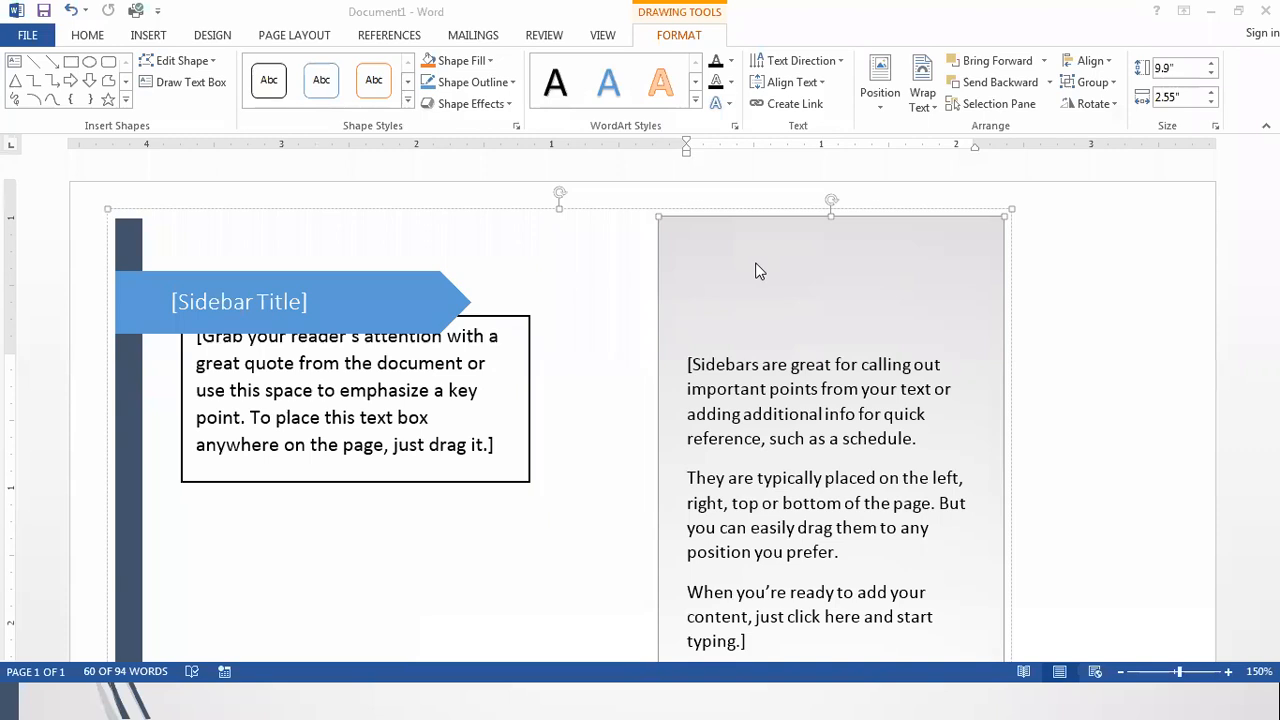
{"action": "left_click", "coordinate": [1057, 396]}
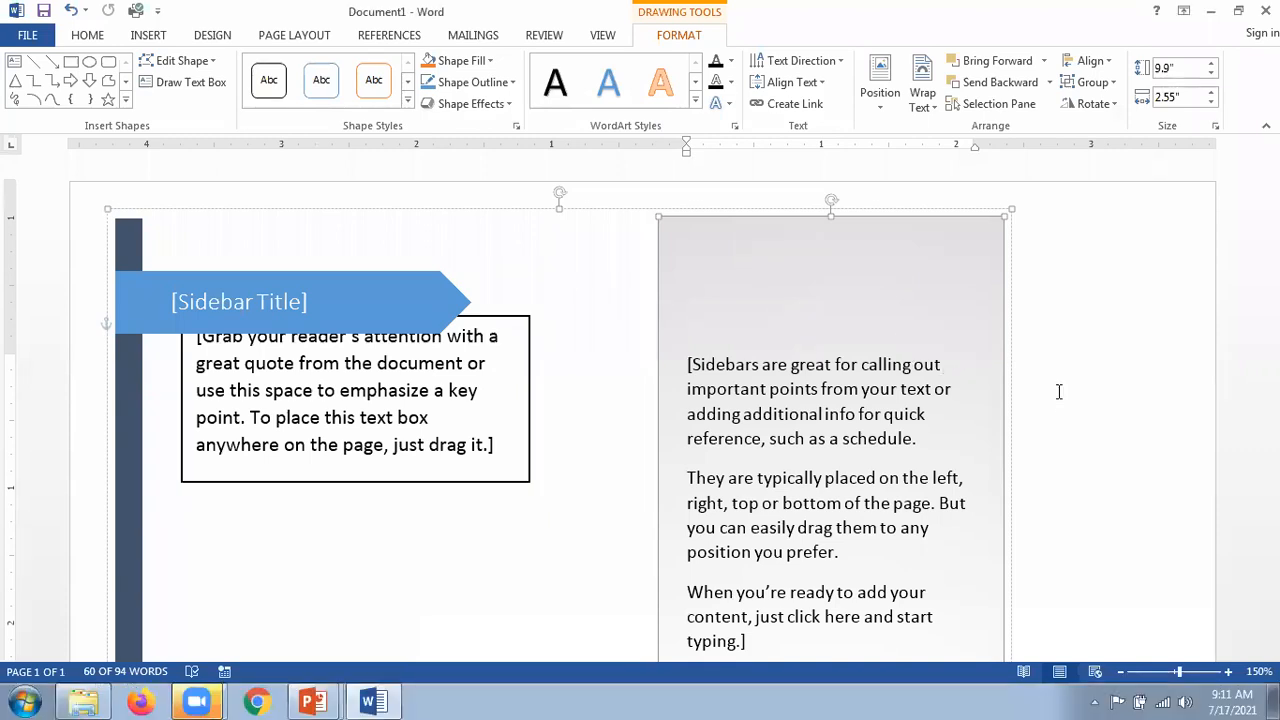
Step: Delete the sidebar panel and title banner, leaving only the Simple Text Box quote
{"action": "scroll", "coordinate": [1011, 374], "scroll_direction": "down", "scroll_amount": 3}
{"action": "scroll", "coordinate": [1011, 374], "scroll_direction": "down", "scroll_amount": 3}
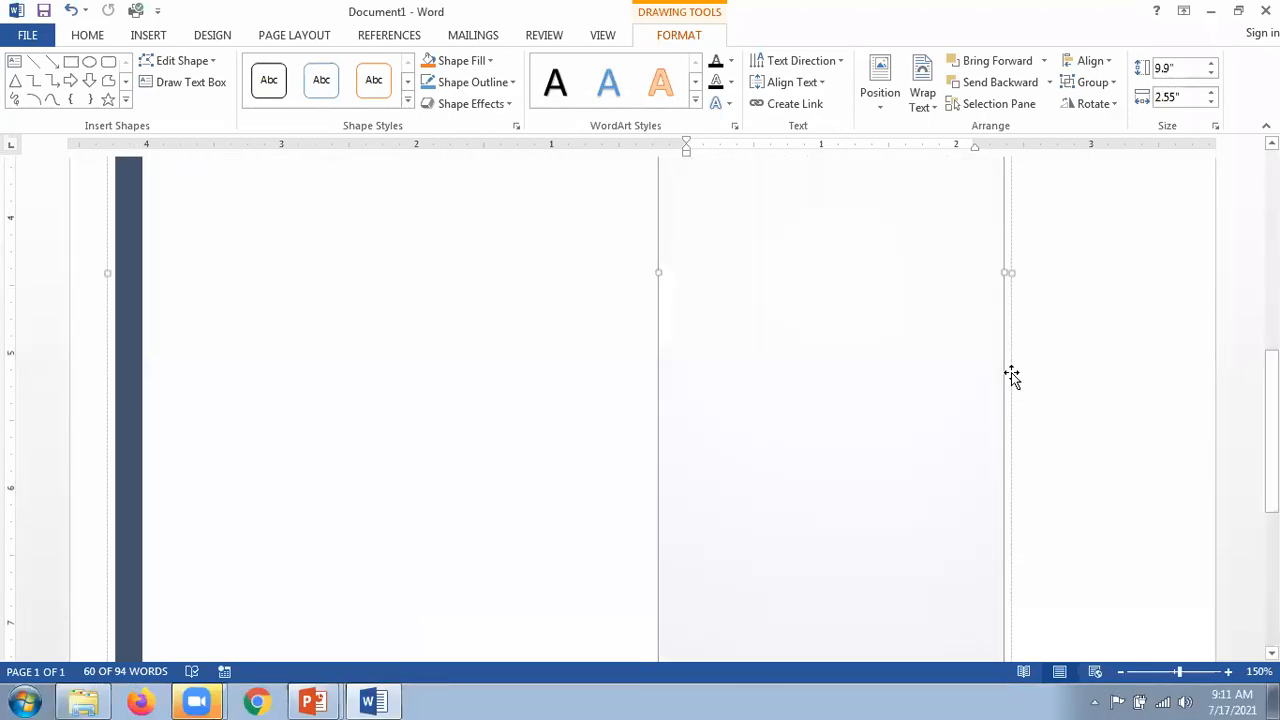
{"action": "scroll", "coordinate": [1011, 374], "scroll_direction": "up", "scroll_amount": 6}
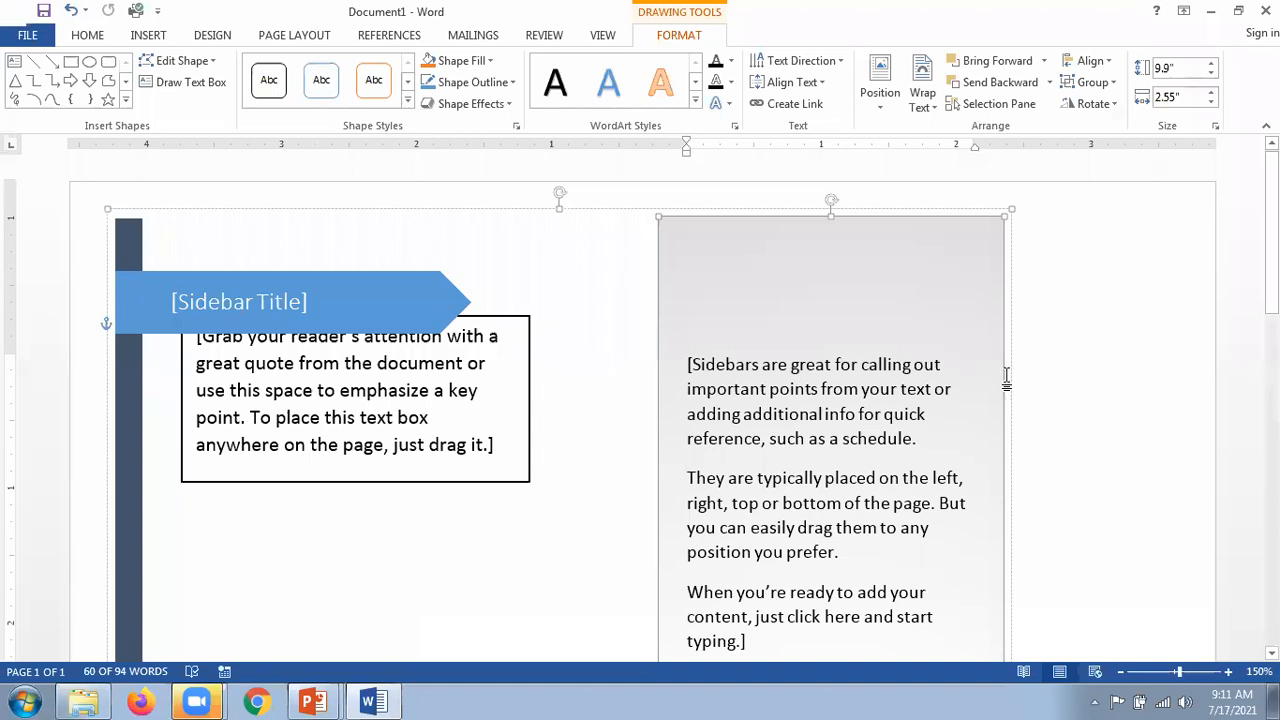
{"action": "key", "text": "Delete"}
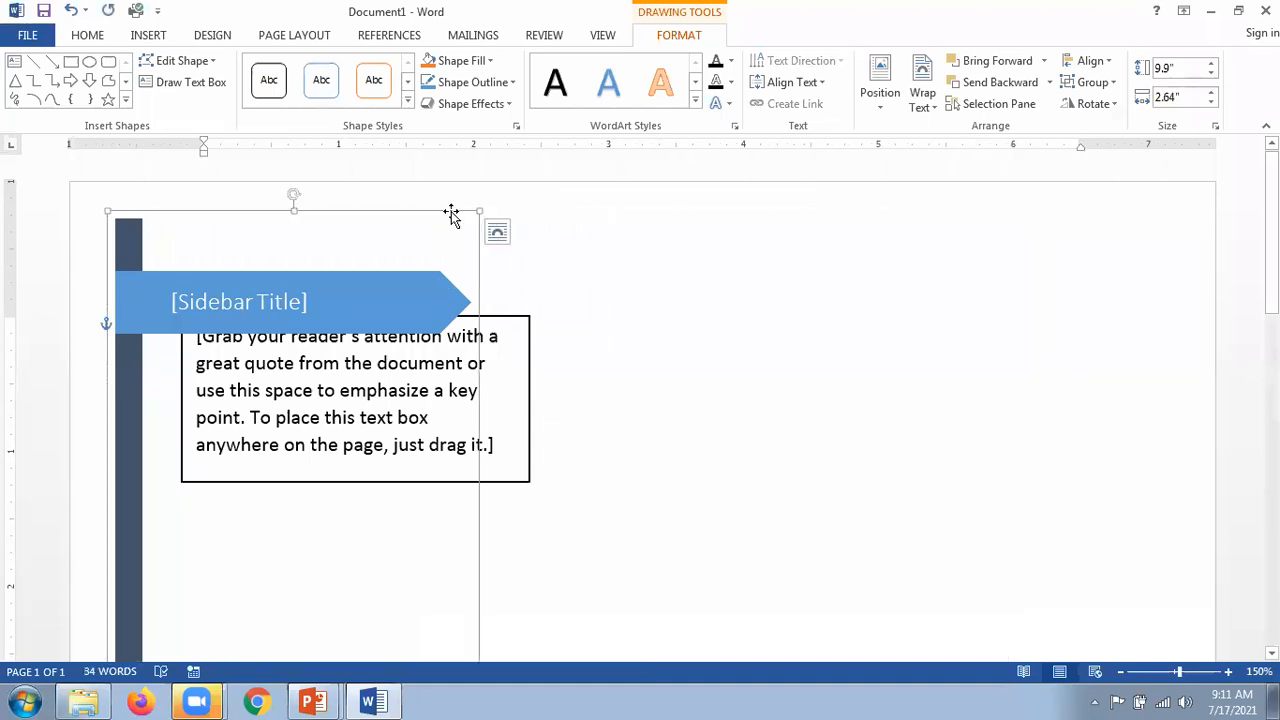
{"action": "key", "text": "Delete"}
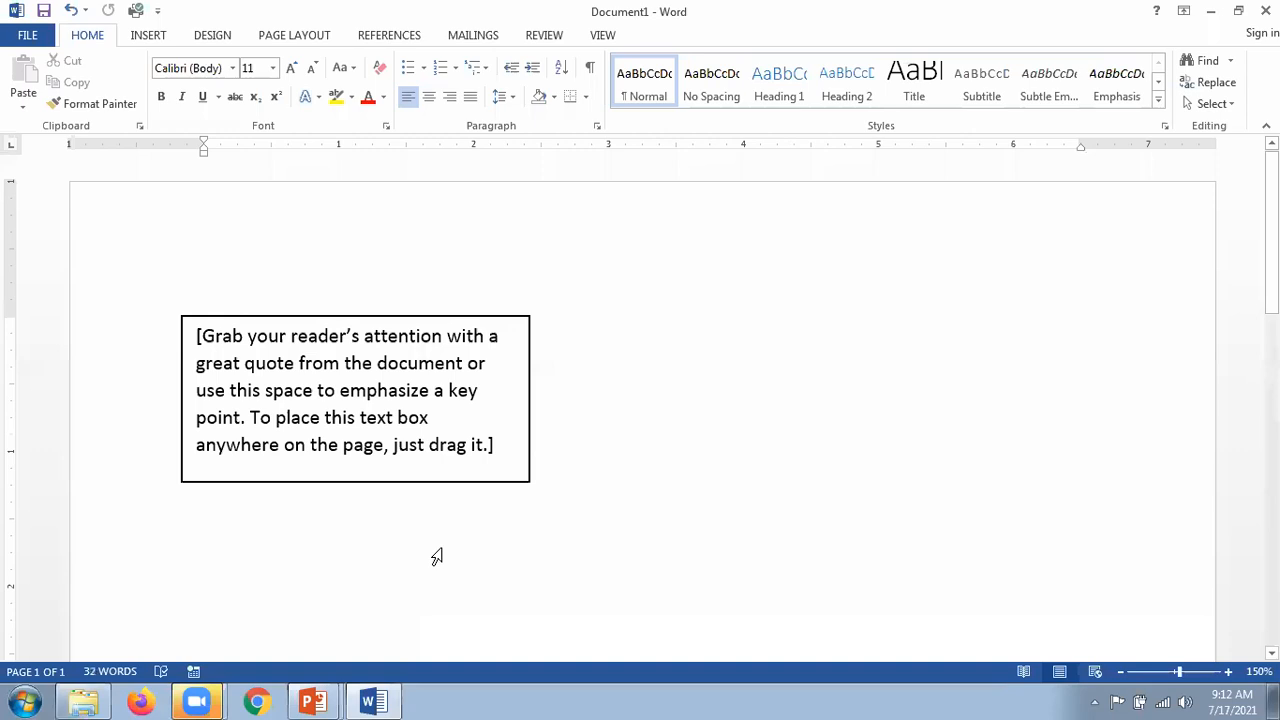
Step: Switch from Word to the PowerPoint slide show on the Text Box slide
{"action": "key", "text": "alt+Tab"}
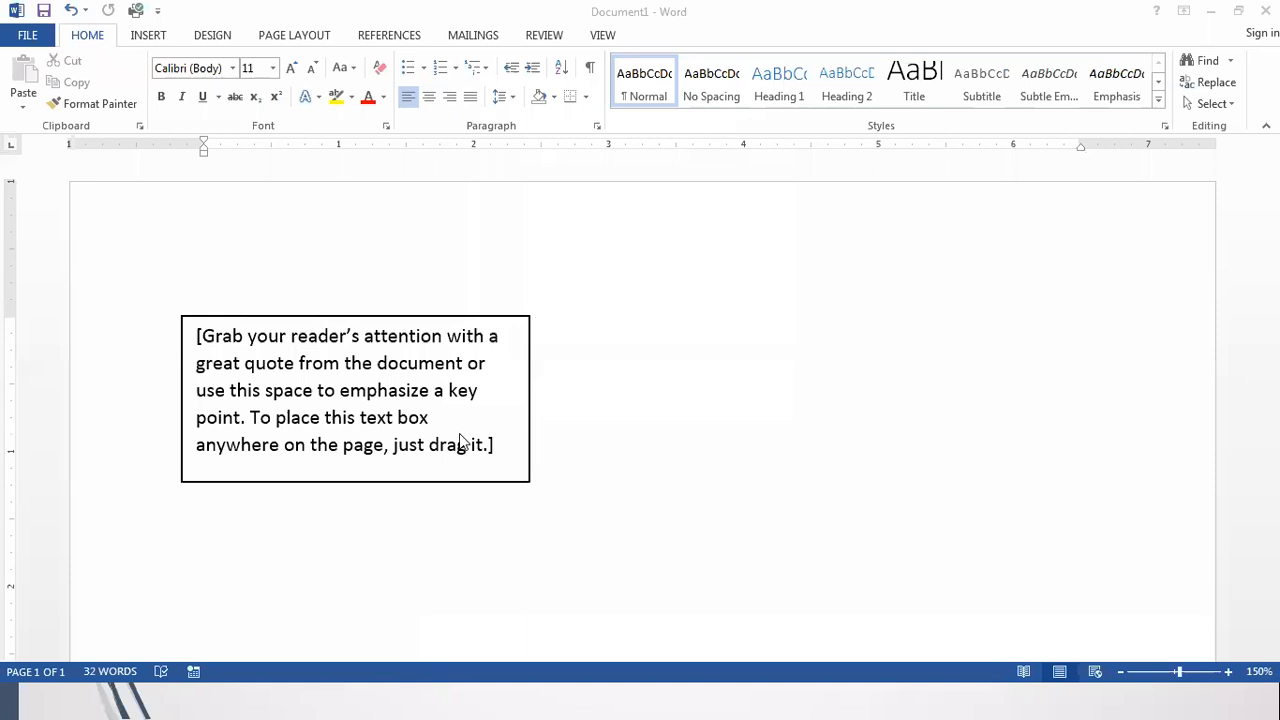
{"action": "key", "text": "alt+Tab"}
{"action": "key", "text": "Tab"}
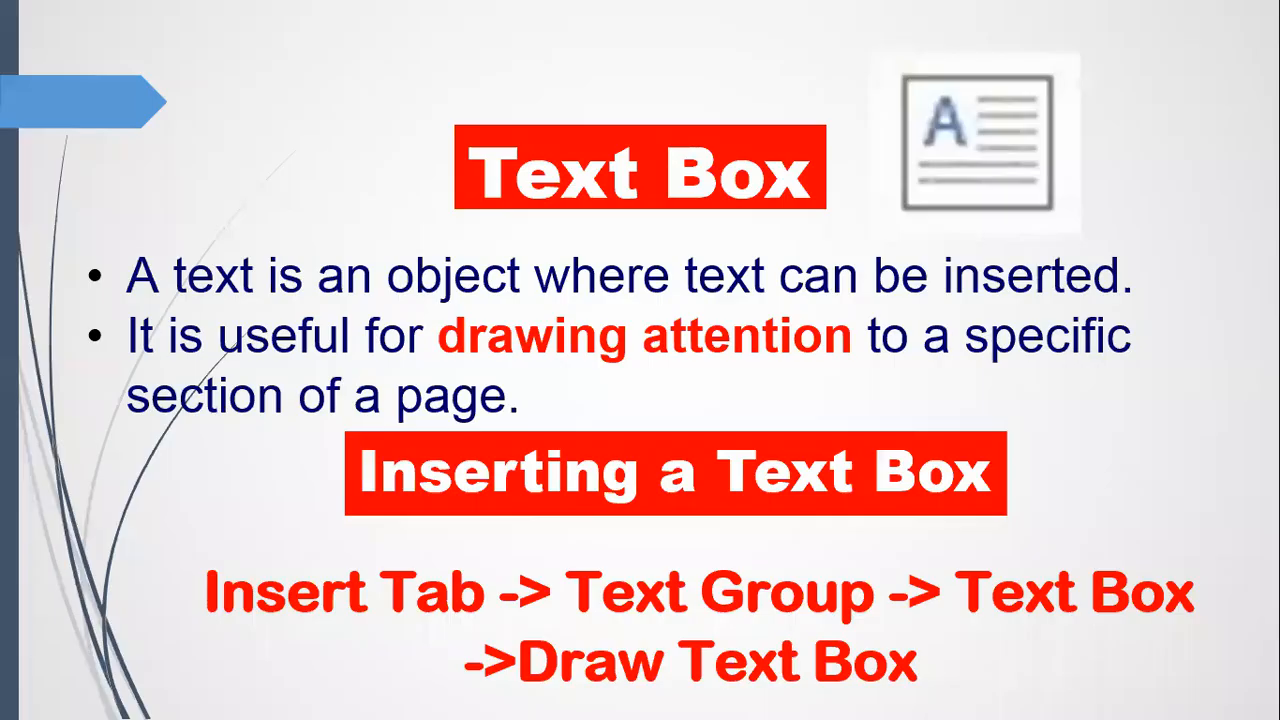
Step: Reveal the Moving a Text Box and Resizing a Text Box headings, then return to Word
{"action": "key", "text": "Right"}
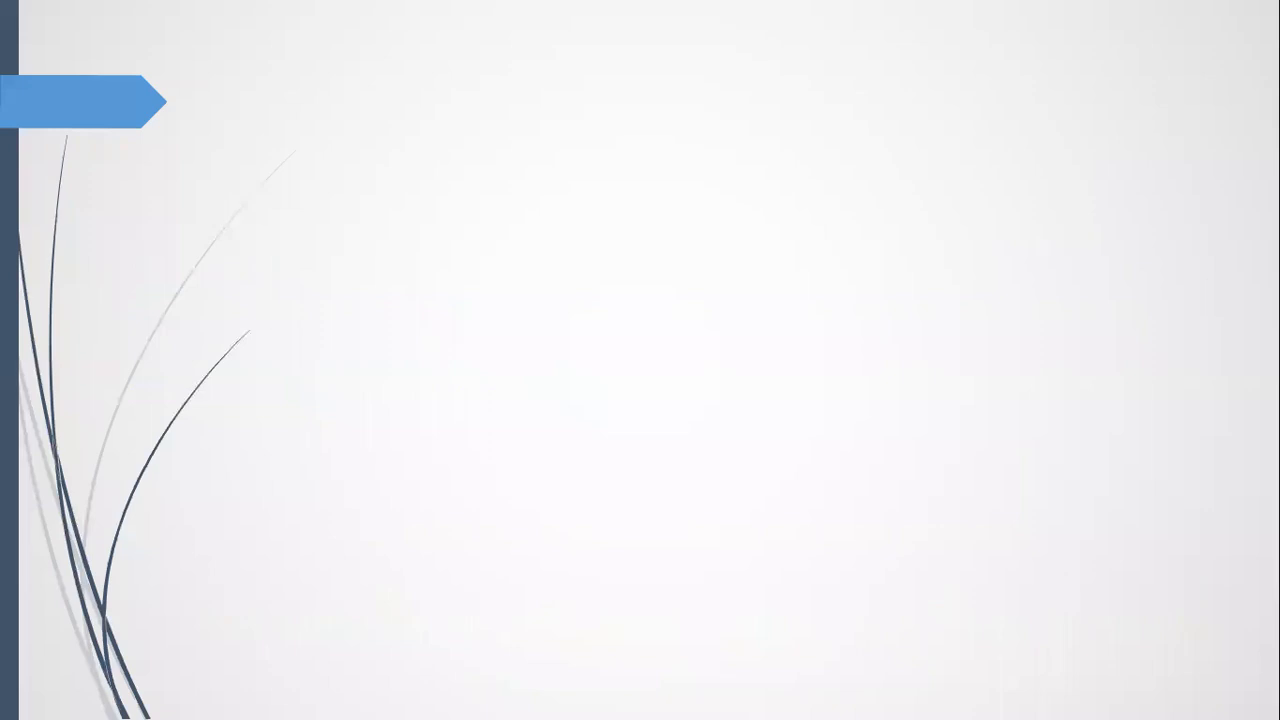
{"action": "key", "text": "Right"}
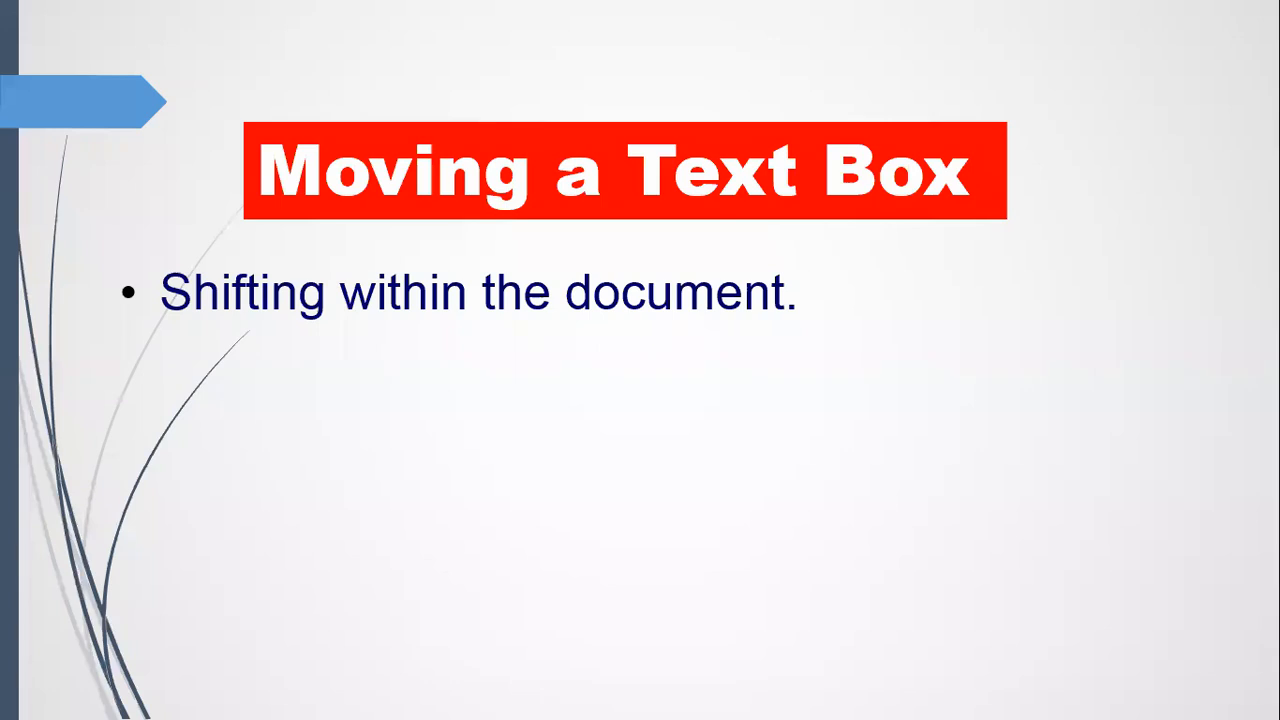
{"action": "key", "text": "Right"}
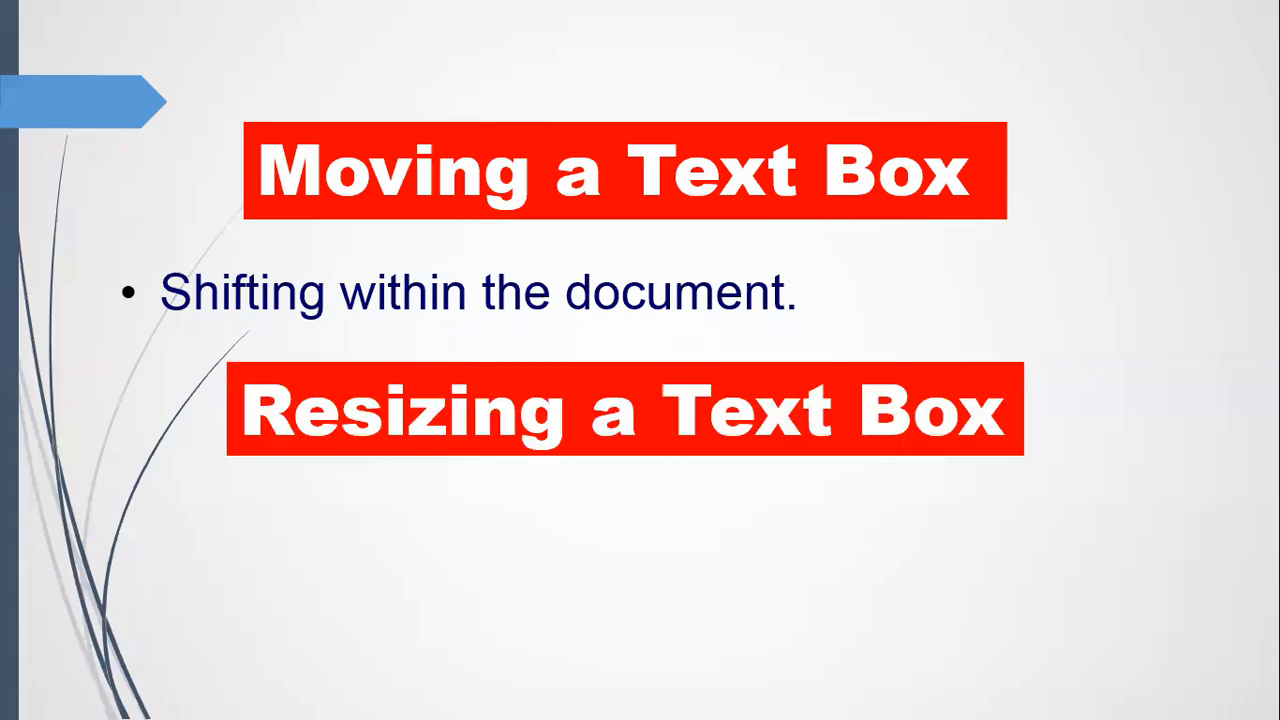
{"action": "key", "text": "alt+Tab"}
{"action": "key", "text": "alt+Tab"}
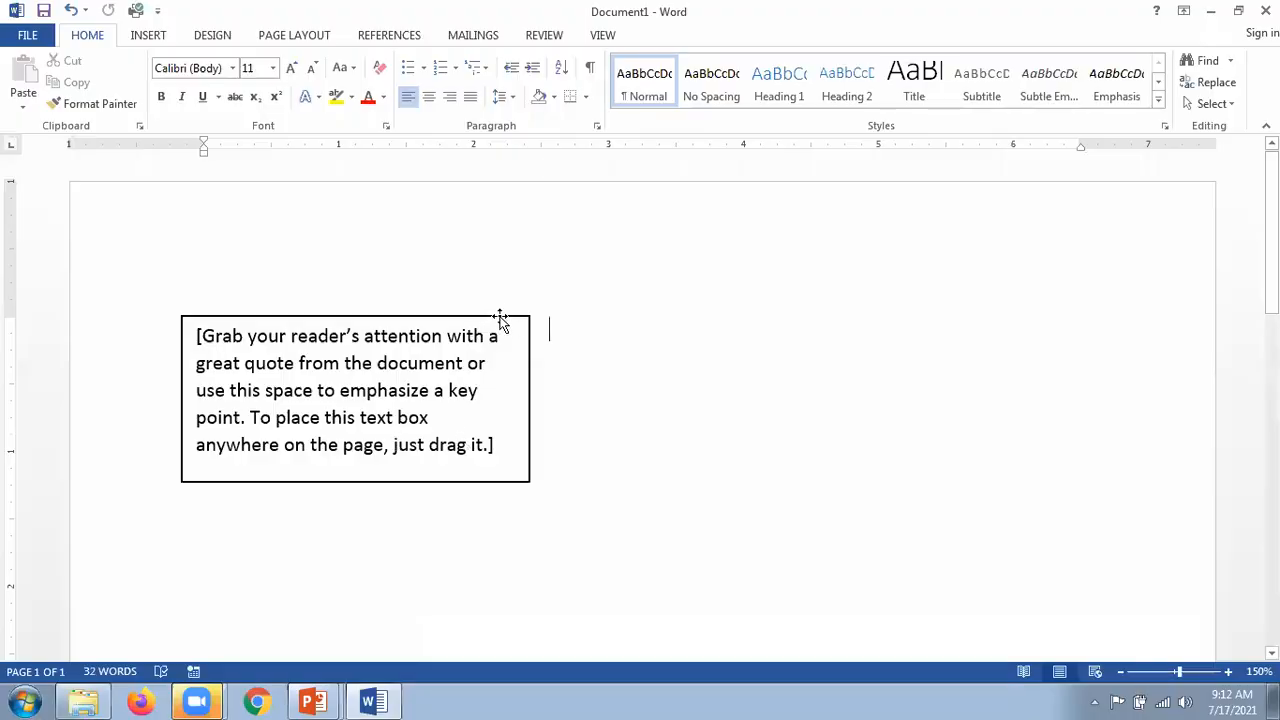
Step: Drag the quote text box right and down toward the page centre, then rejoin the slide show
{"action": "left_click", "coordinate": [500, 319]}
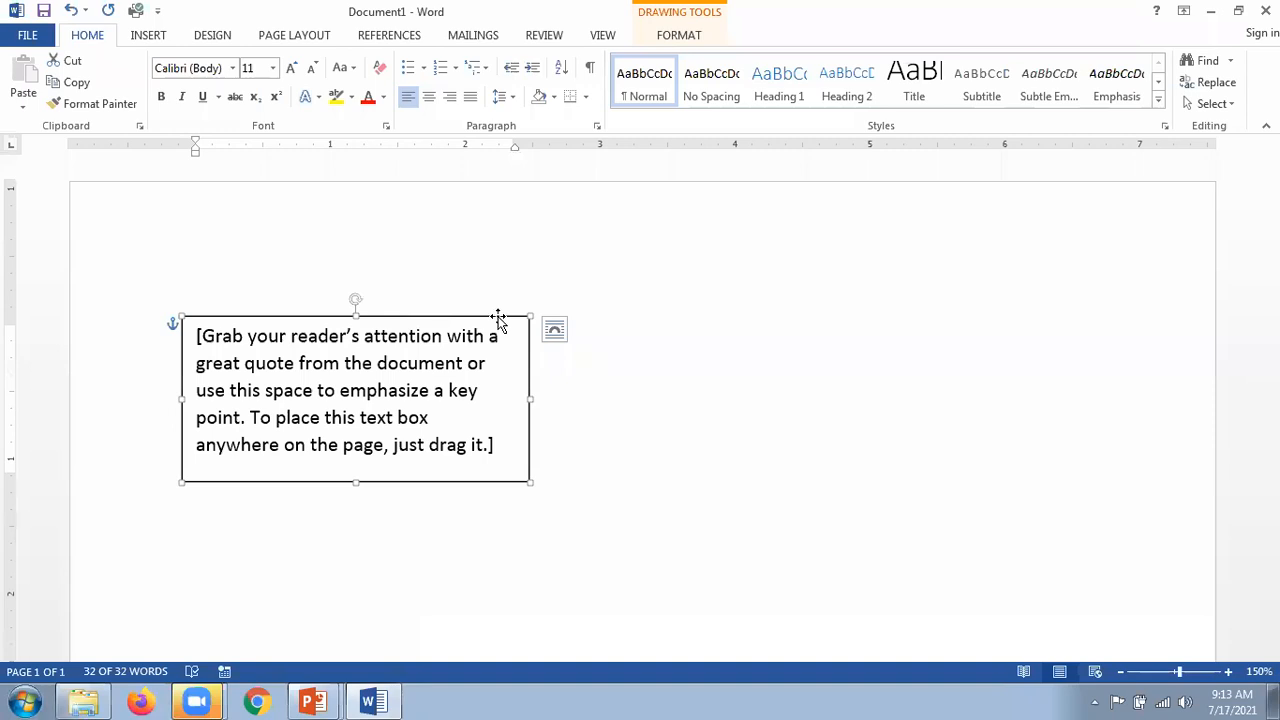
{"action": "left_click_drag", "start_coordinate": [506, 316], "coordinate": [609, 316]}
{"action": "left_click_drag", "start_coordinate": [719, 251], "coordinate": [688, 397]}
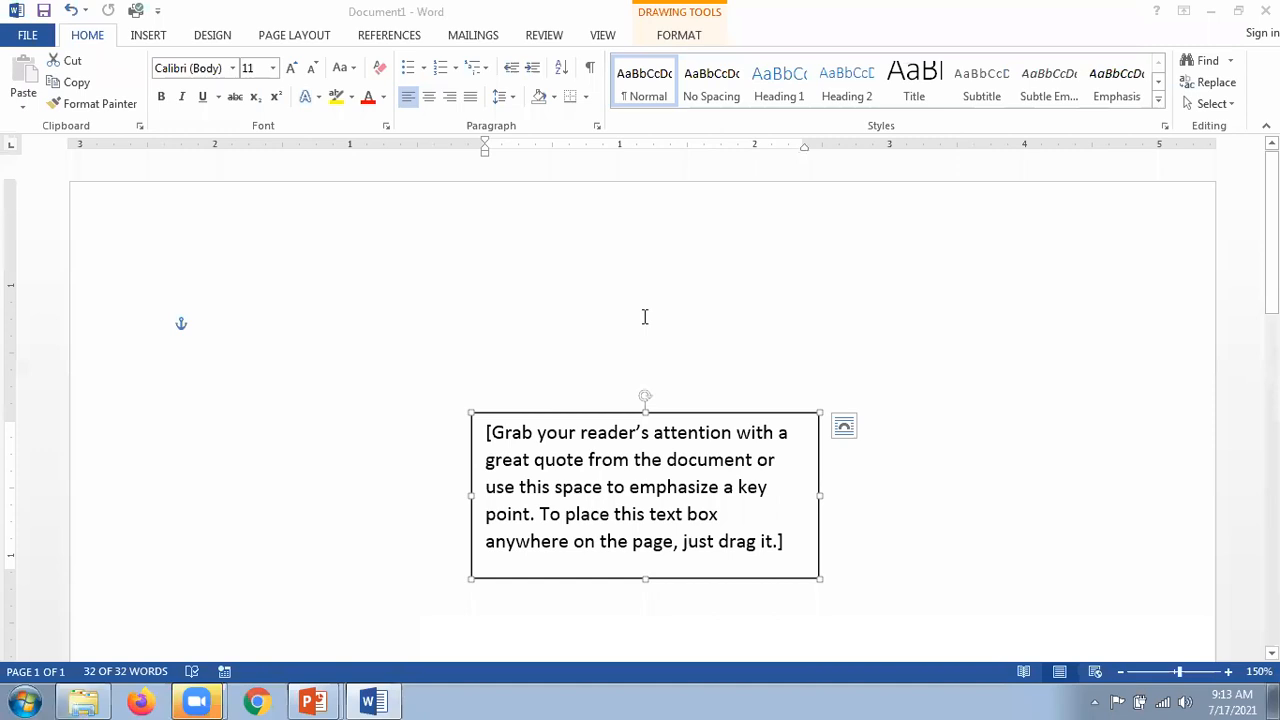
{"action": "key", "text": "alt+Tab"}
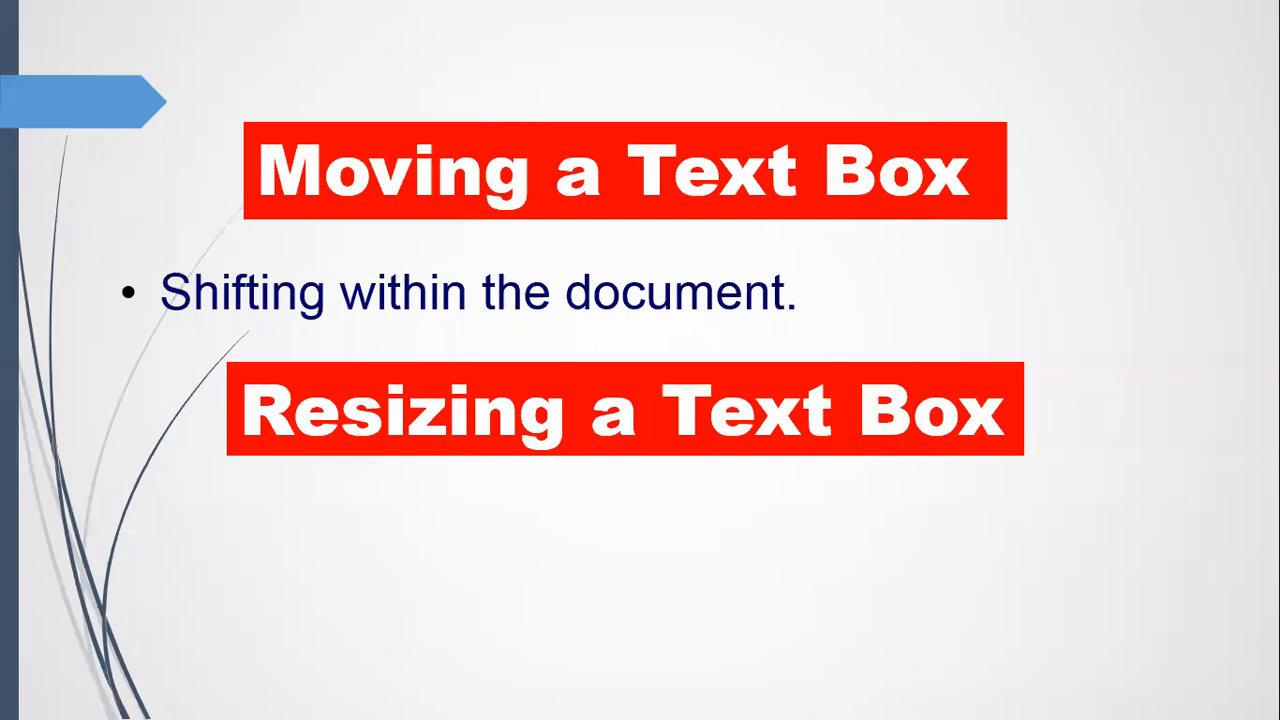
Step: Show the bullet on adjusting text box size, then advance to the blank next slide
{"action": "key", "text": "Right"}
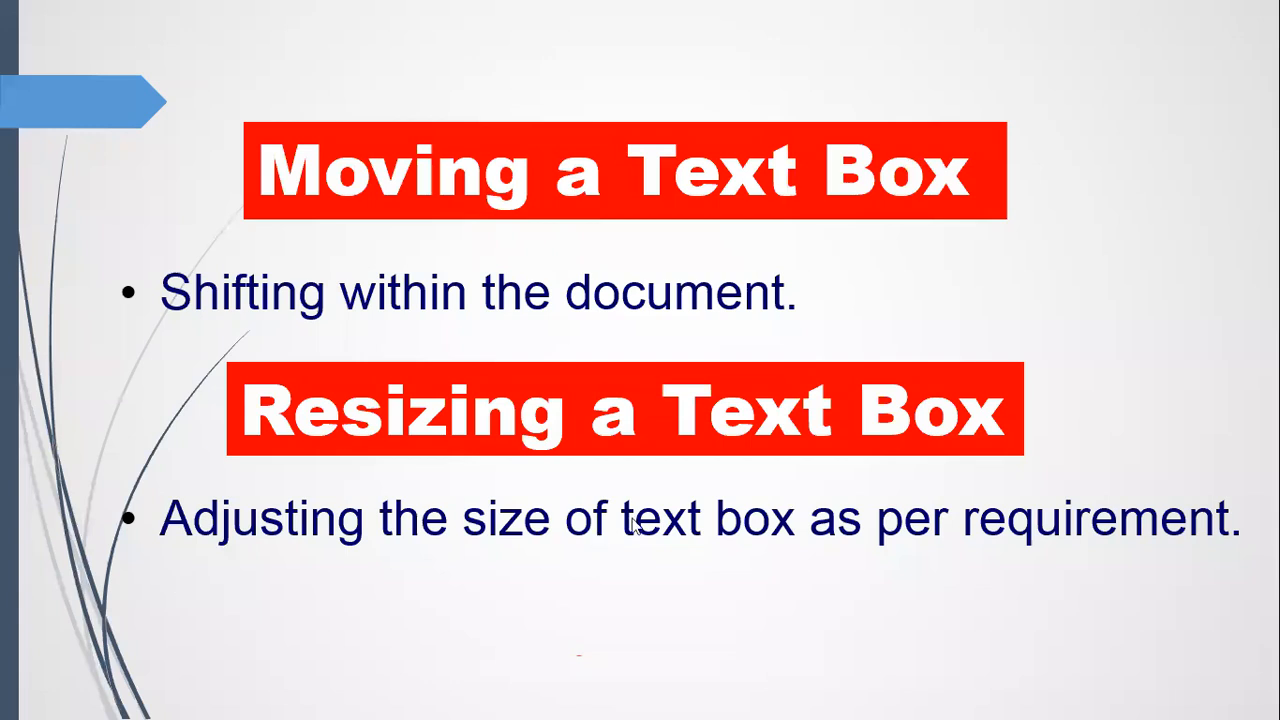
{"action": "left_click", "coordinate": [896, 555]}
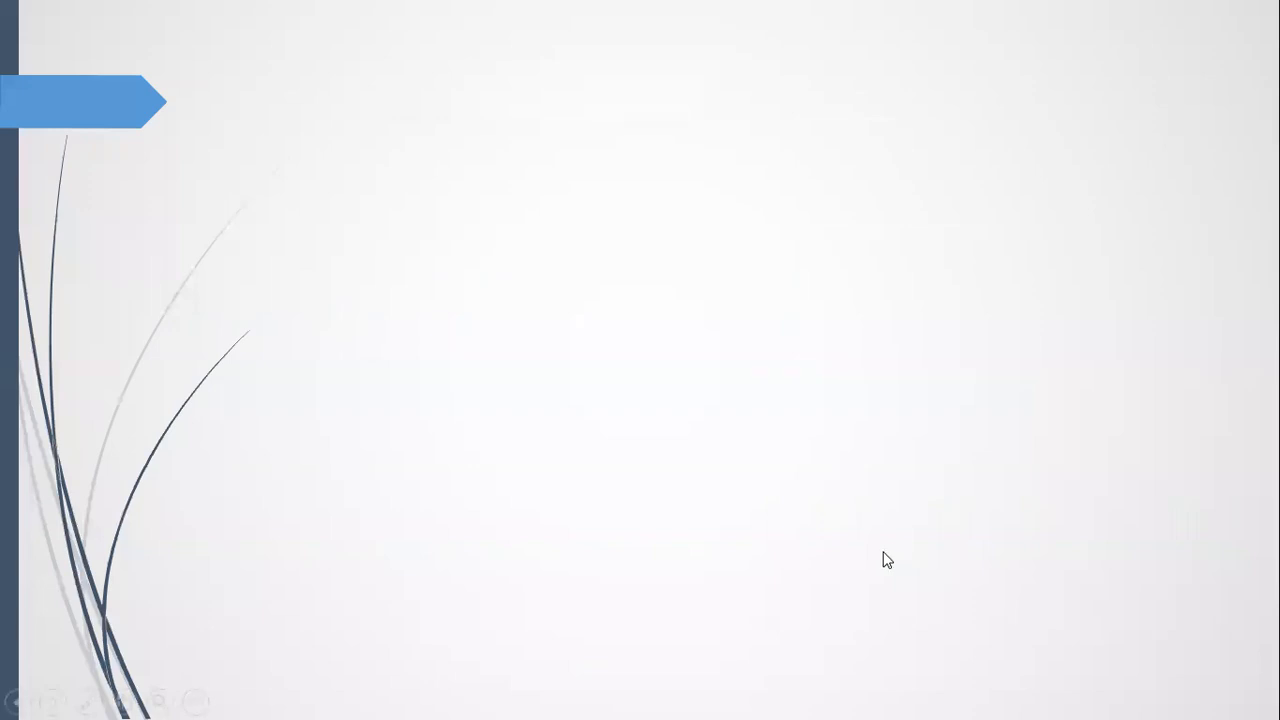
Step: Move the quote text box back to the upper left, then widen and heighten it and undo all three resizes
{"action": "key", "text": "alt+Tab"}
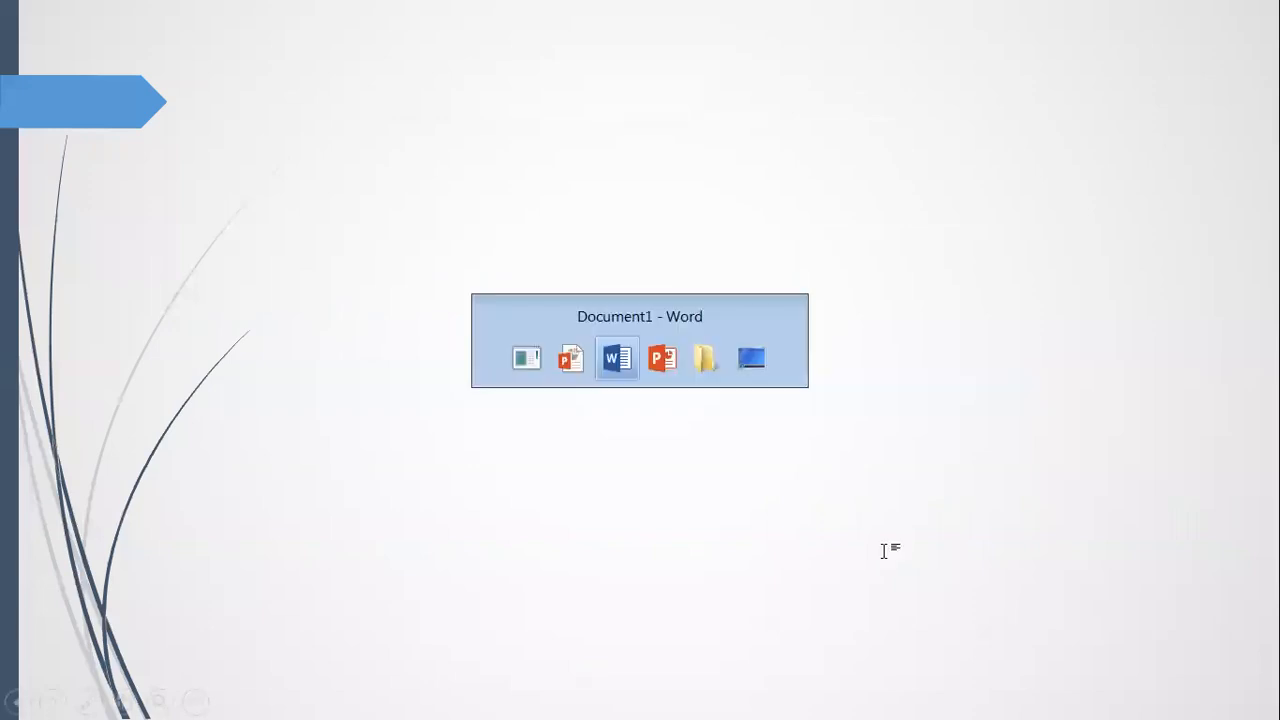
{"action": "left_click_drag", "start_coordinate": [608, 344], "coordinate": [428, 242]}
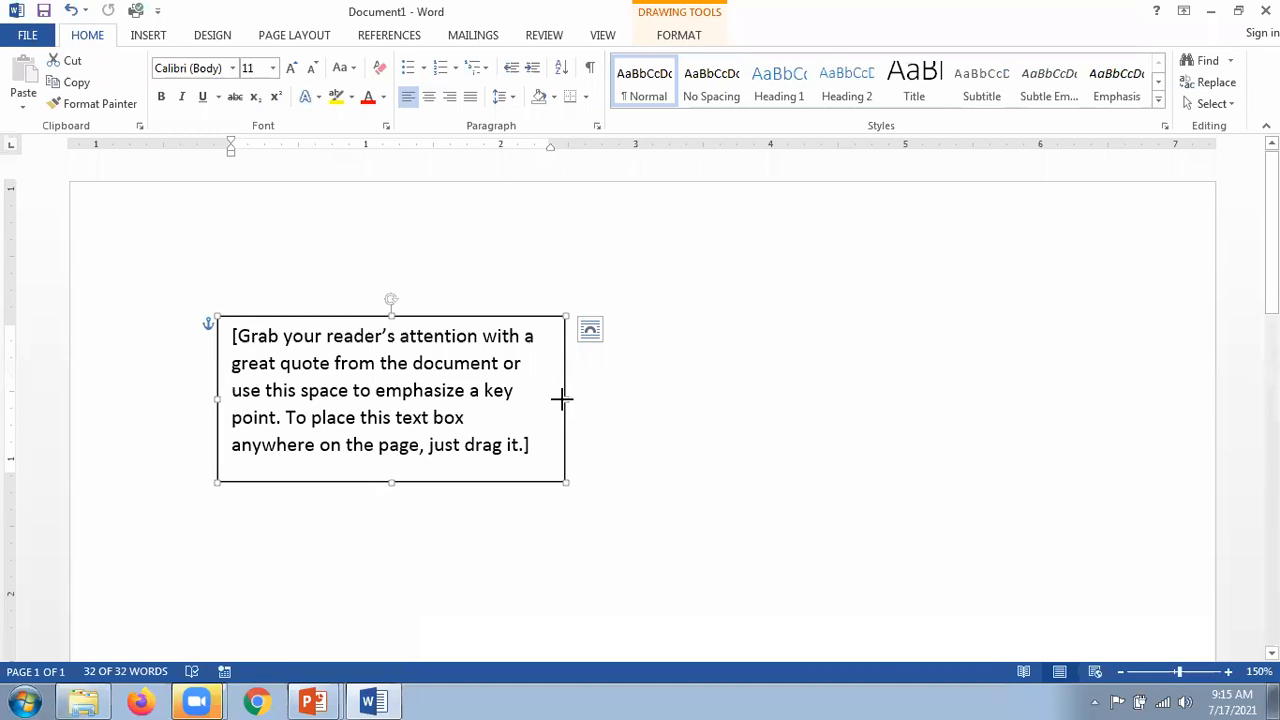
{"action": "left_click_drag", "start_coordinate": [561, 398], "coordinate": [1141, 384]}
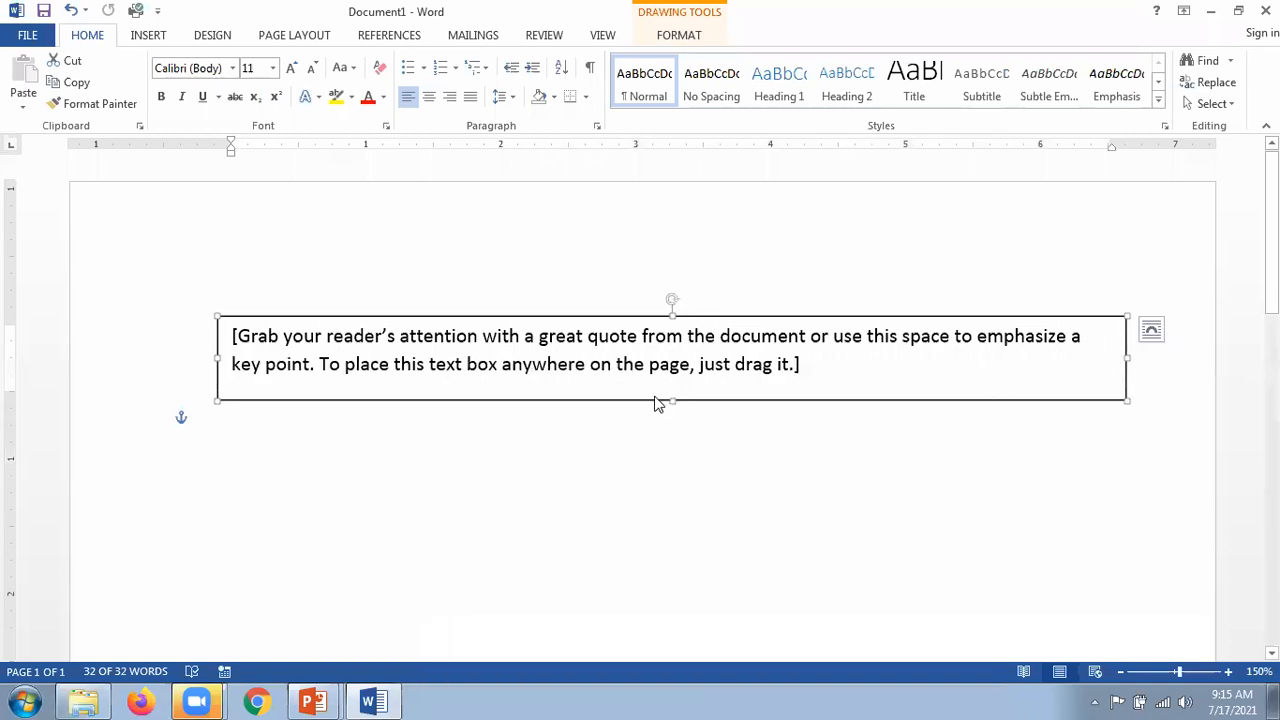
{"action": "left_click_drag", "start_coordinate": [673, 399], "coordinate": [664, 593]}
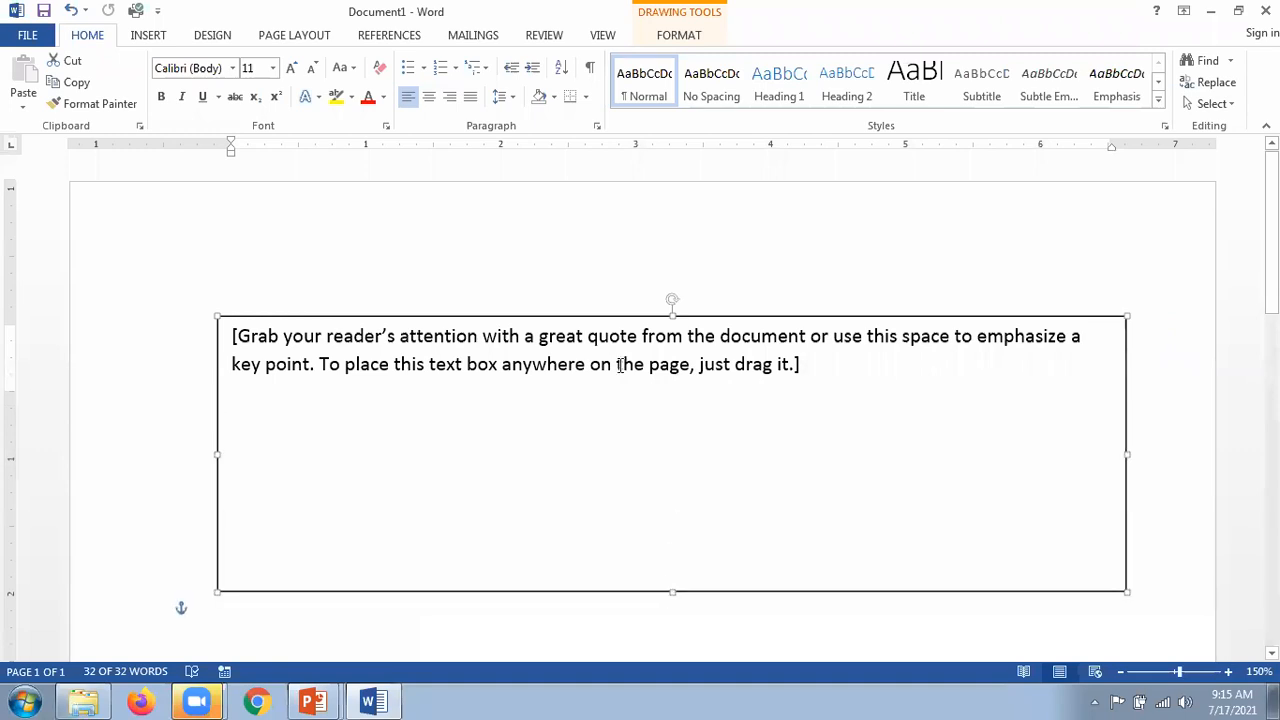
{"action": "scroll", "coordinate": [622, 410], "scroll_direction": "down", "scroll_amount": 2}
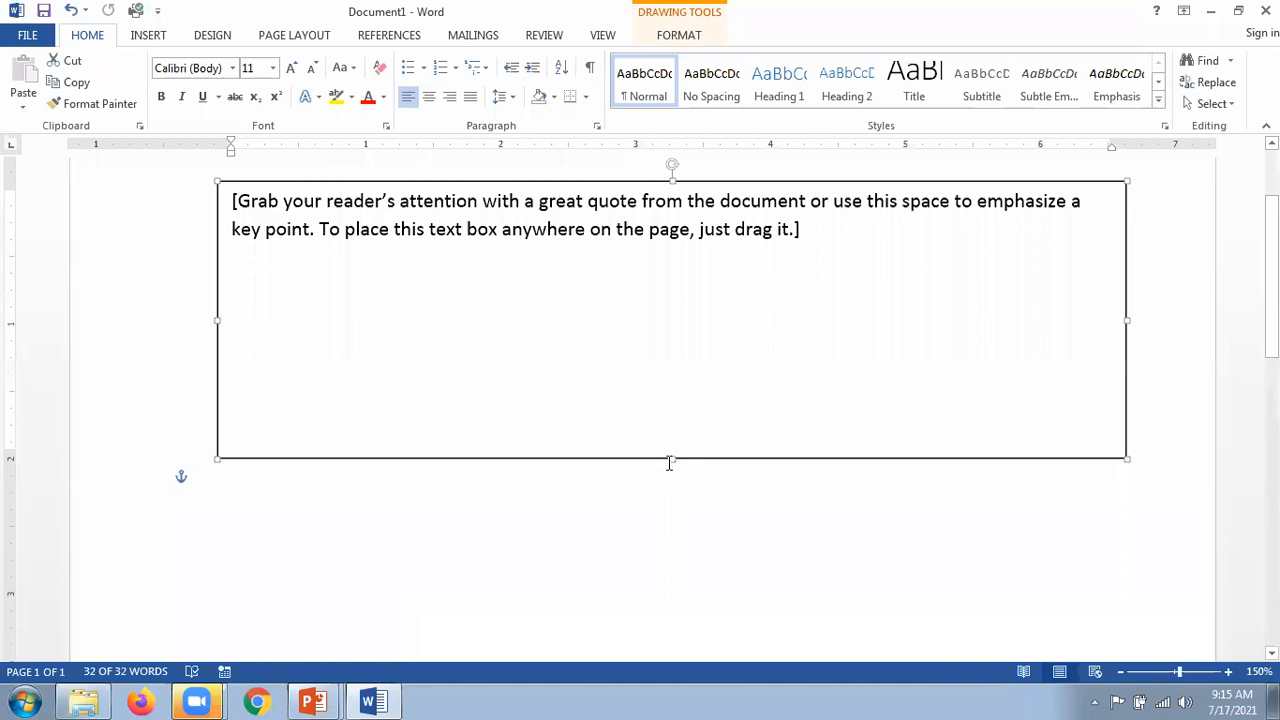
{"action": "left_click_drag", "start_coordinate": [669, 466], "coordinate": [673, 573]}
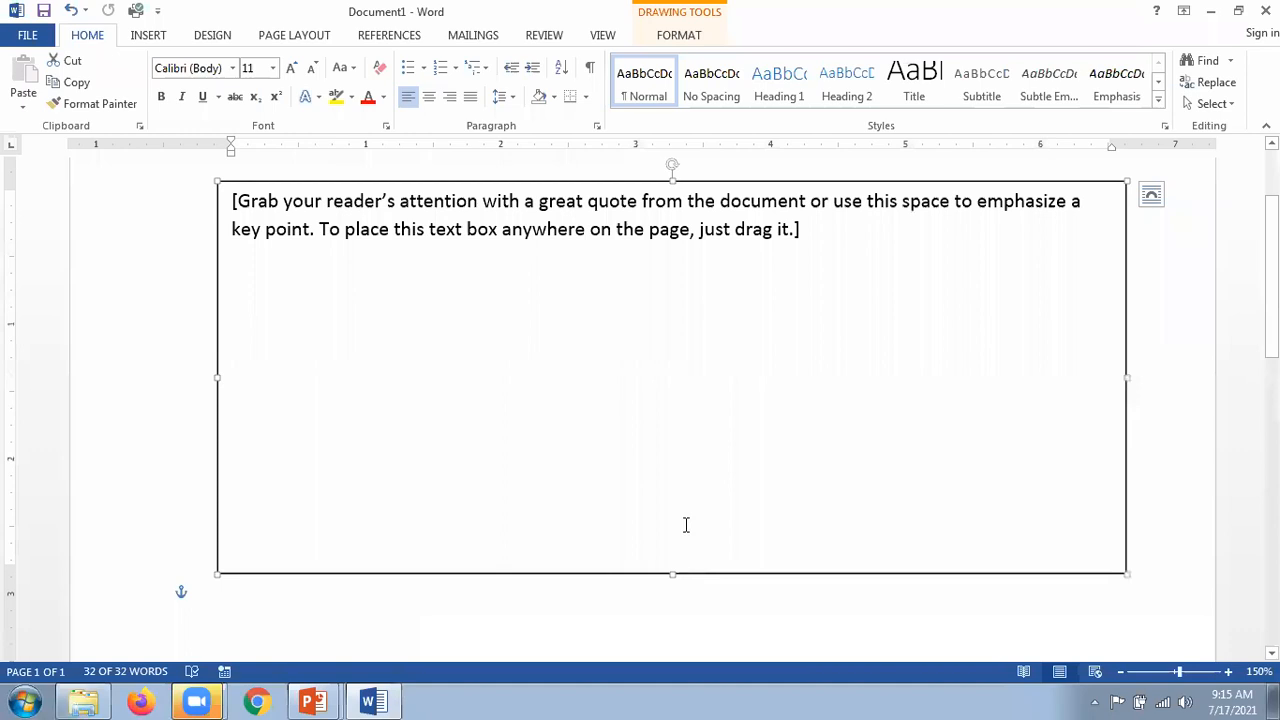
{"action": "key", "text": "ctrl+z"}
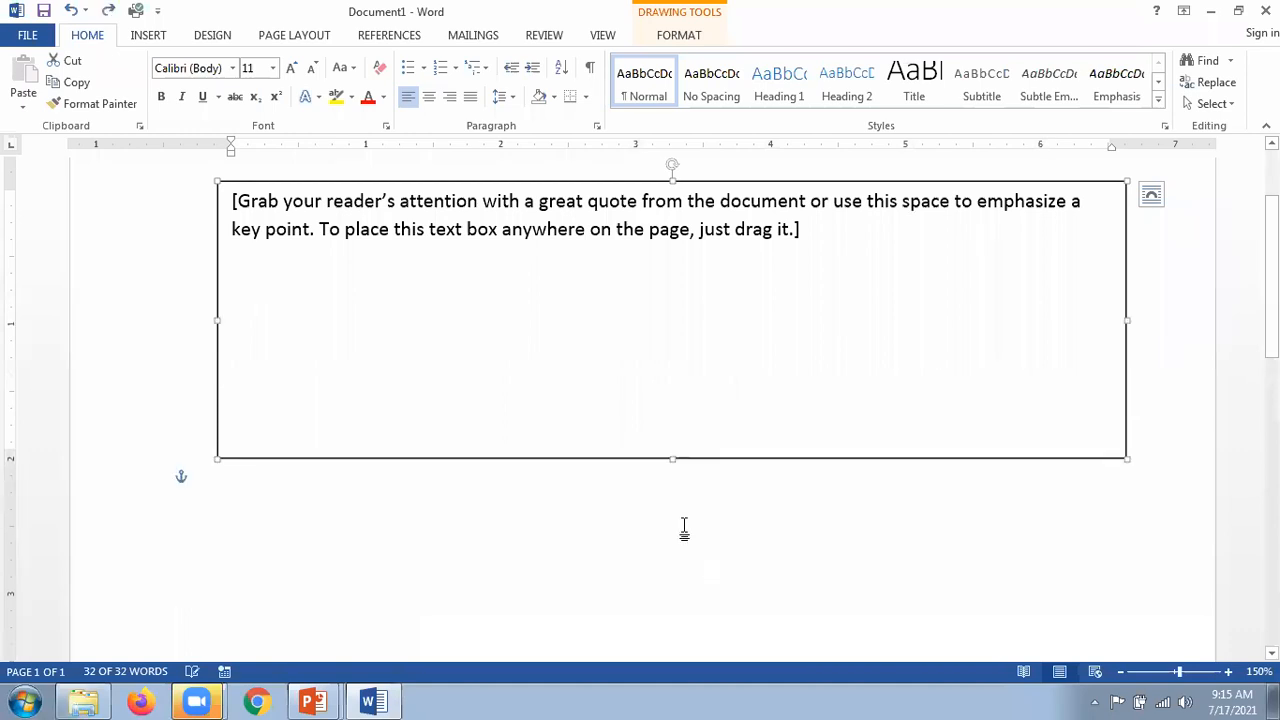
{"action": "key", "text": "ctrl+z"}
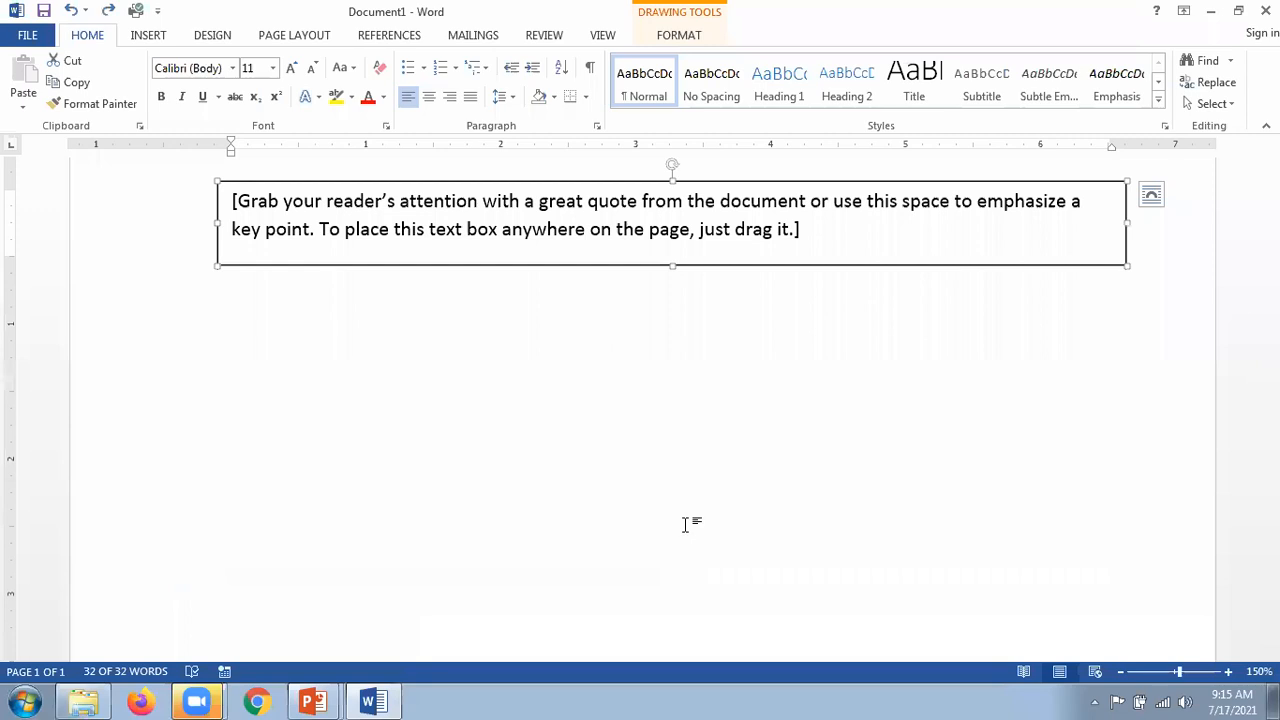
{"action": "key", "text": "ctrl+z"}
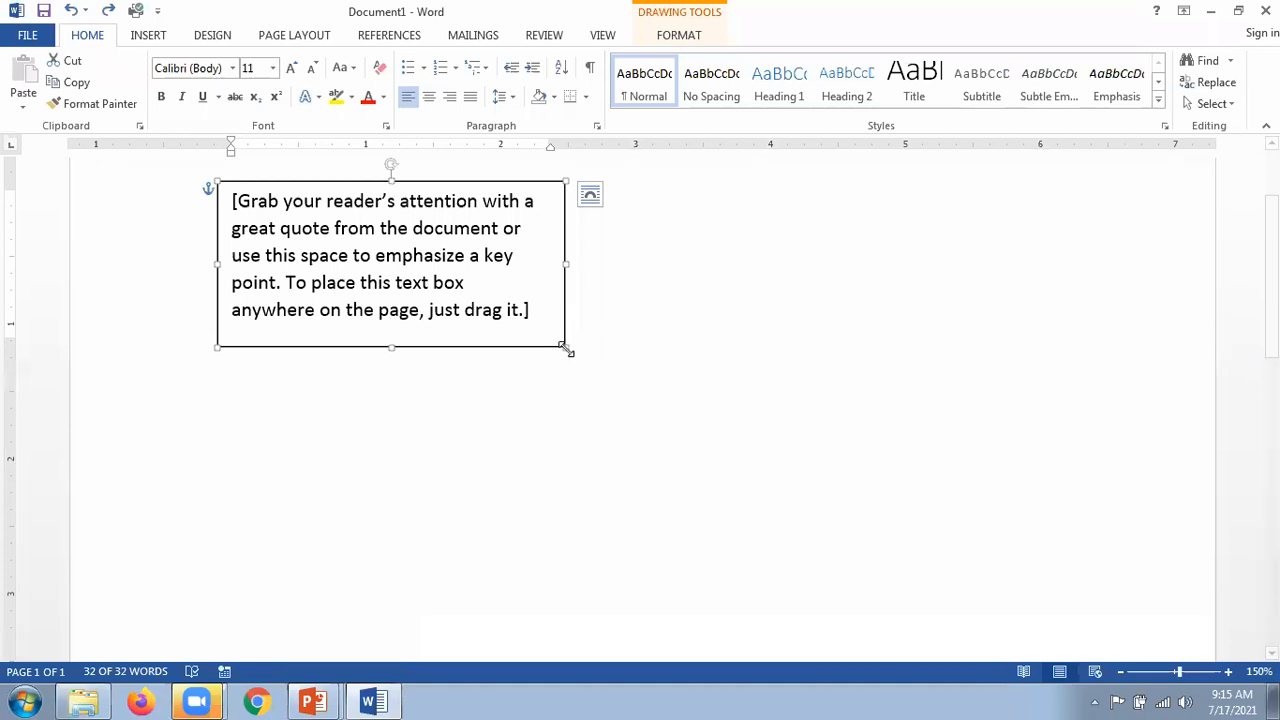
Step: Enlarge the quote text box wider and taller from its corner
{"action": "left_click_drag", "start_coordinate": [565, 348], "coordinate": [658, 425]}
{"action": "left_click_drag", "start_coordinate": [878, 540], "coordinate": [1007, 600]}
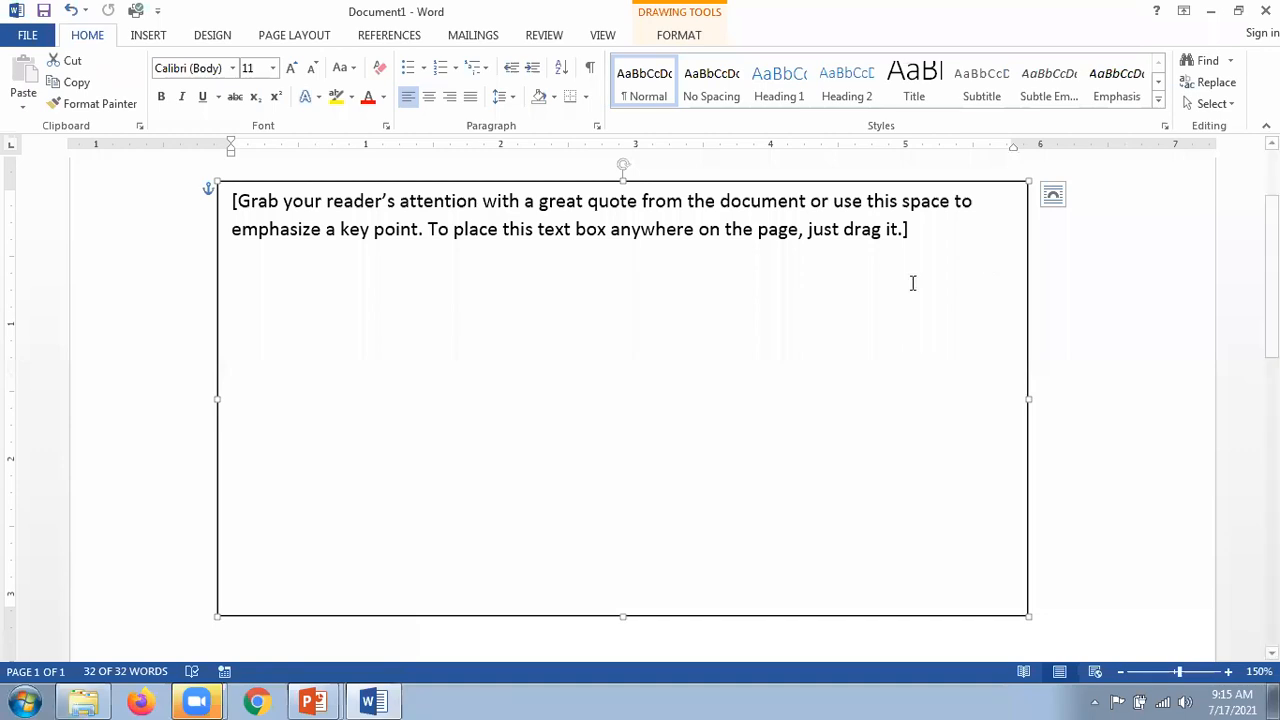
{"action": "key", "text": "alt+Tab"}
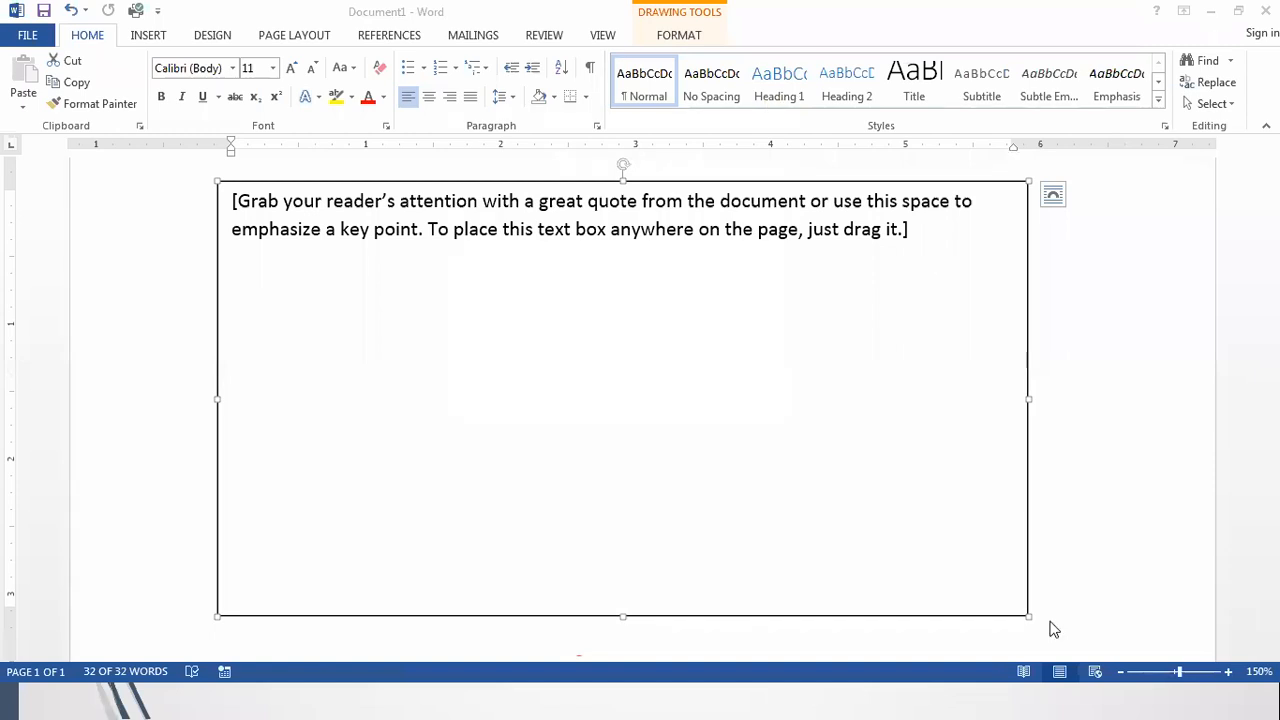
{"action": "left_click", "coordinate": [1081, 531]}
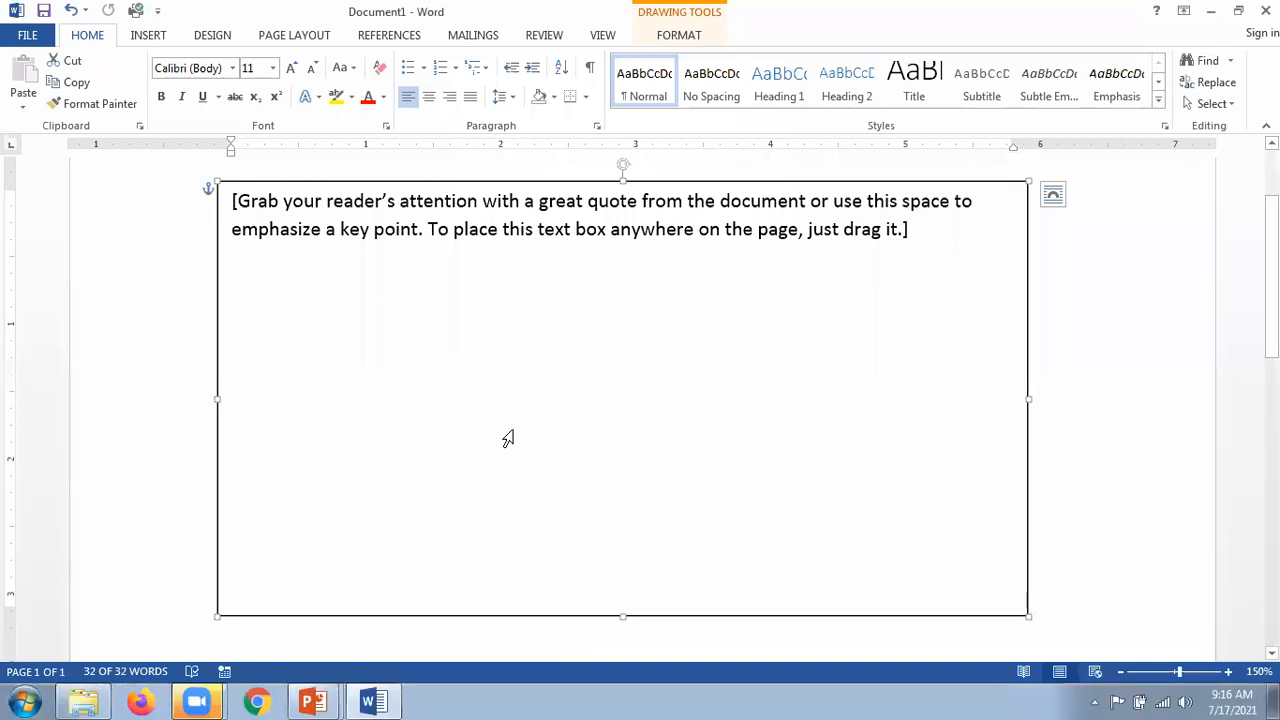
Step: Undo each trial resize to restore the box's earlier size, then switch to the slideshow
{"action": "key", "text": "ctrl+z"}
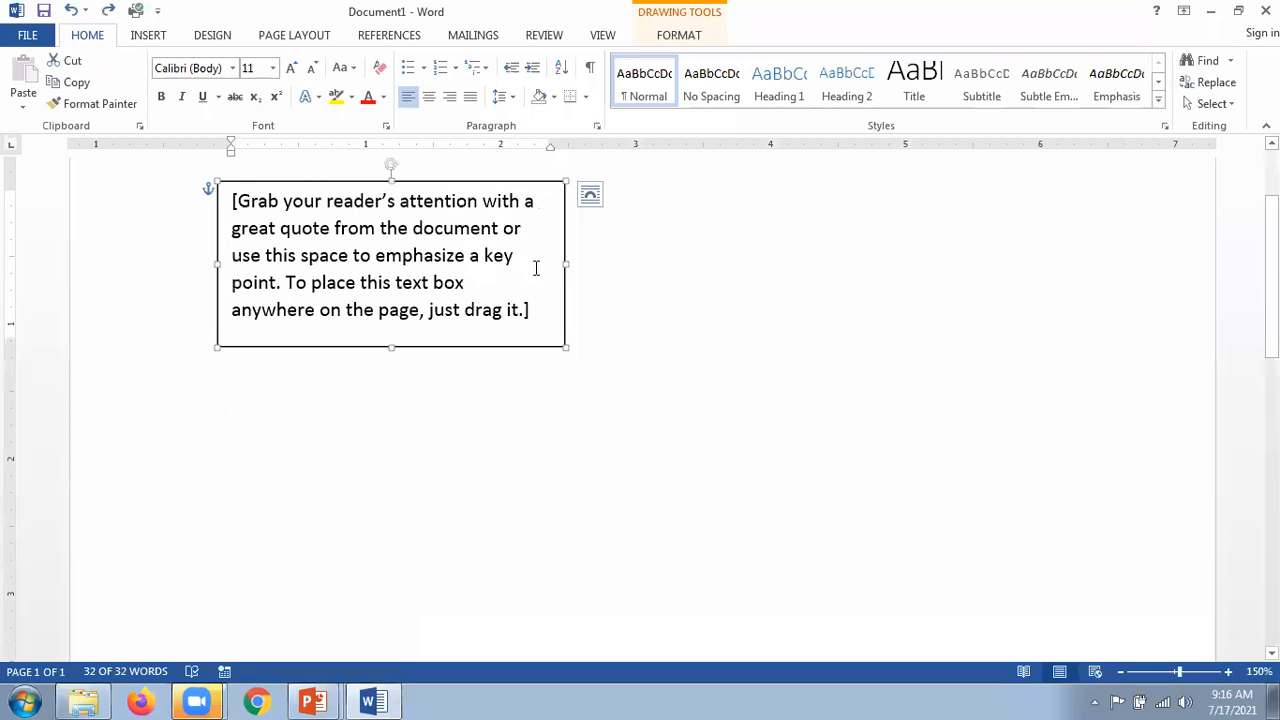
{"action": "left_click_drag", "start_coordinate": [565, 261], "coordinate": [870, 308]}
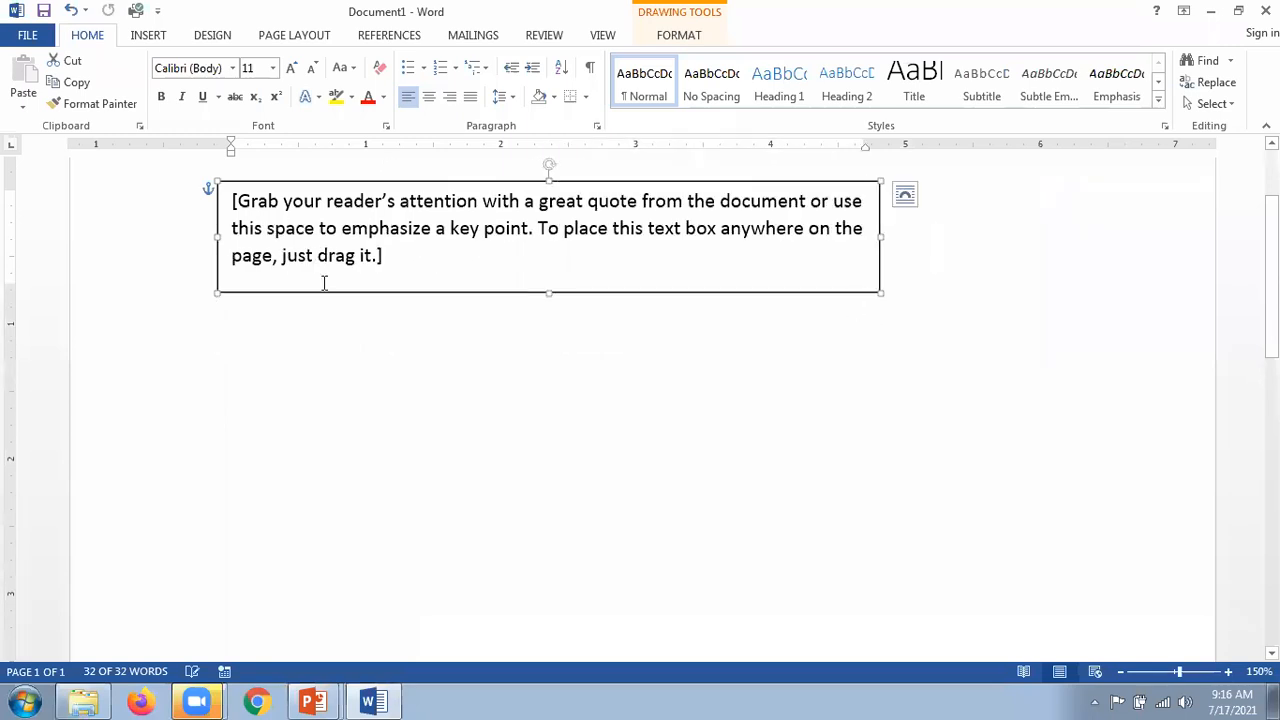
{"action": "key", "text": "ctrl+z"}
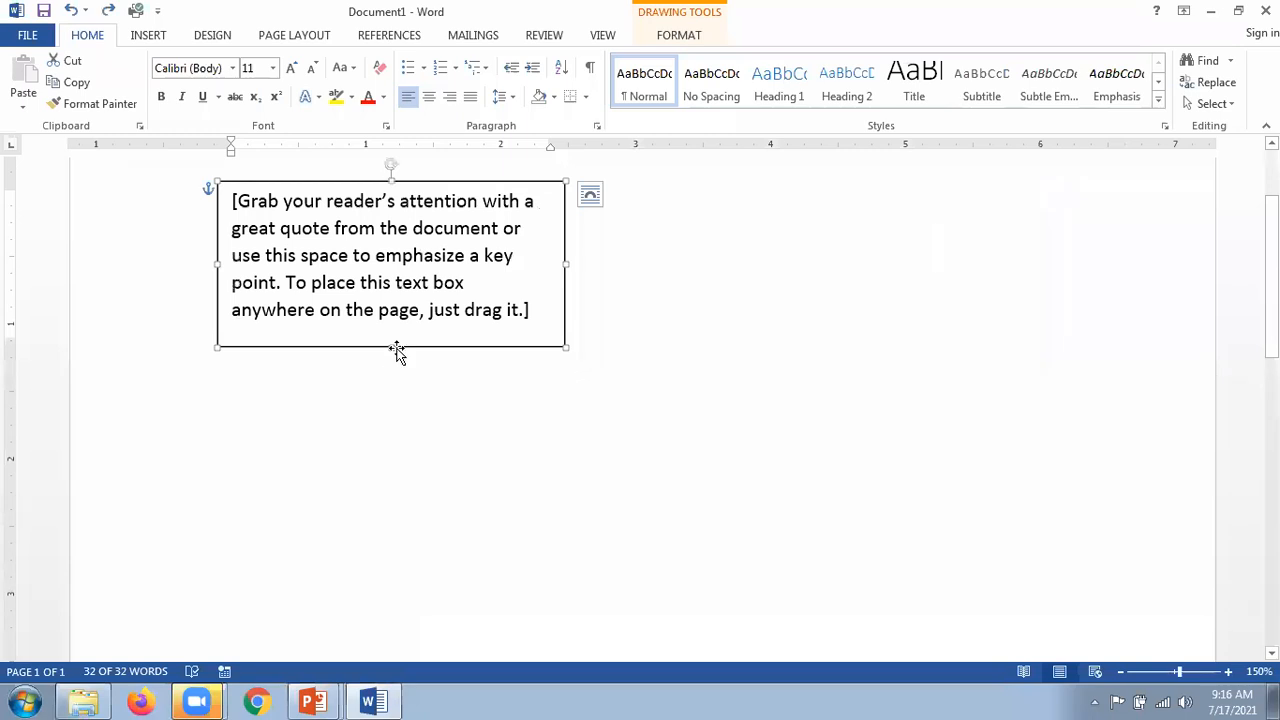
{"action": "left_click_drag", "start_coordinate": [393, 346], "coordinate": [376, 500]}
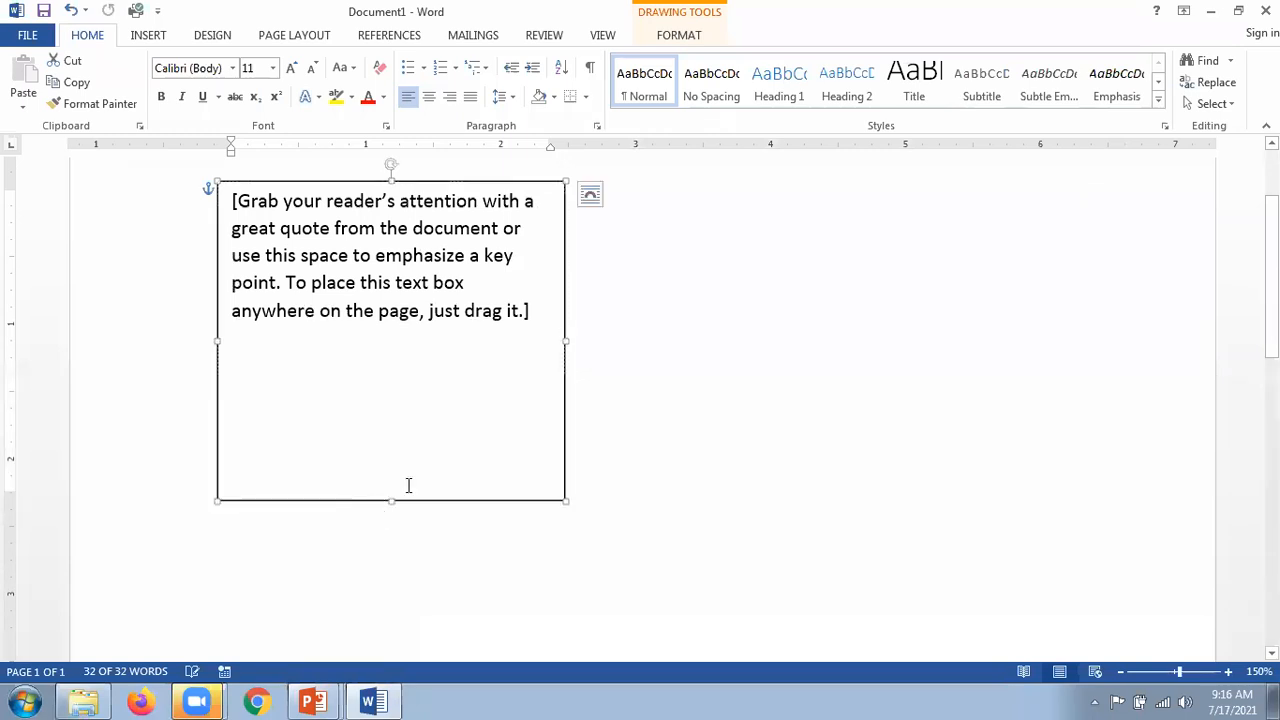
{"action": "key", "text": "ctrl+z"}
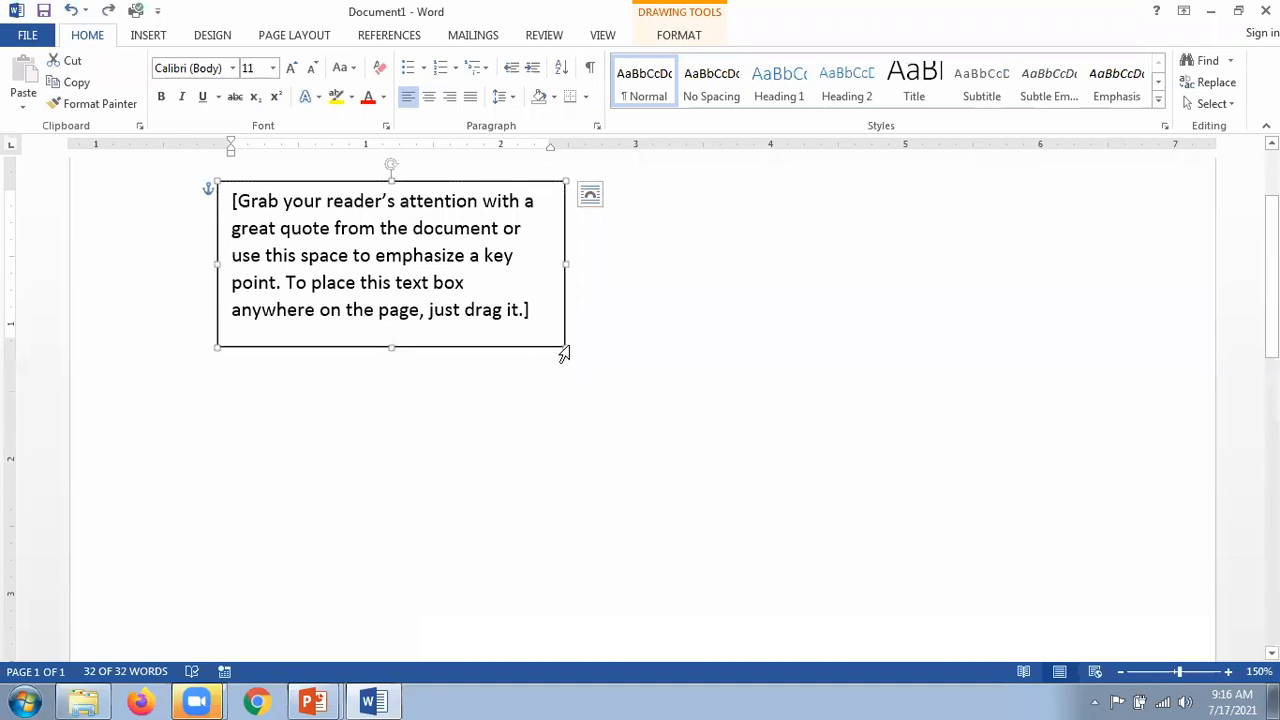
{"action": "left_click_drag", "start_coordinate": [565, 344], "coordinate": [885, 566]}
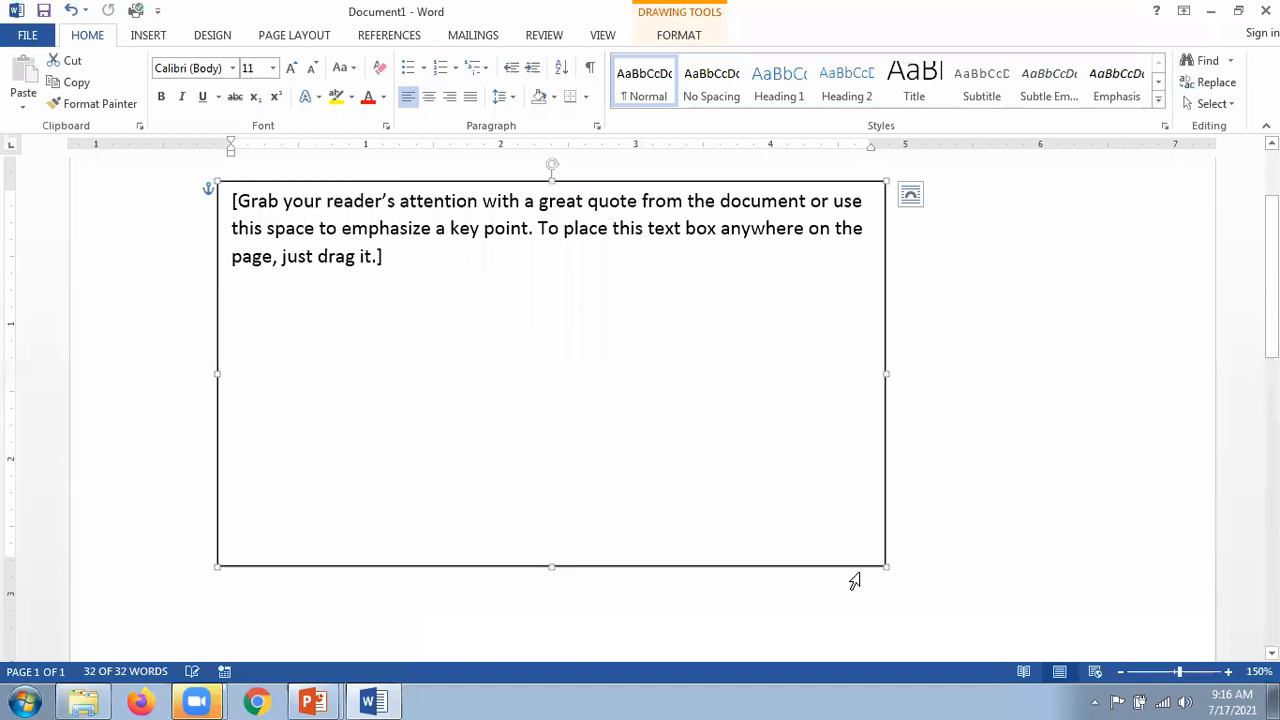
{"action": "key", "text": "ctrl+z"}
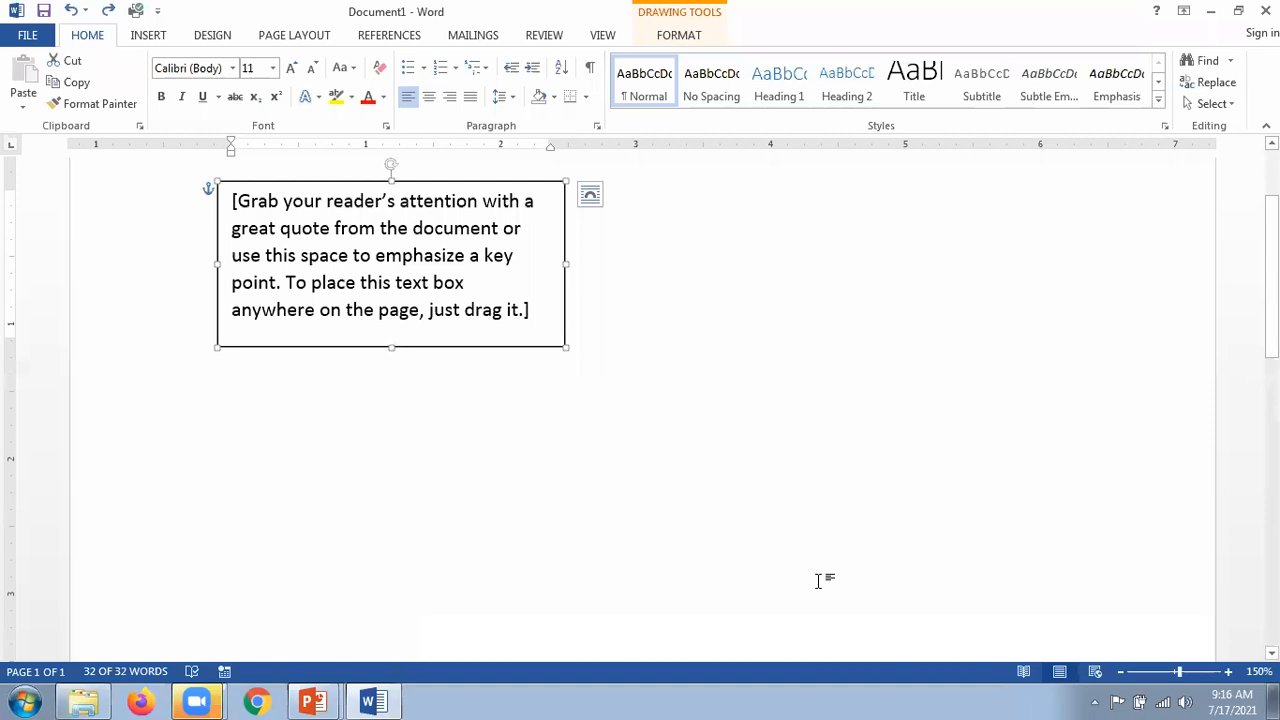
{"action": "key", "text": "alt+Tab"}
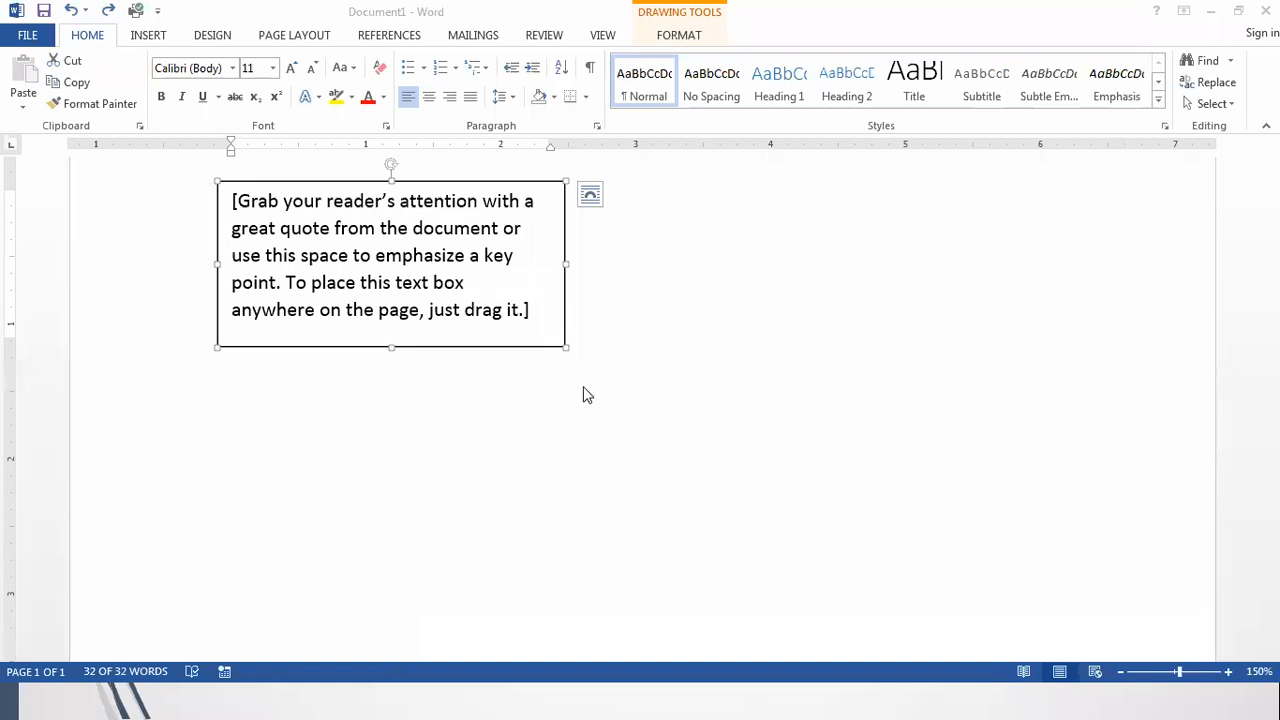
{"action": "key", "text": "alt+Tab"}
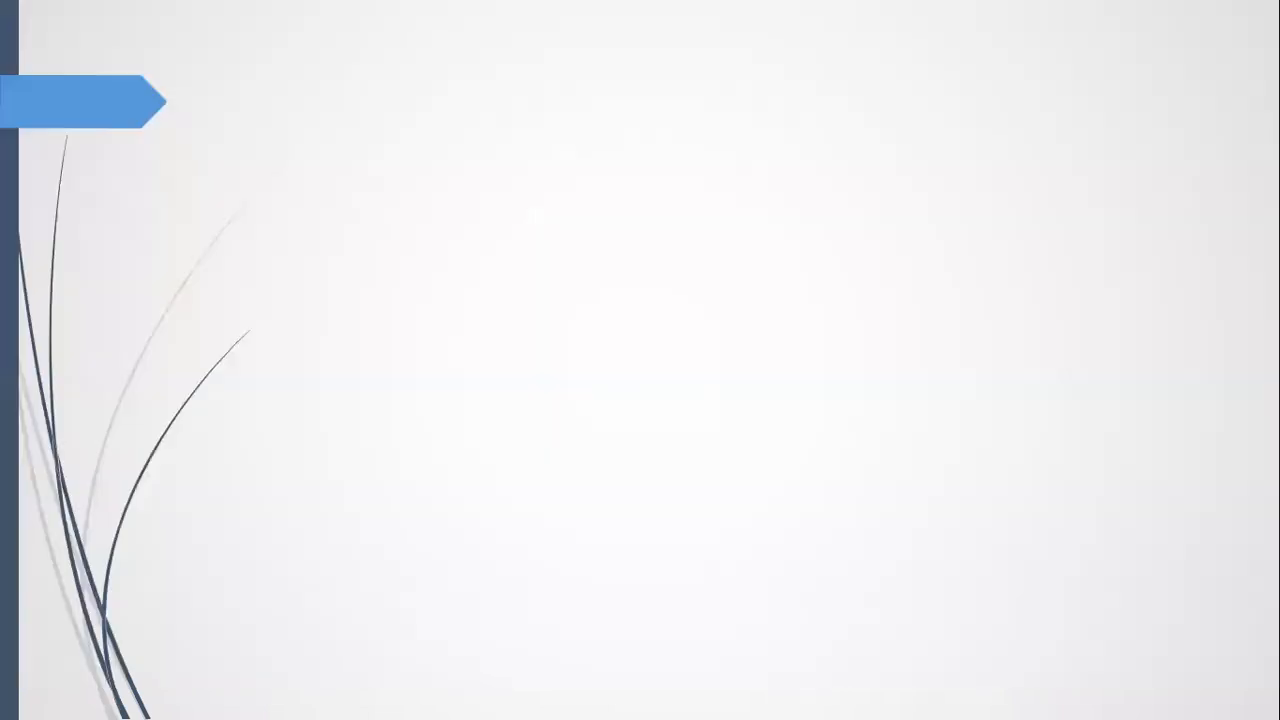
Step: Reveal the slide title and all four bullet steps, then return to Word
{"action": "key", "text": "Right"}
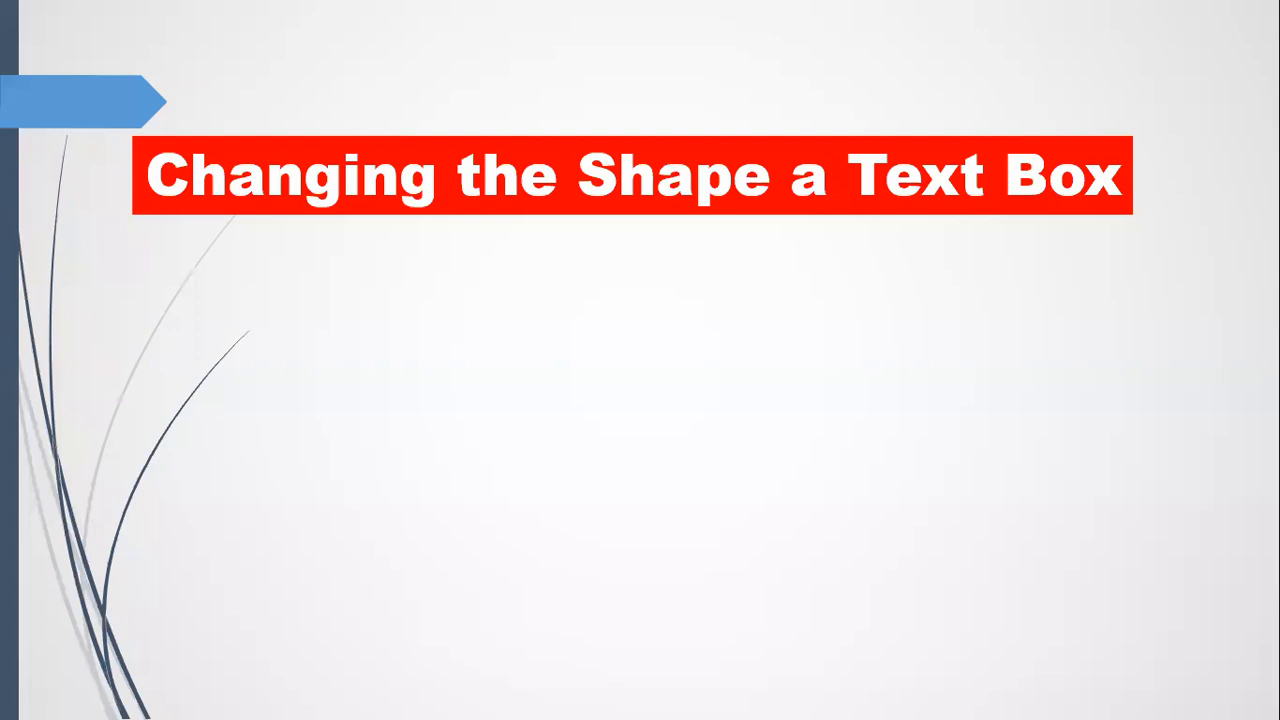
{"action": "key", "text": "Right"}
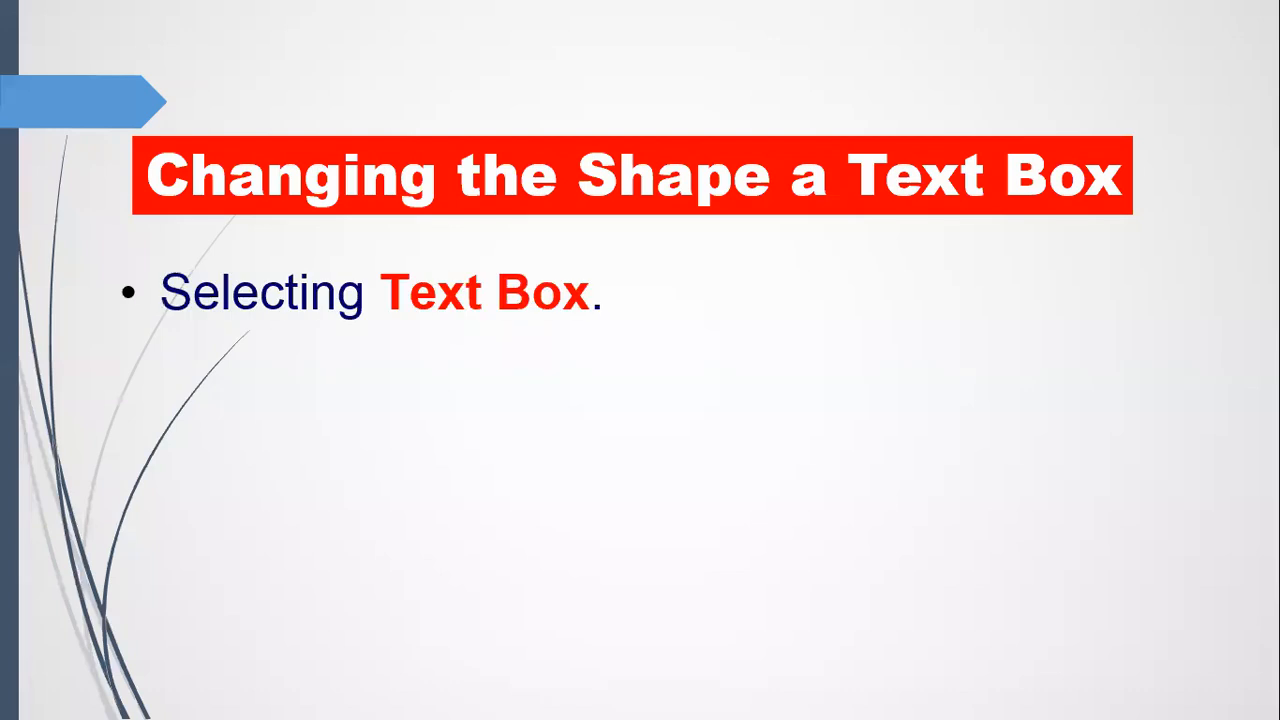
{"action": "key", "text": "Right"}
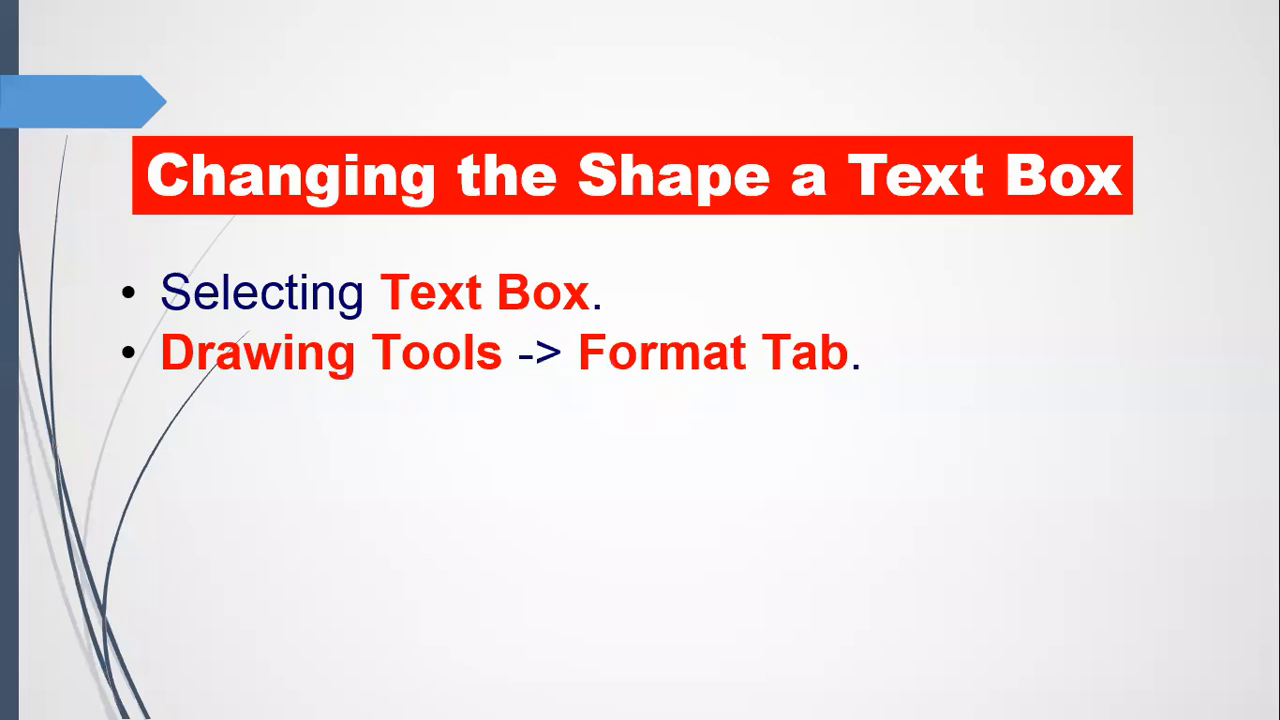
{"action": "key", "text": "Right"}
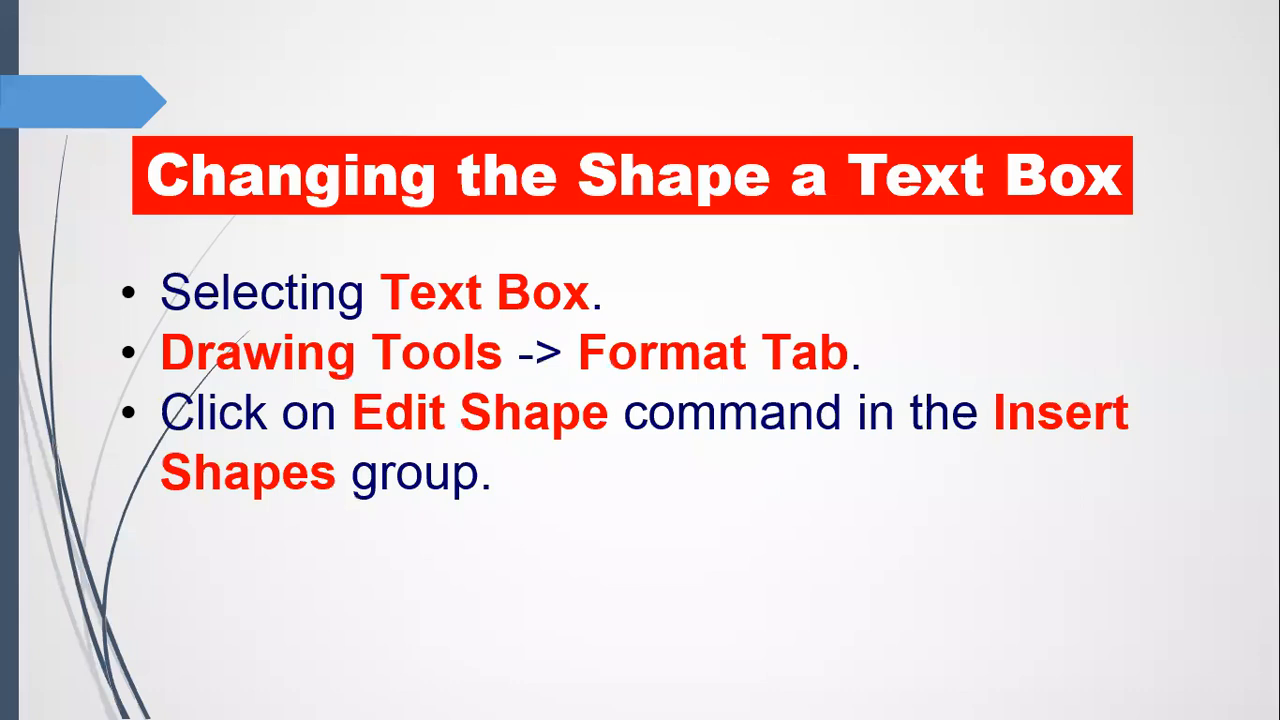
{"action": "key", "text": "Right"}
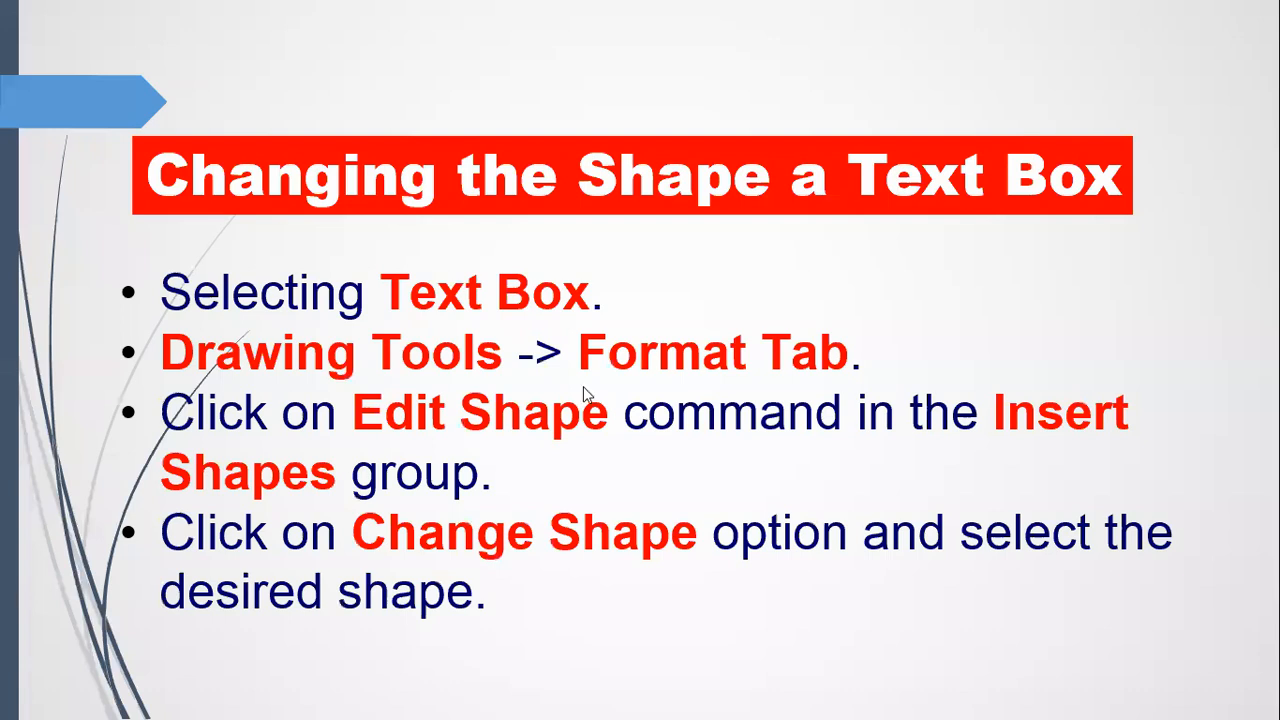
{"action": "key", "text": "alt+Tab"}
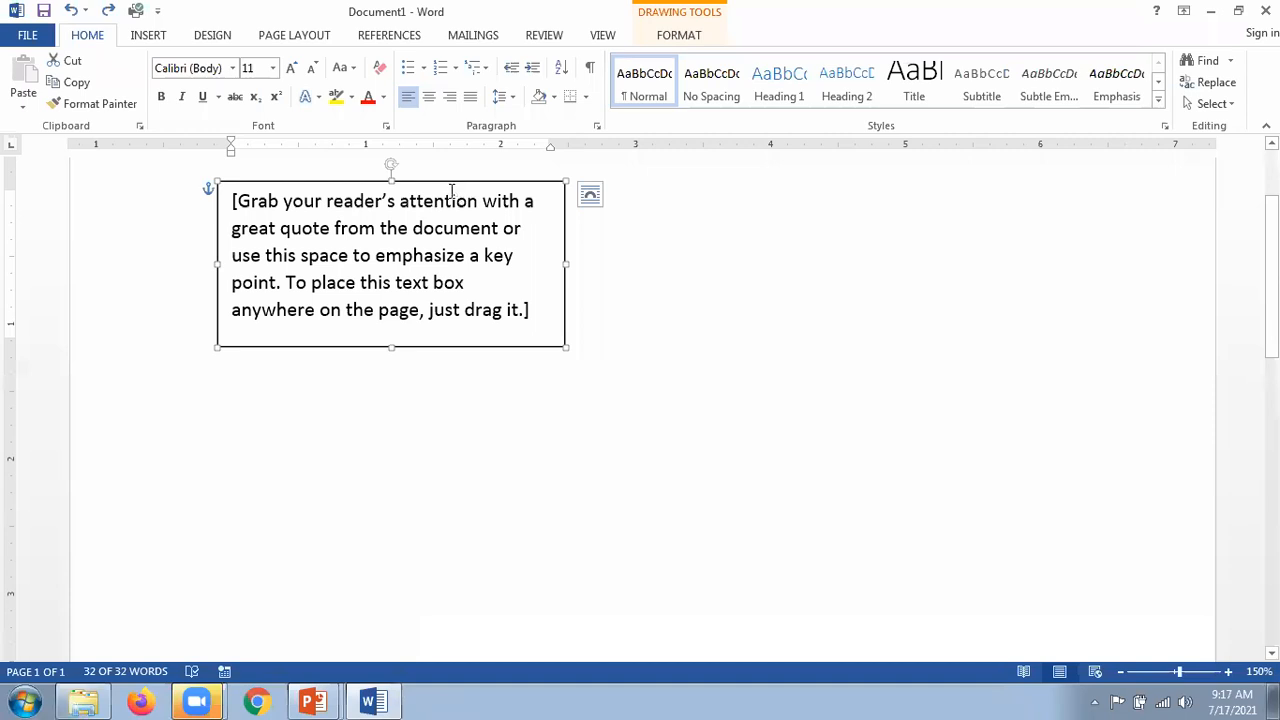
Step: Fill the text box with red and apply a bevelled 3-D shadow preset
{"action": "left_click", "coordinate": [690, 24]}
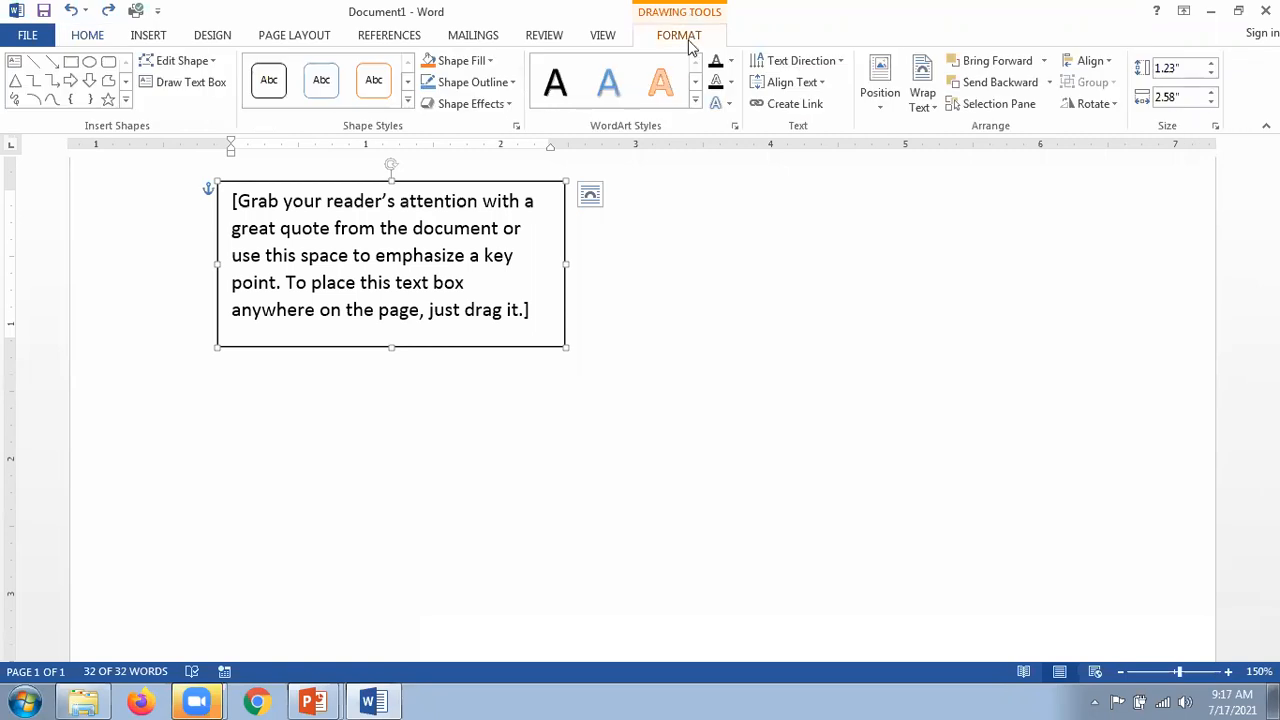
{"action": "left_click", "coordinate": [489, 64]}
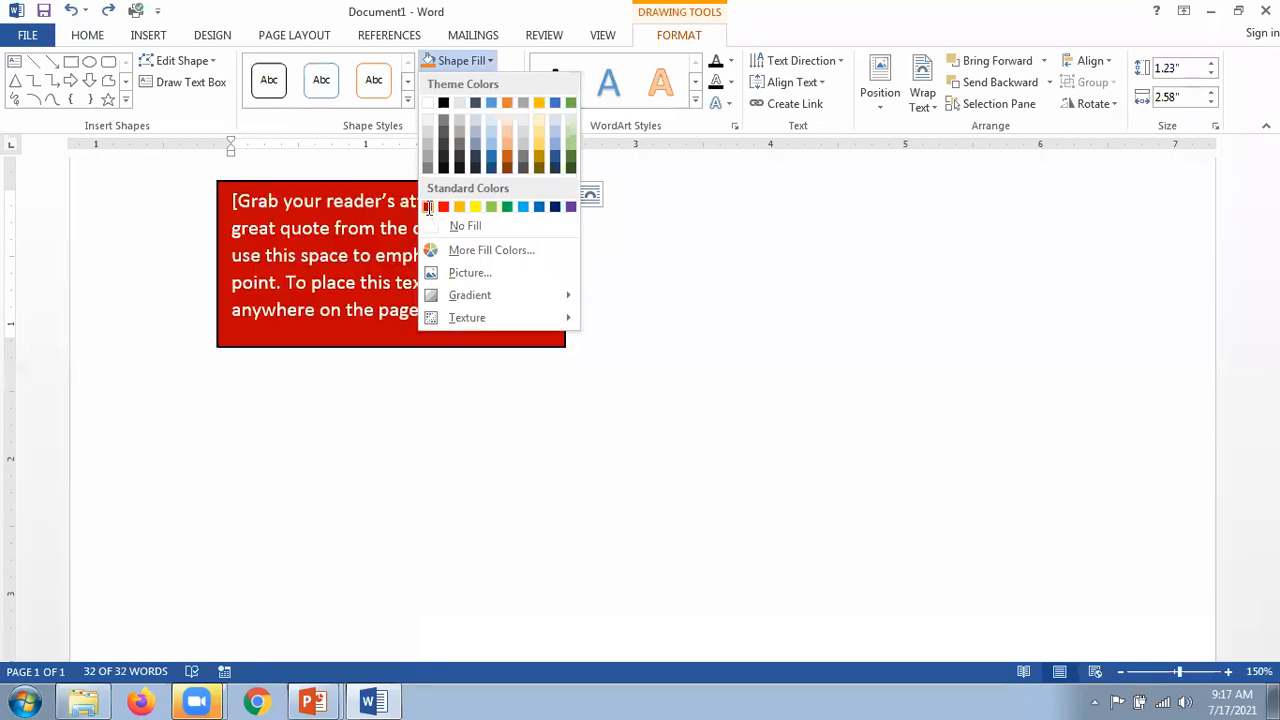
{"action": "left_click", "coordinate": [428, 208]}
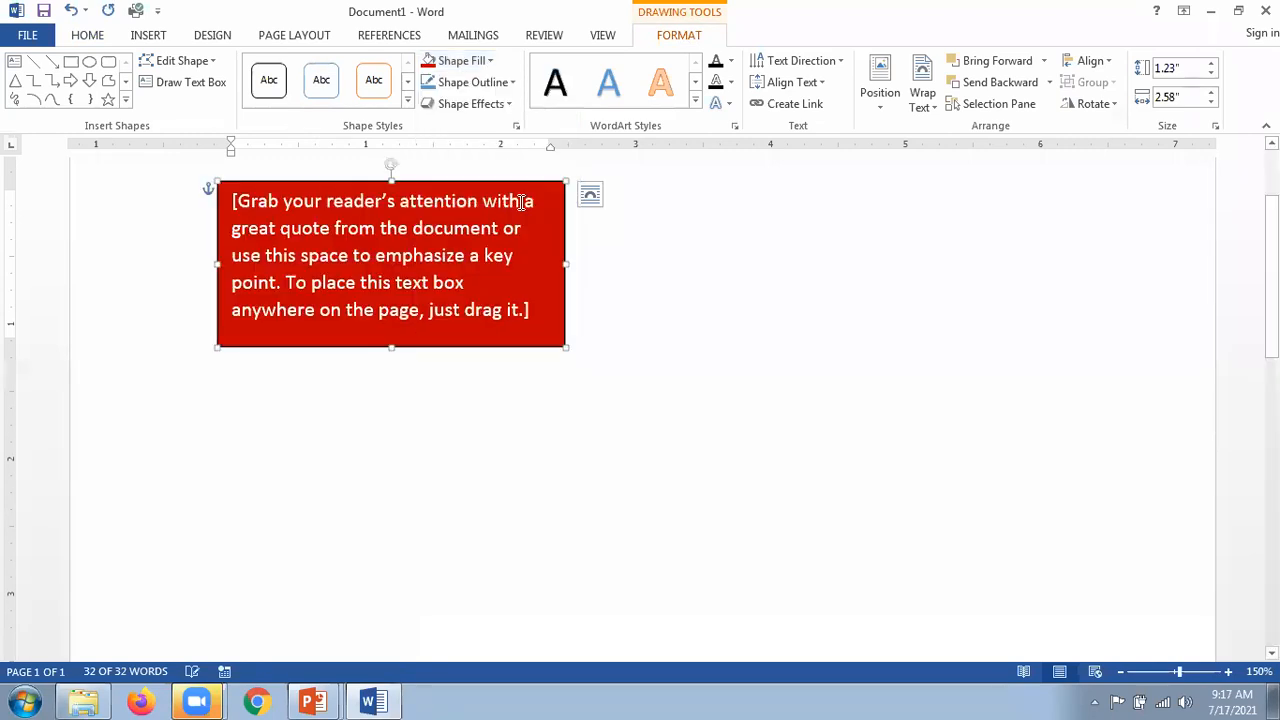
{"action": "left_click", "coordinate": [509, 104]}
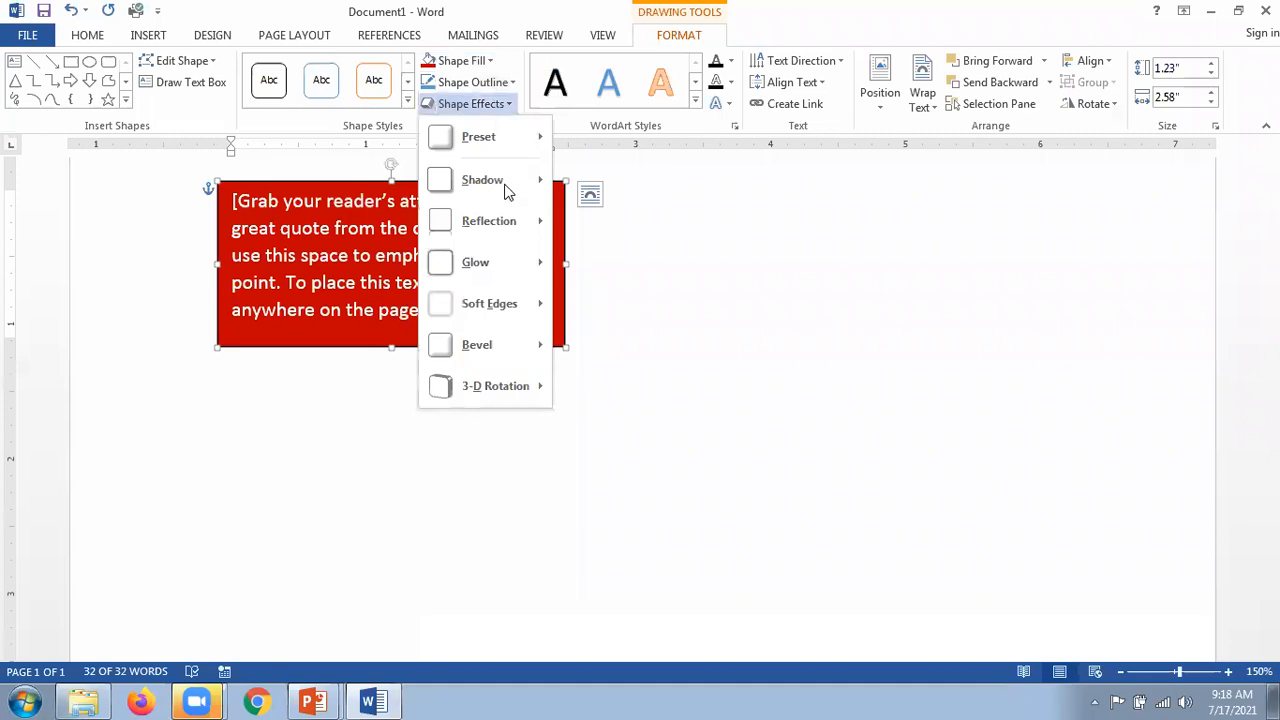
{"action": "mouse_move", "coordinate": [490, 137]}
{"action": "left_click", "coordinate": [731, 240]}
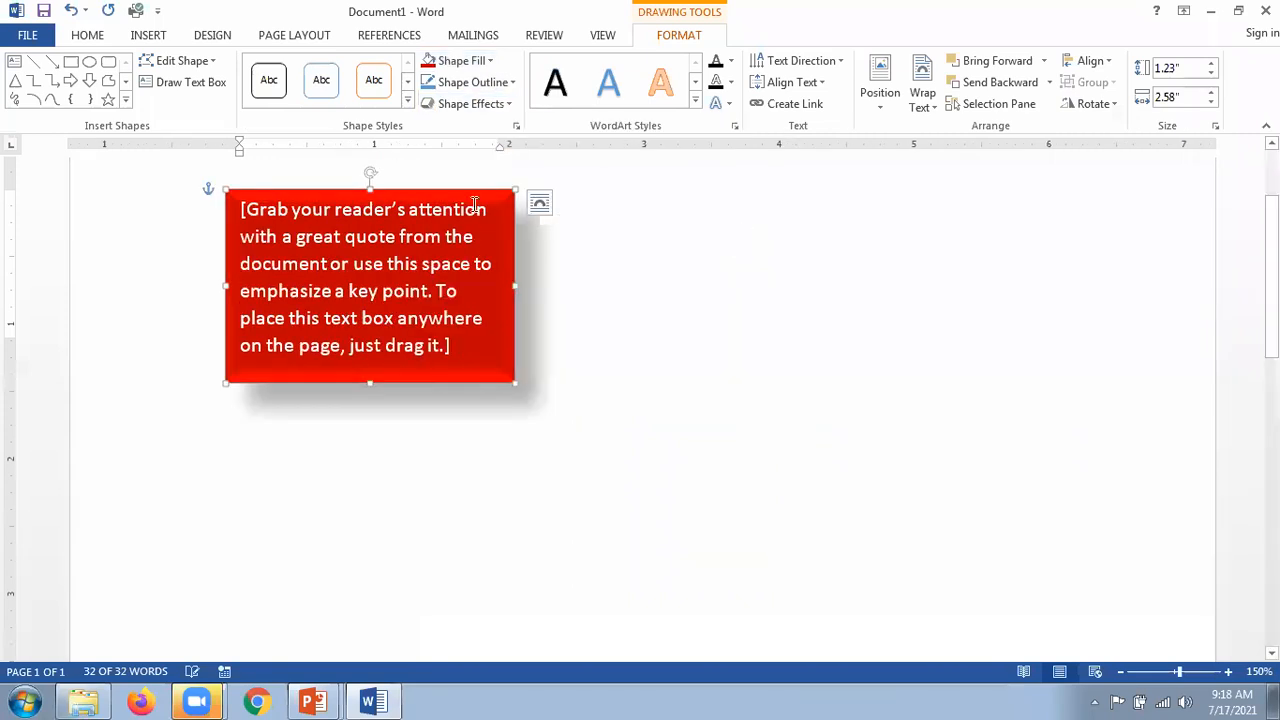
Step: Move the box right and down, enlarge it, and select the quote text
{"action": "left_click_drag", "start_coordinate": [650, 226], "coordinate": [702, 271]}
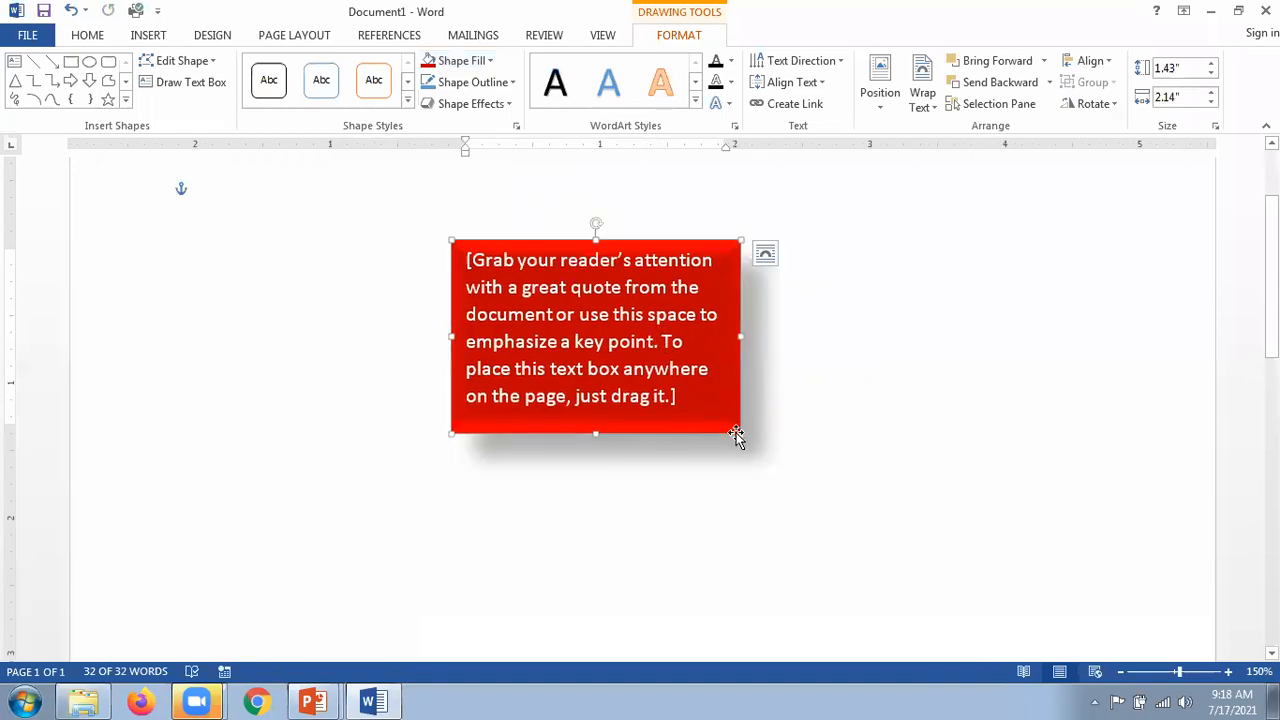
{"action": "left_click_drag", "start_coordinate": [745, 447], "coordinate": [794, 480]}
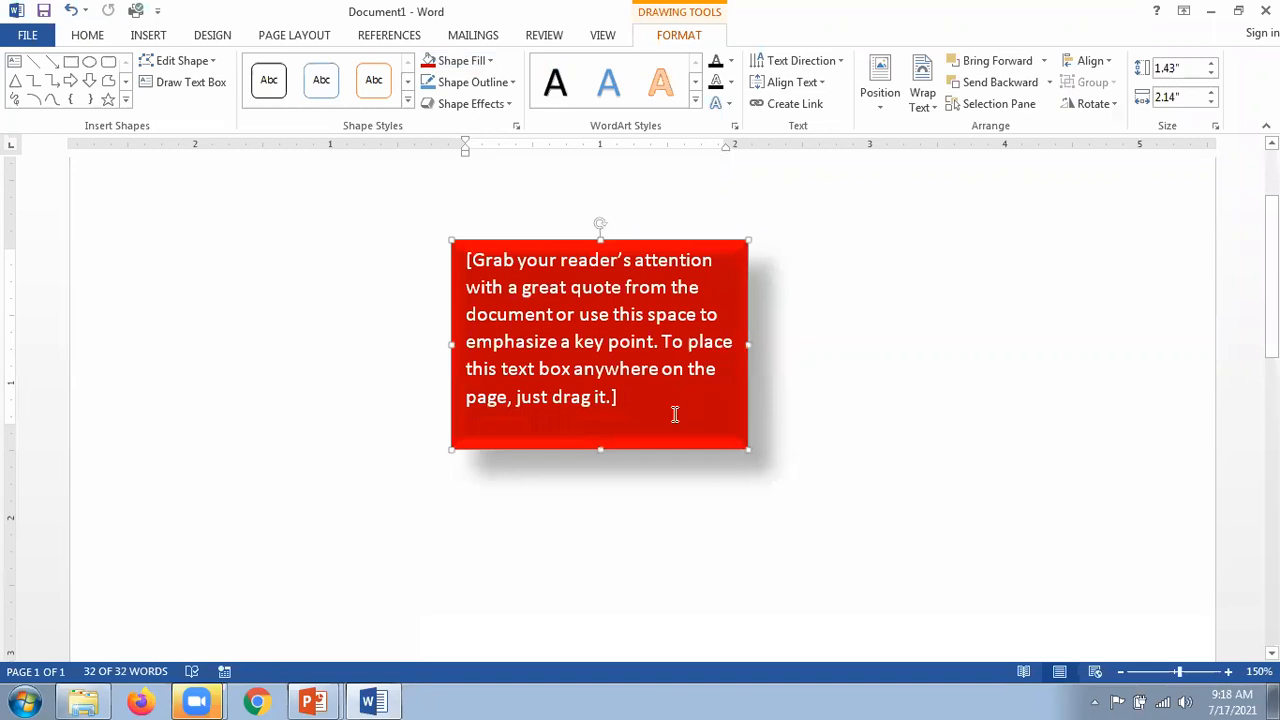
{"action": "left_click", "coordinate": [763, 370]}
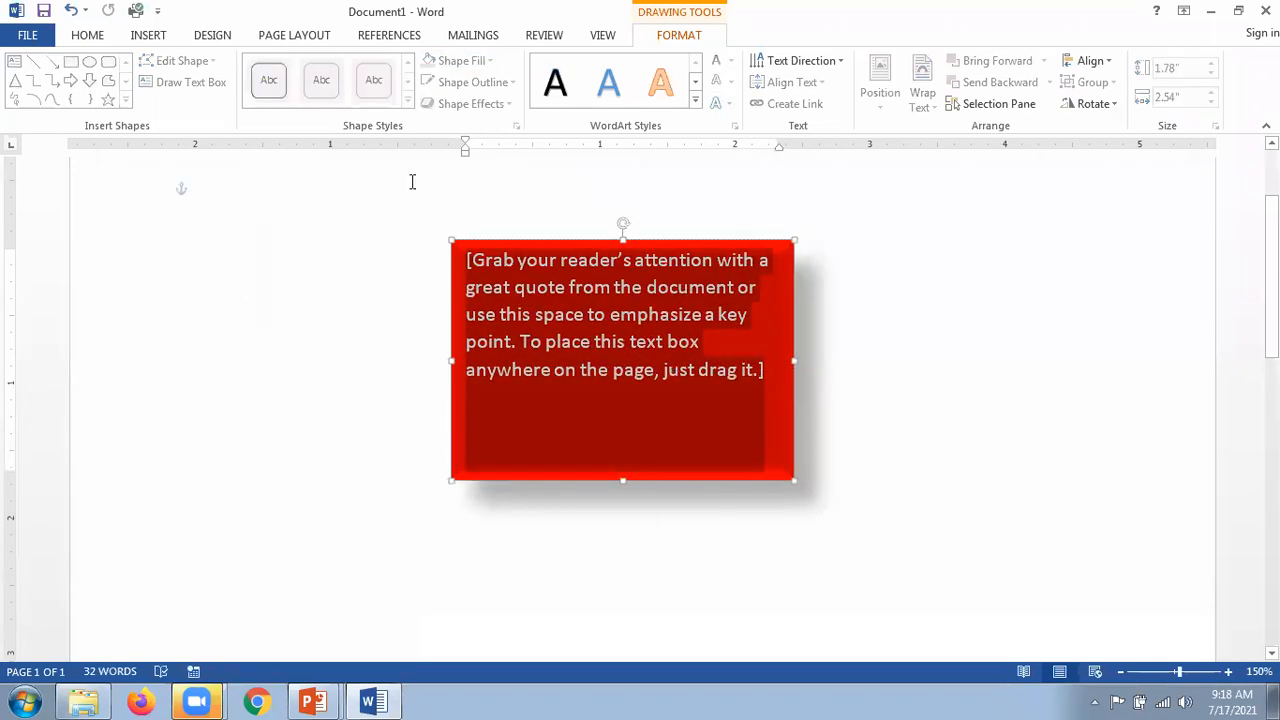
{"action": "left_click", "coordinate": [89, 36]}
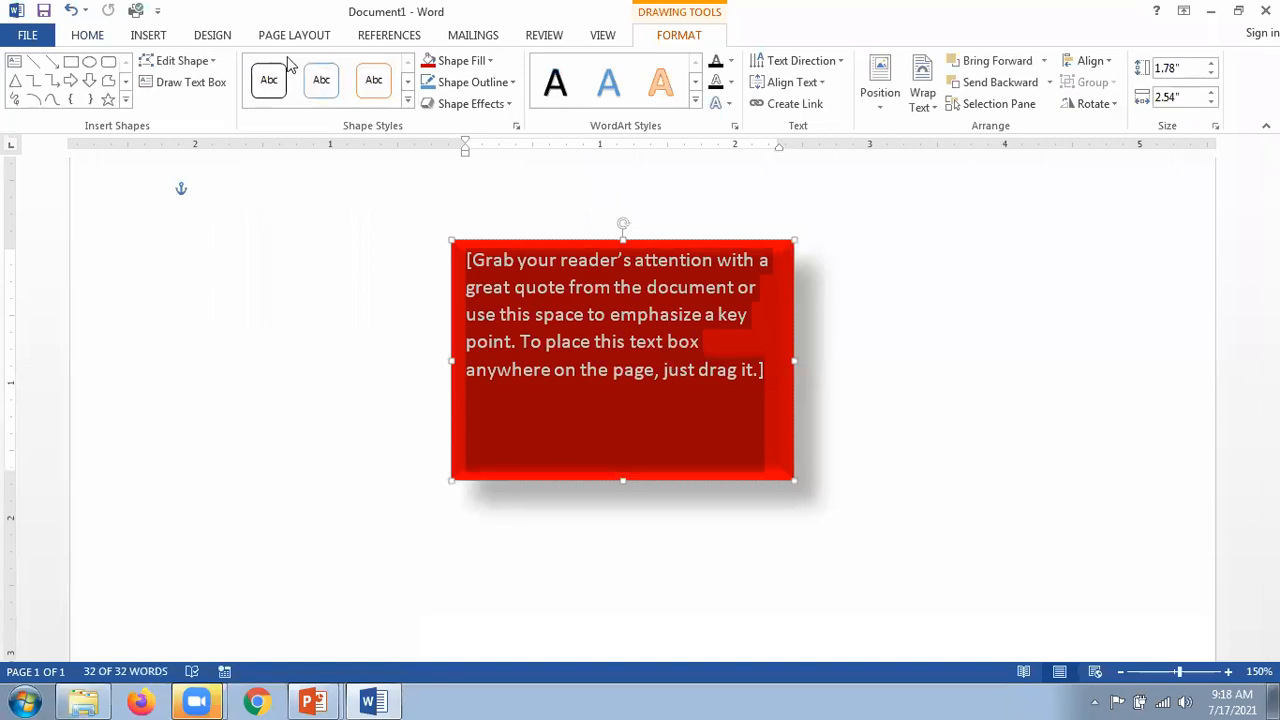
{"action": "left_click", "coordinate": [292, 70]}
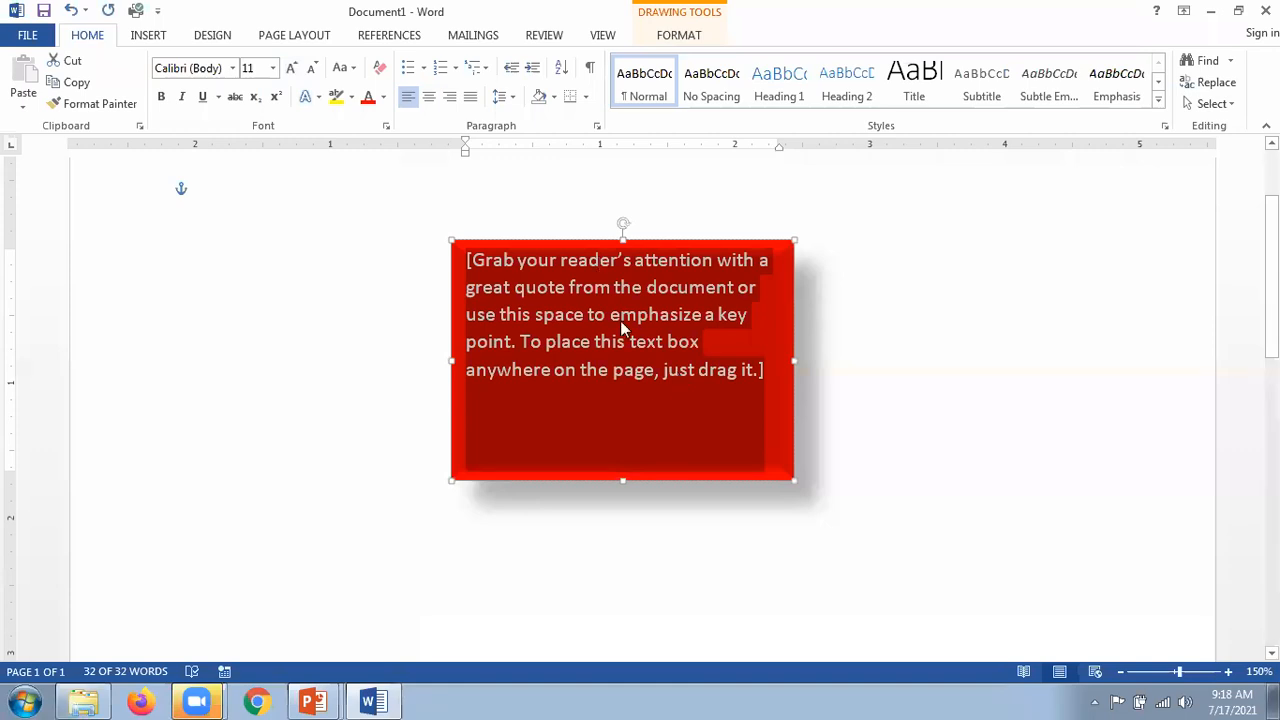
Step: Set the quote's font size to 16 pt
{"action": "left_click", "coordinate": [678, 18]}
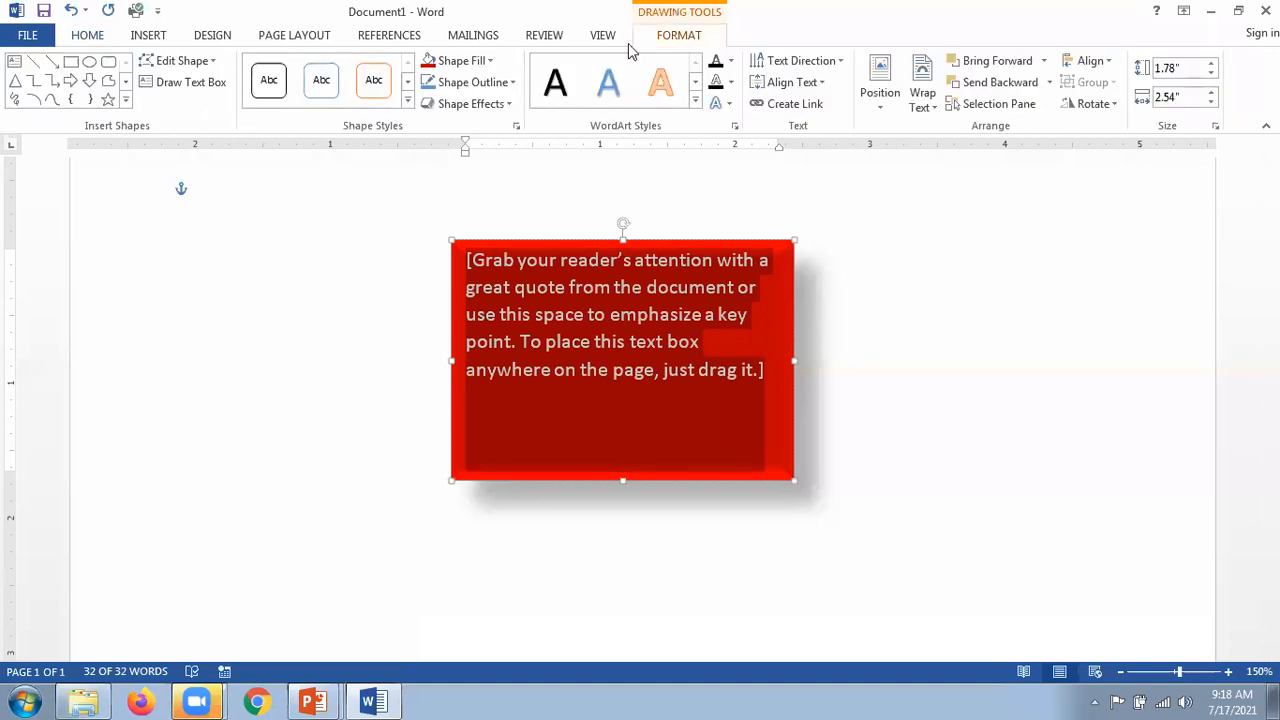
{"action": "left_click", "coordinate": [88, 36]}
{"action": "left_click", "coordinate": [262, 68]}
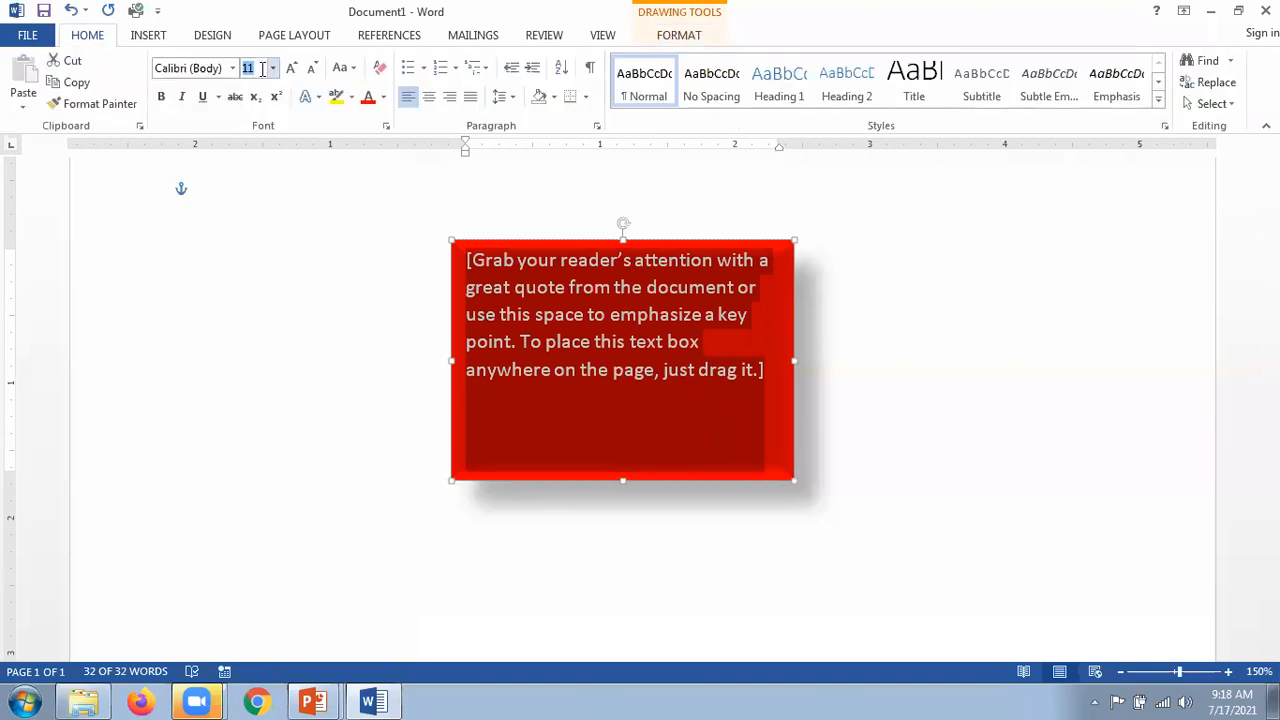
{"action": "type", "text": "16"}
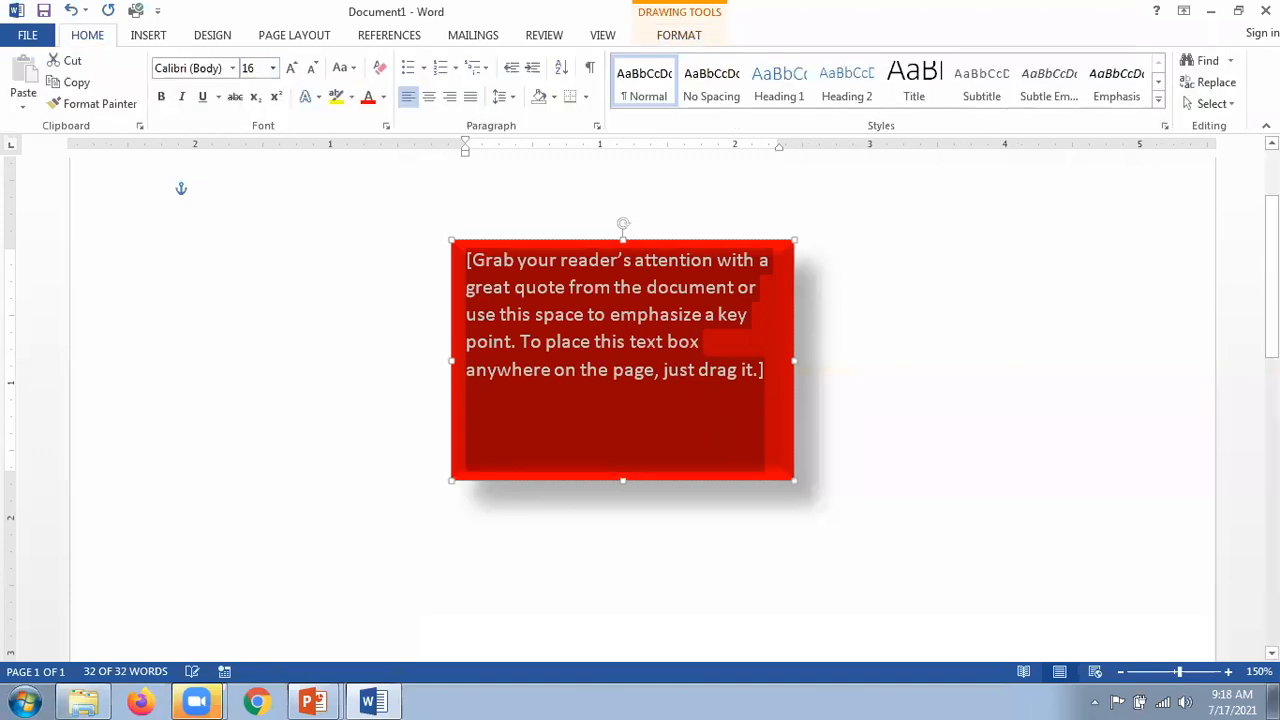
{"action": "key", "text": "Return"}
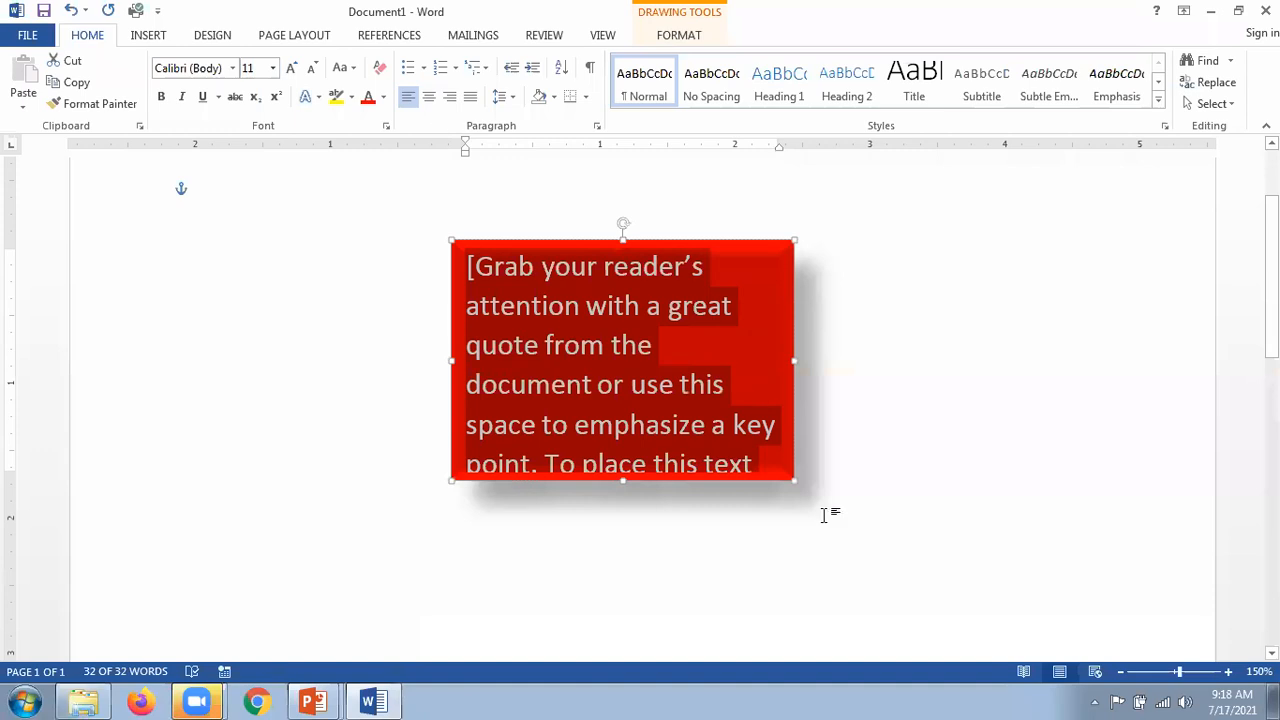
Step: Drag the box's lower-right corner outward so the larger text fits
{"action": "left_click_drag", "start_coordinate": [796, 483], "coordinate": [838, 510]}
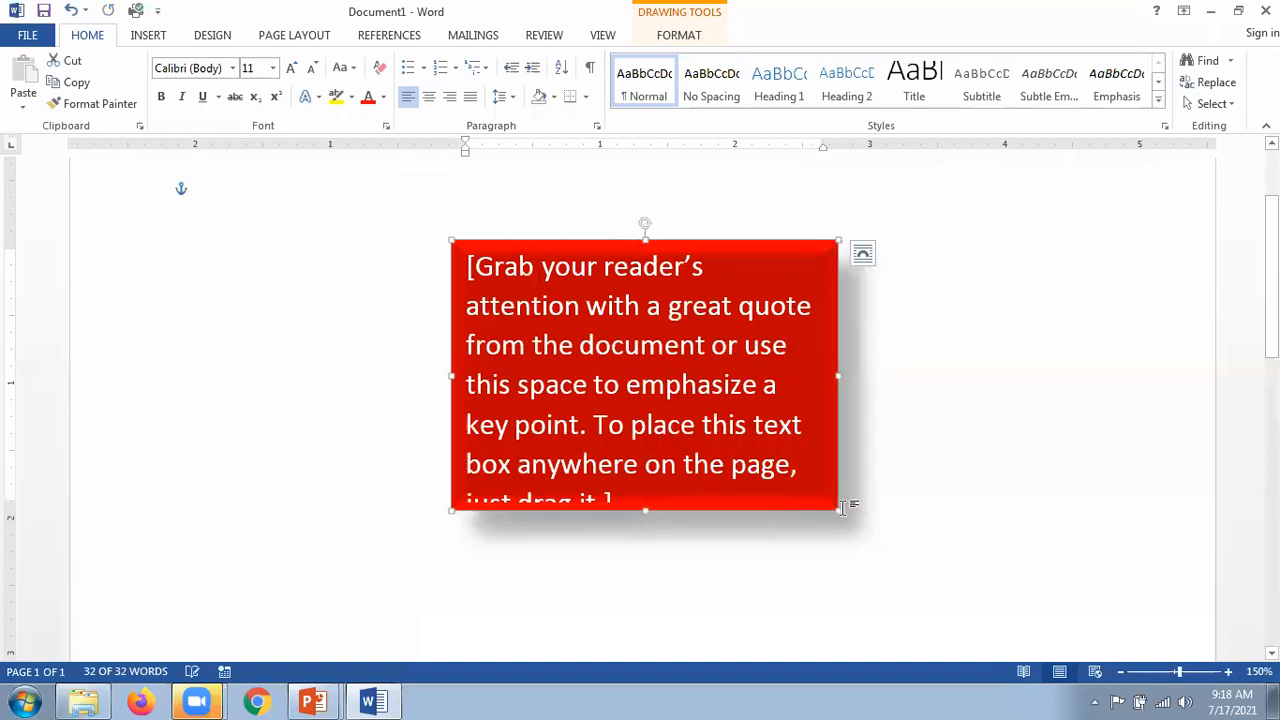
{"action": "left_click_drag", "start_coordinate": [839, 511], "coordinate": [860, 560]}
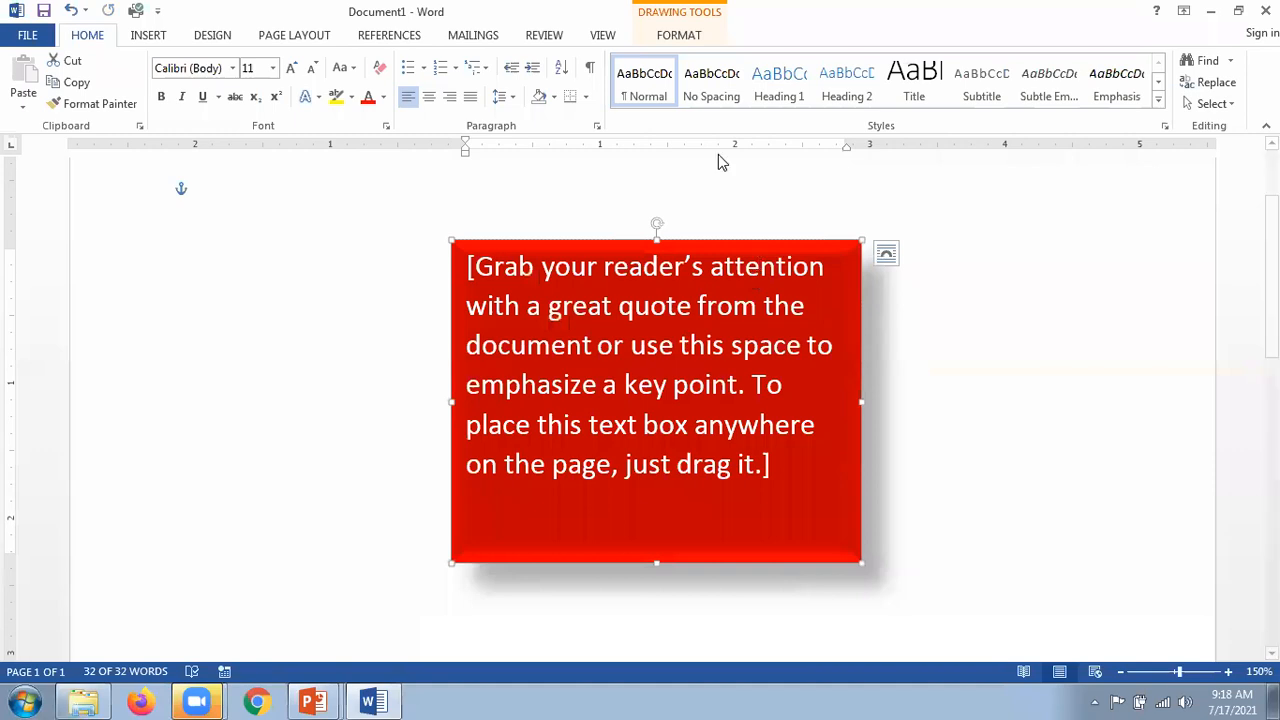
{"action": "left_click", "coordinate": [680, 36]}
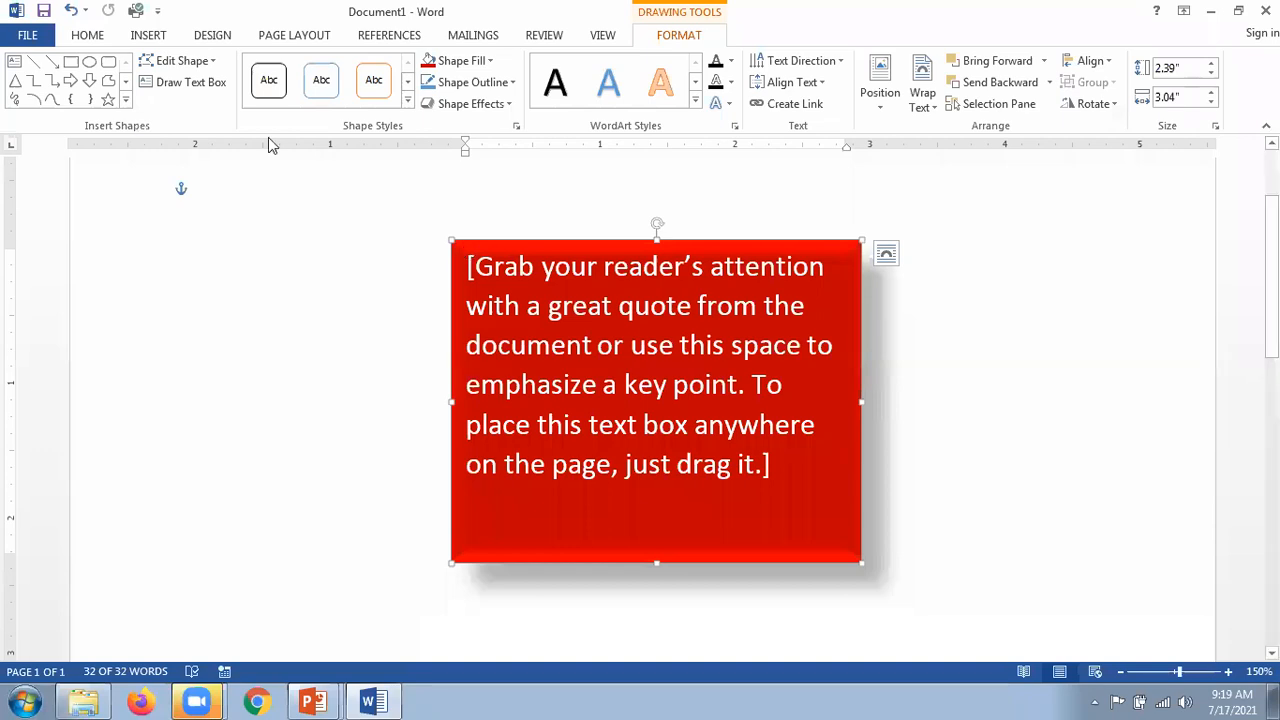
Step: Change the text box to a concave-cornered plaque shape, then to a teardrop
{"action": "left_click", "coordinate": [213, 61]}
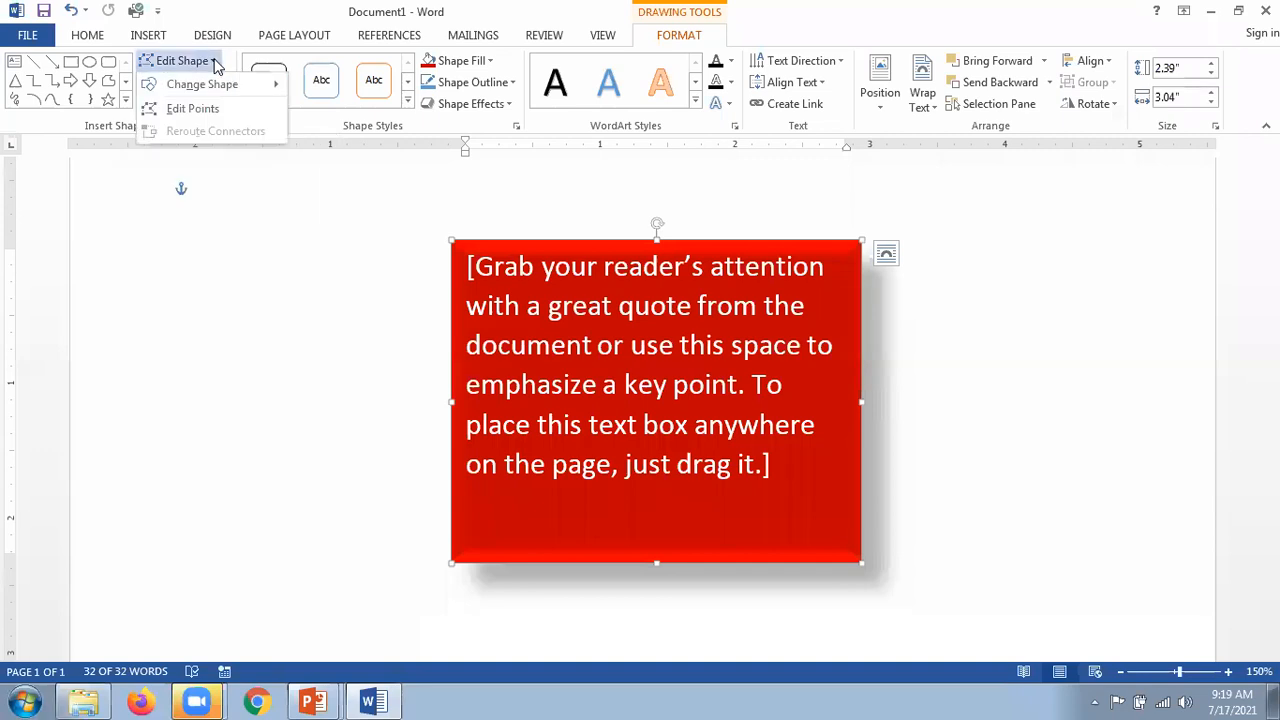
{"action": "mouse_move", "coordinate": [181, 87]}
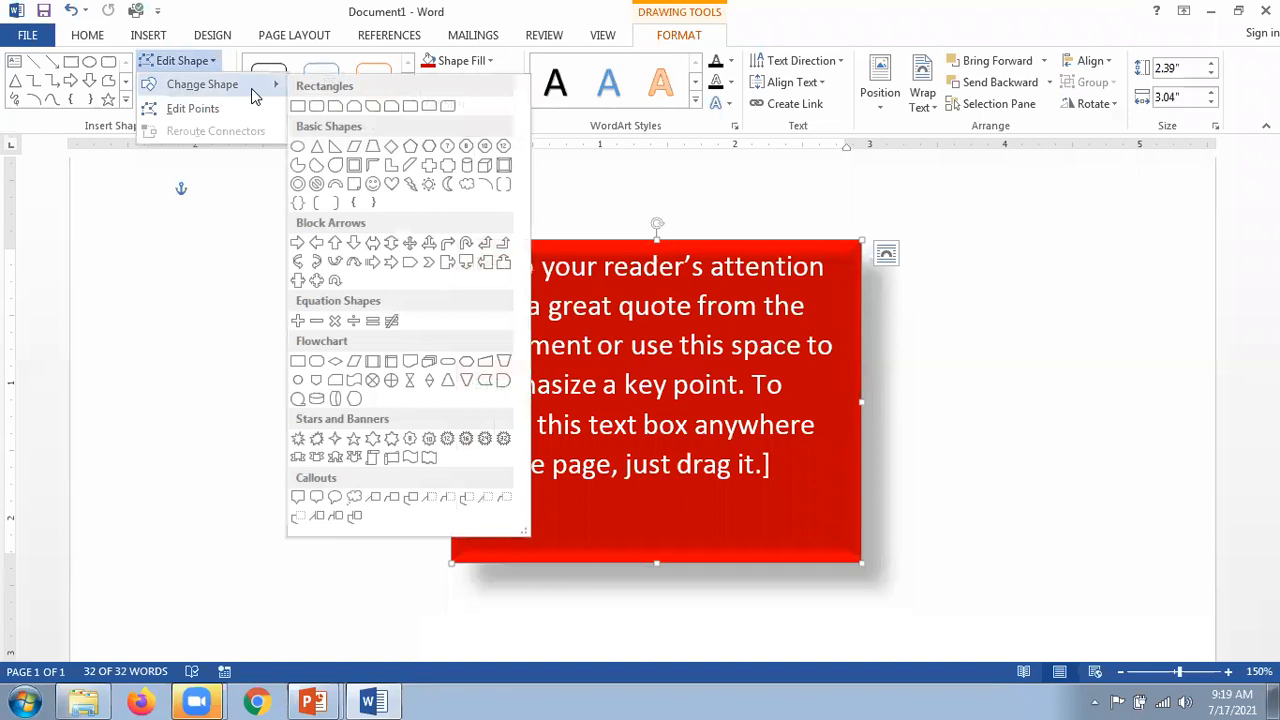
{"action": "left_click", "coordinate": [447, 167]}
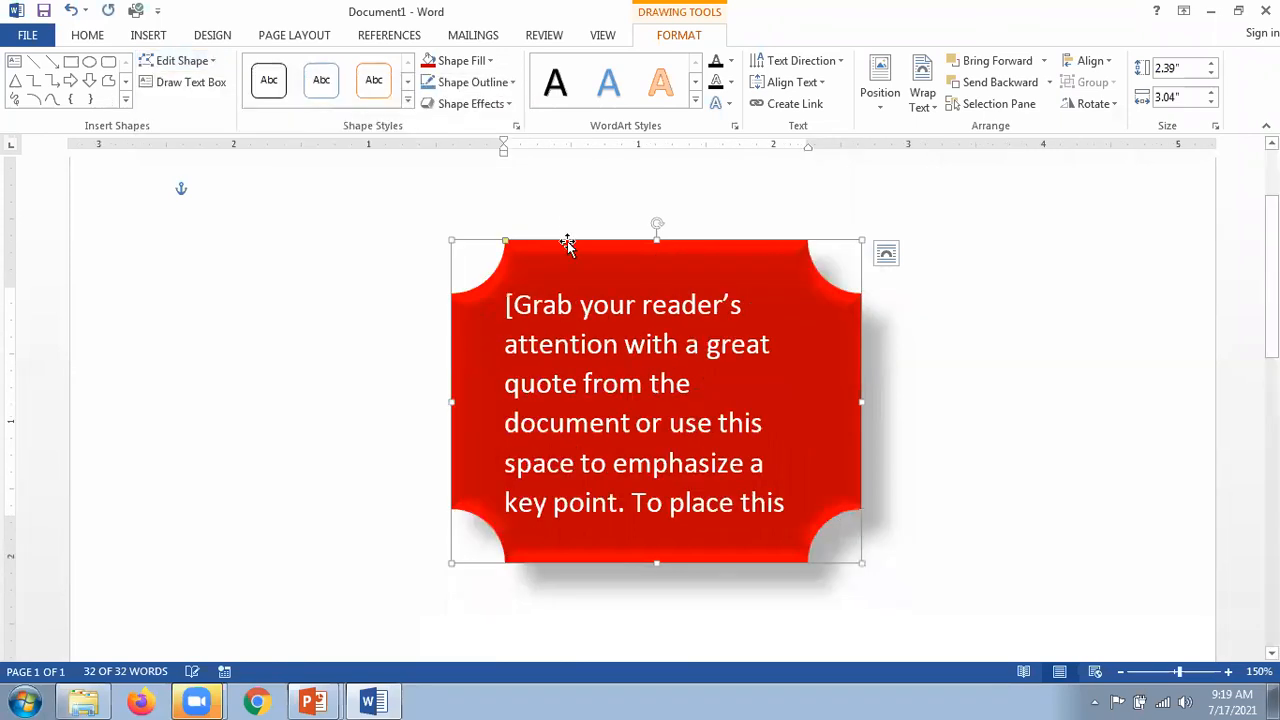
{"action": "left_click", "coordinate": [200, 61]}
{"action": "mouse_move", "coordinate": [256, 86]}
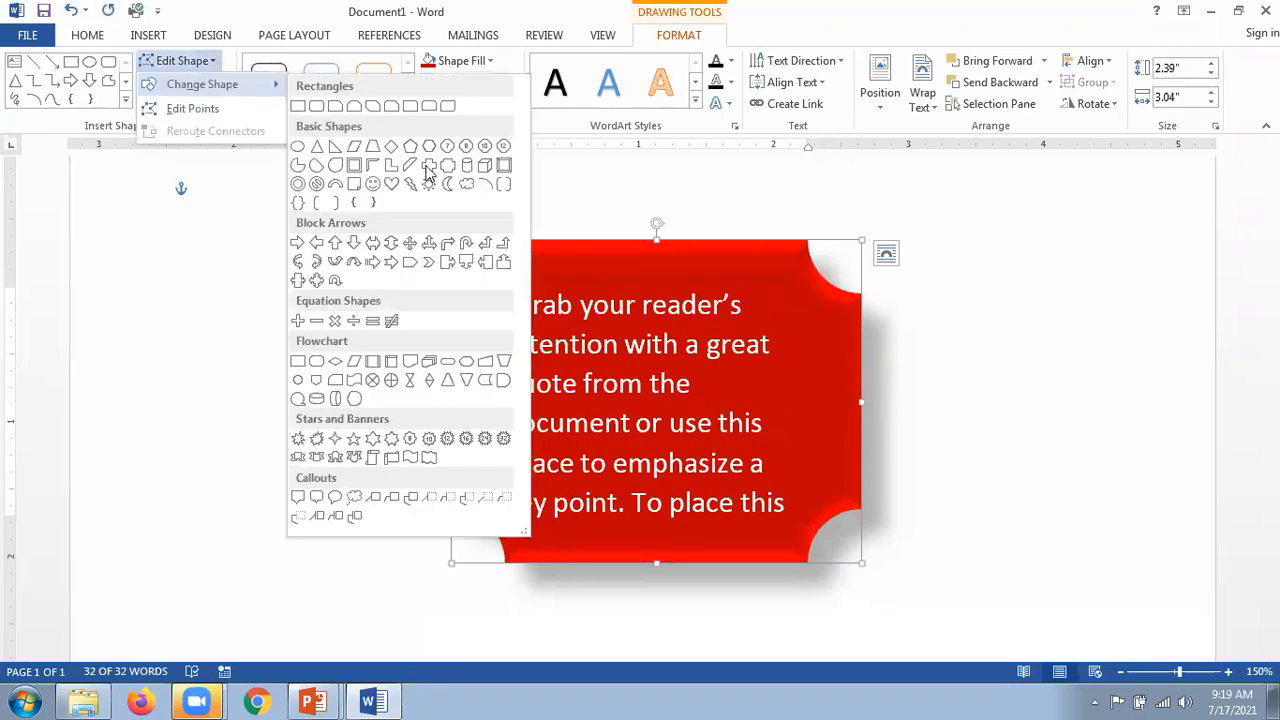
{"action": "left_click", "coordinate": [335, 167]}
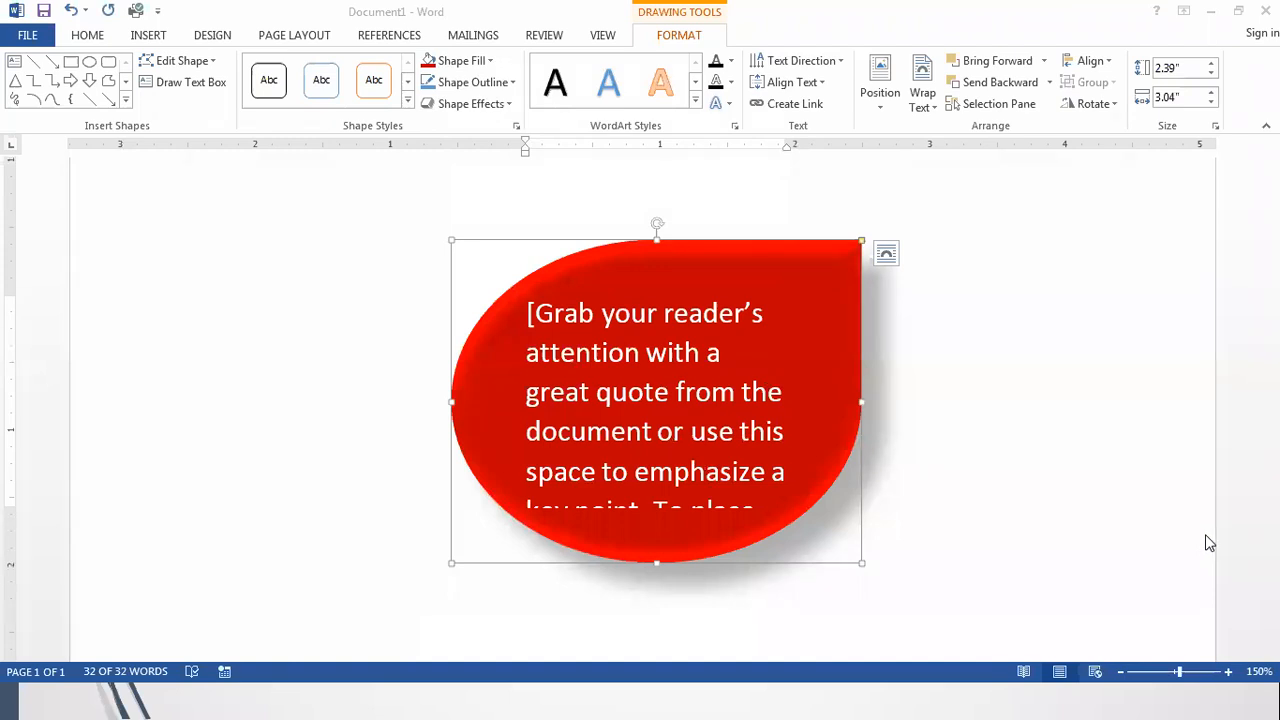
Step: Switch the shape to a cloud, then settle on a rounded rectangle
{"action": "left_click", "coordinate": [212, 64]}
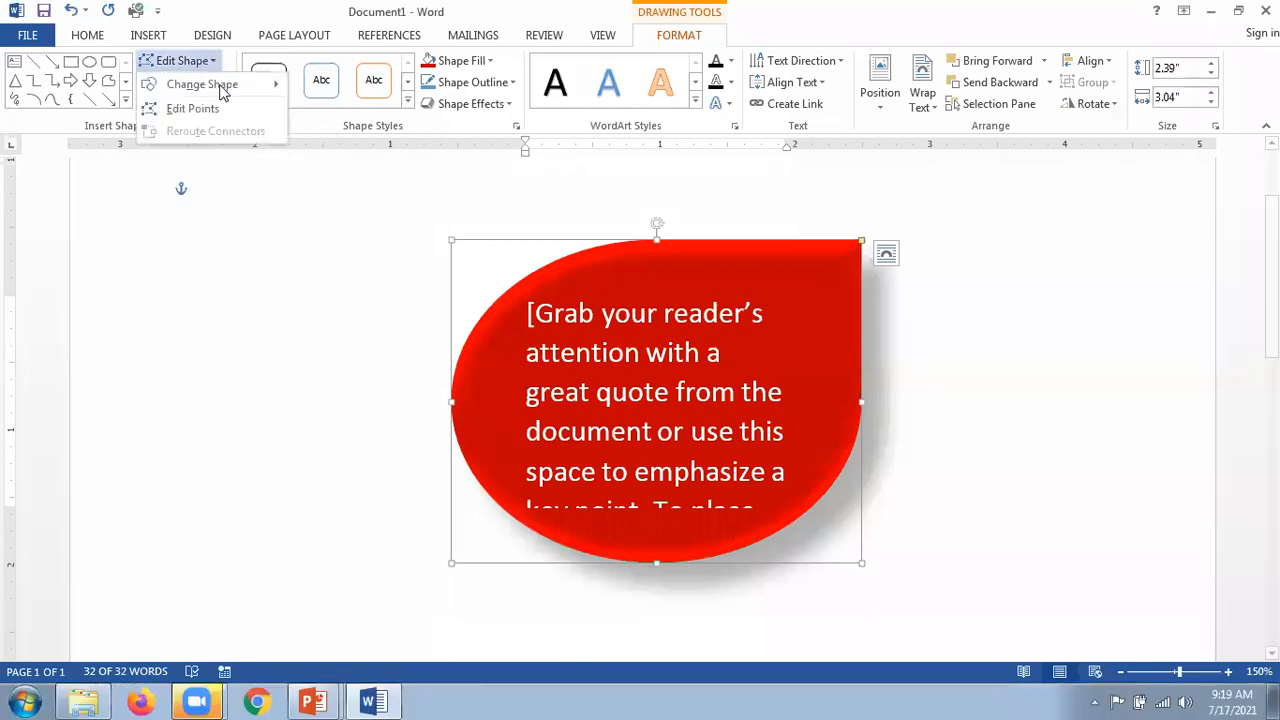
{"action": "mouse_move", "coordinate": [240, 86]}
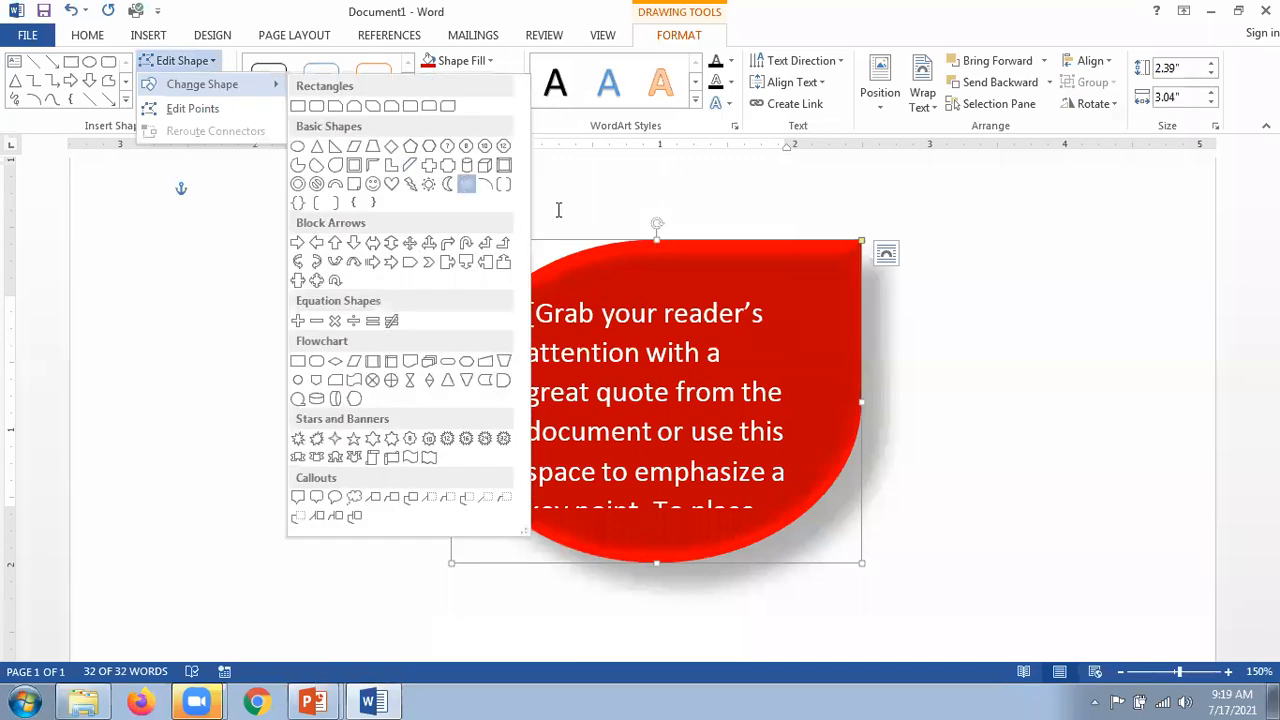
{"action": "left_click", "coordinate": [466, 184]}
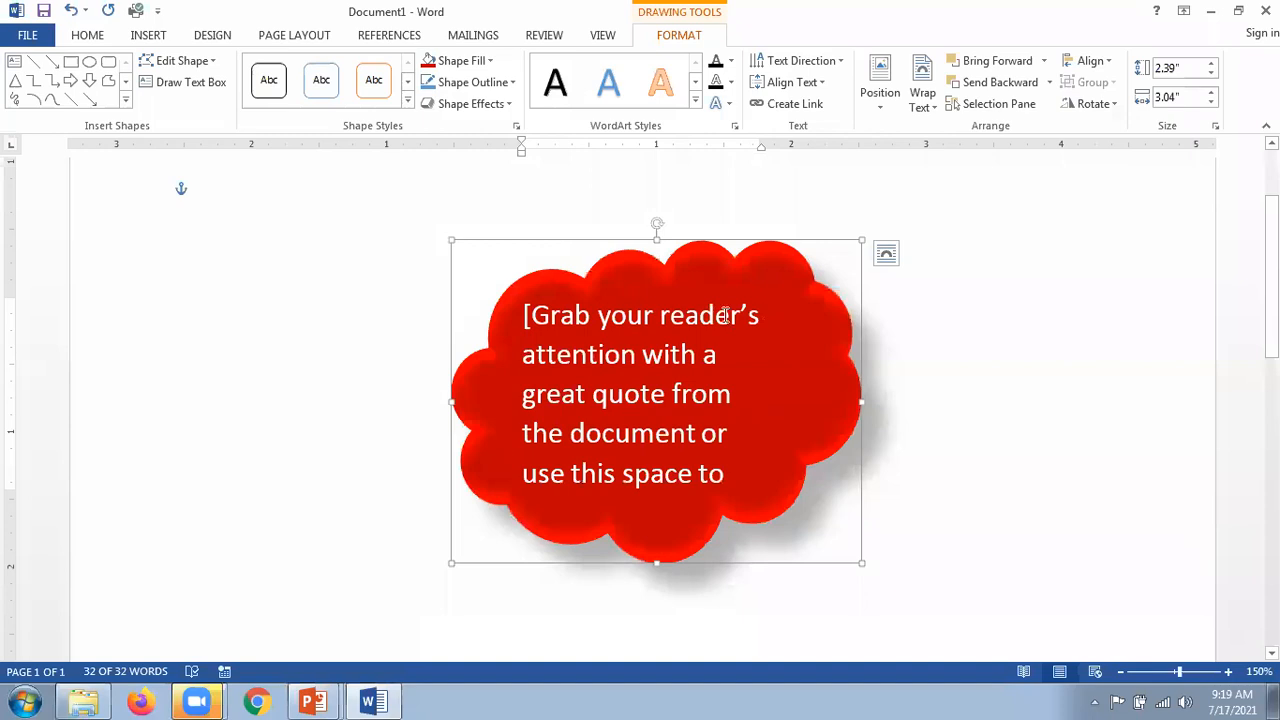
{"action": "left_click", "coordinate": [213, 65]}
{"action": "mouse_move", "coordinate": [220, 88]}
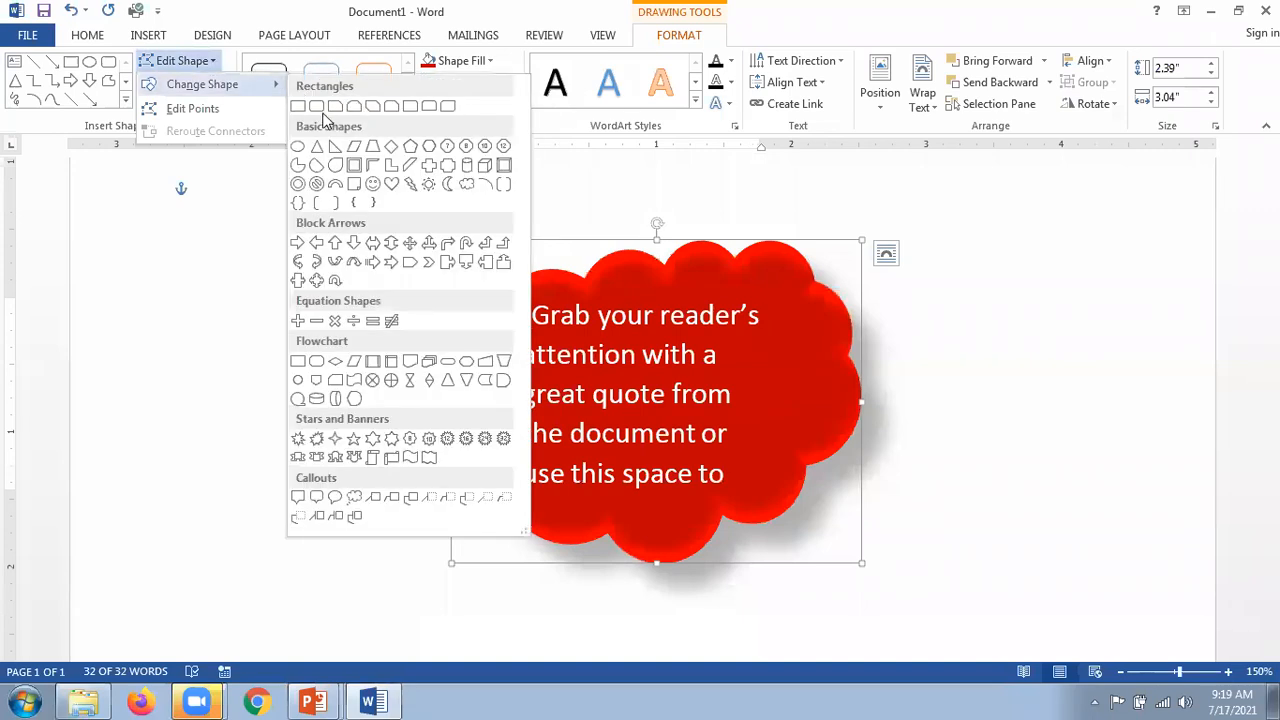
{"action": "left_click", "coordinate": [316, 108]}
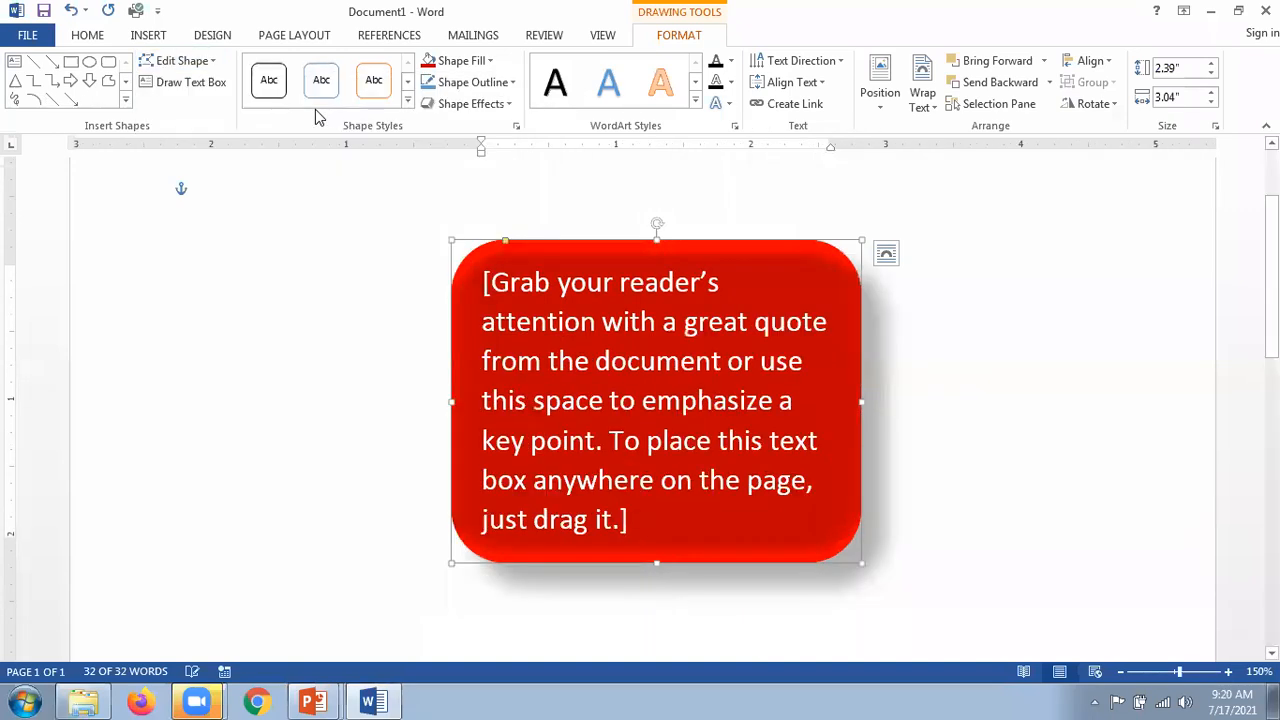
{"action": "left_click", "coordinate": [216, 64]}
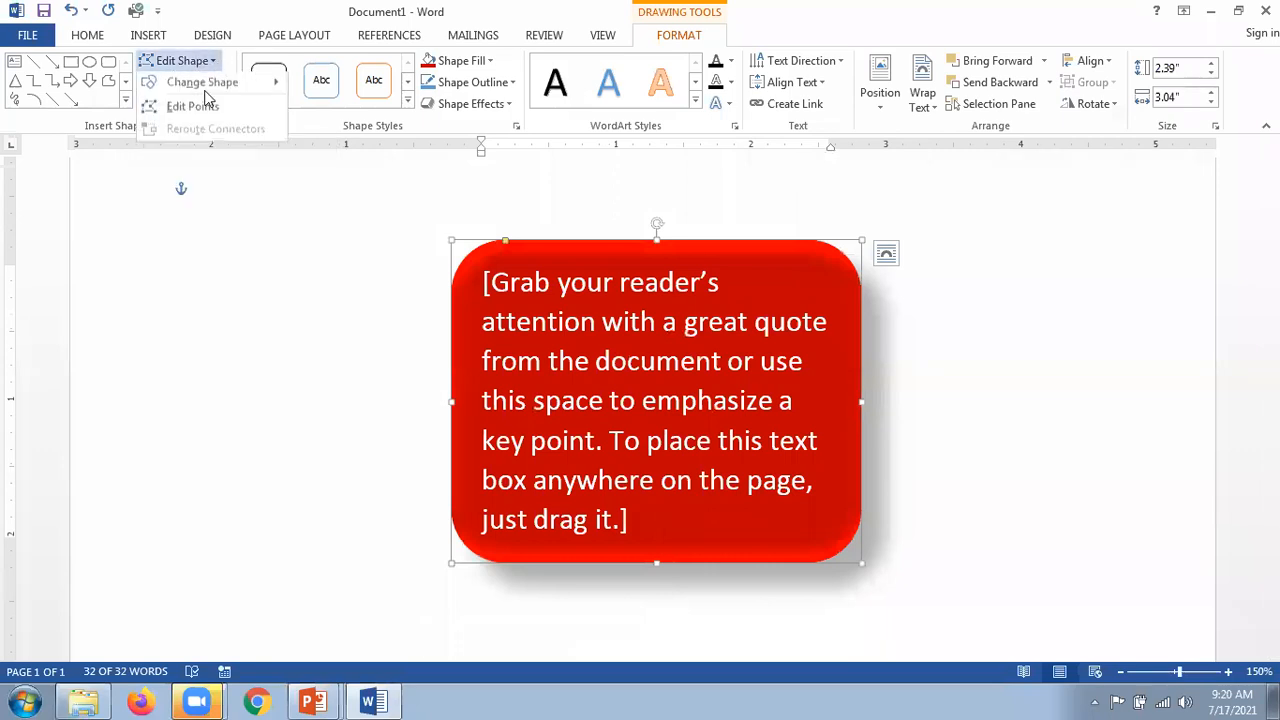
{"action": "mouse_move", "coordinate": [204, 89]}
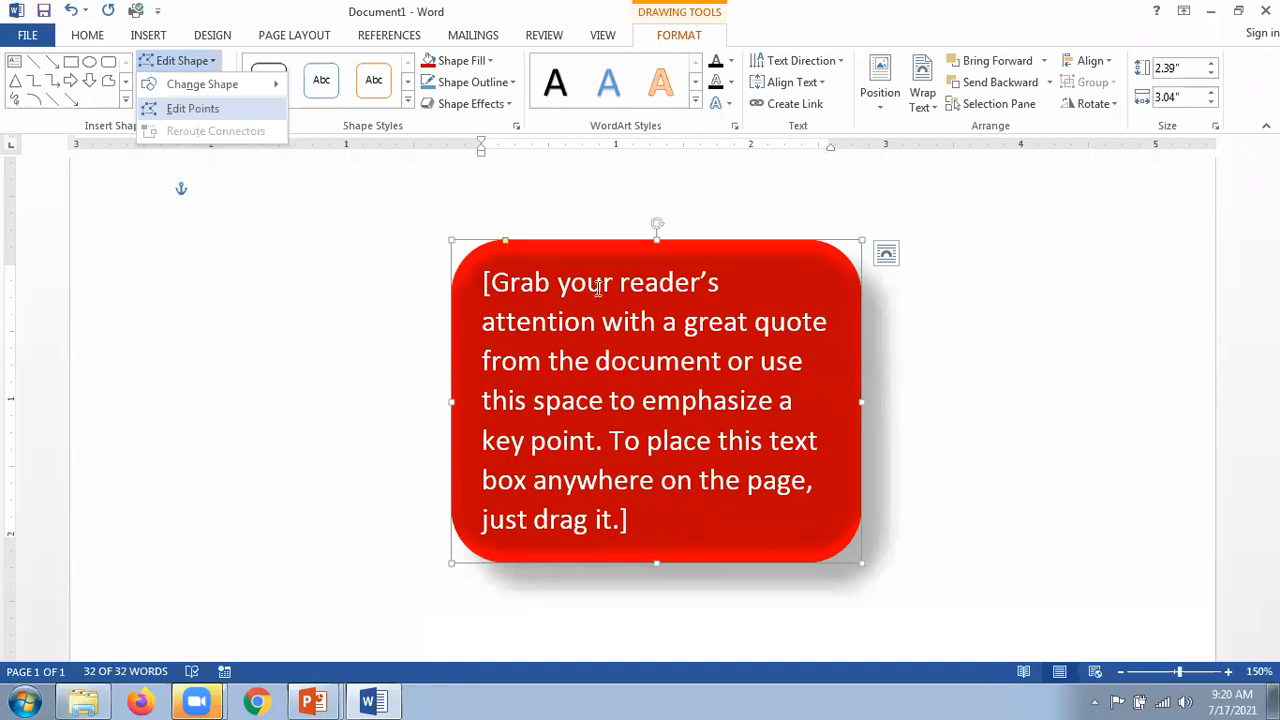
Step: Turn on Edit Points, curve the top edge, and pull the right side outward
{"action": "left_click", "coordinate": [192, 110]}
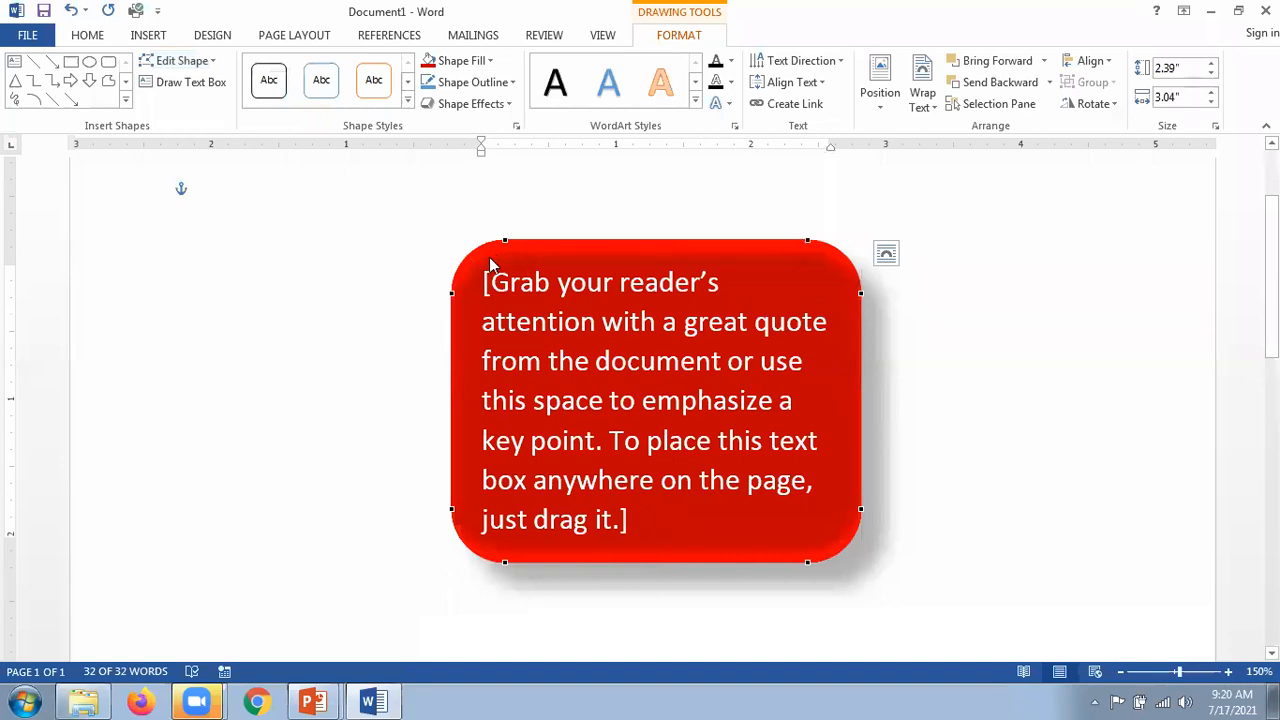
{"action": "left_click_drag", "start_coordinate": [508, 243], "coordinate": [720, 367]}
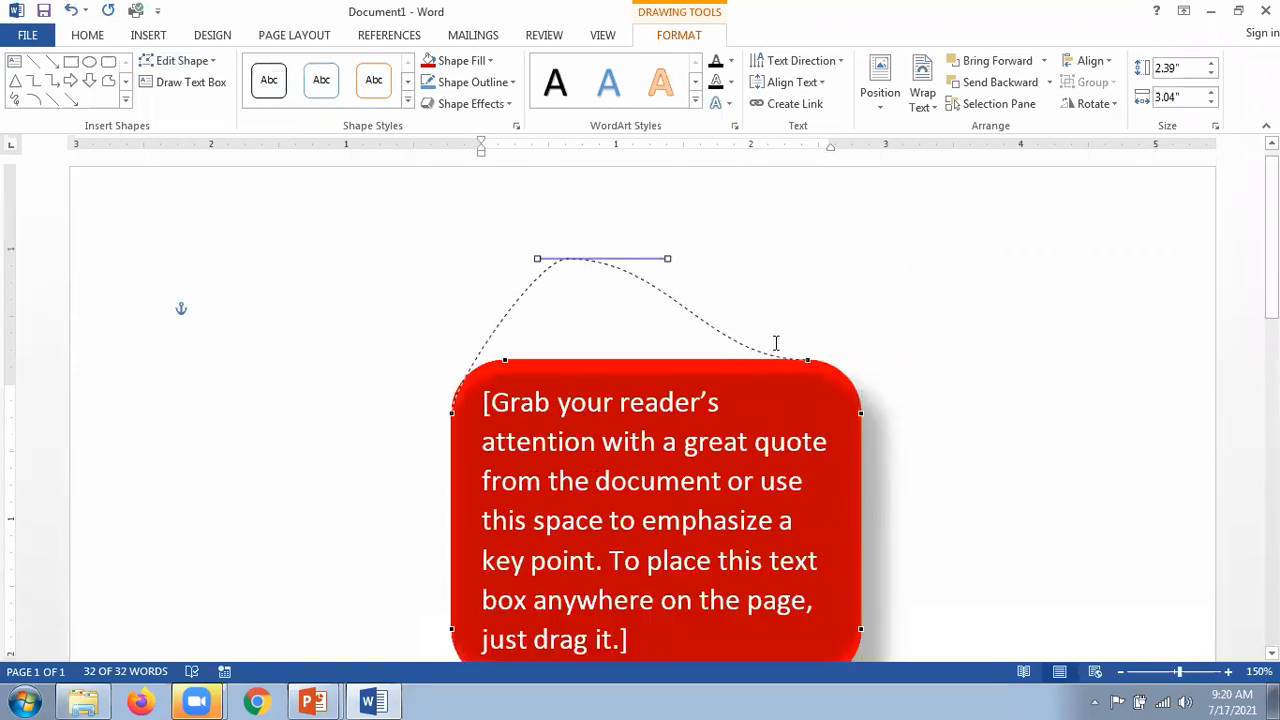
{"action": "key", "text": "ctrl+z"}
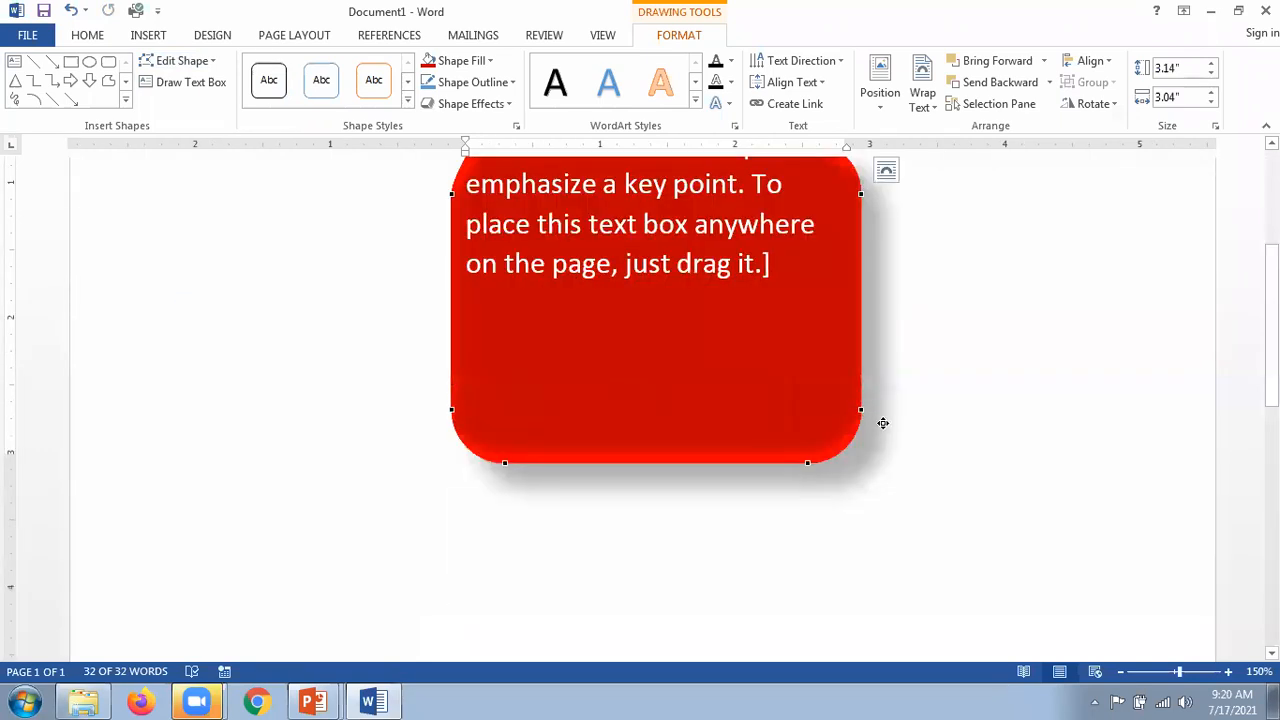
{"action": "key", "text": "ctrl+y"}
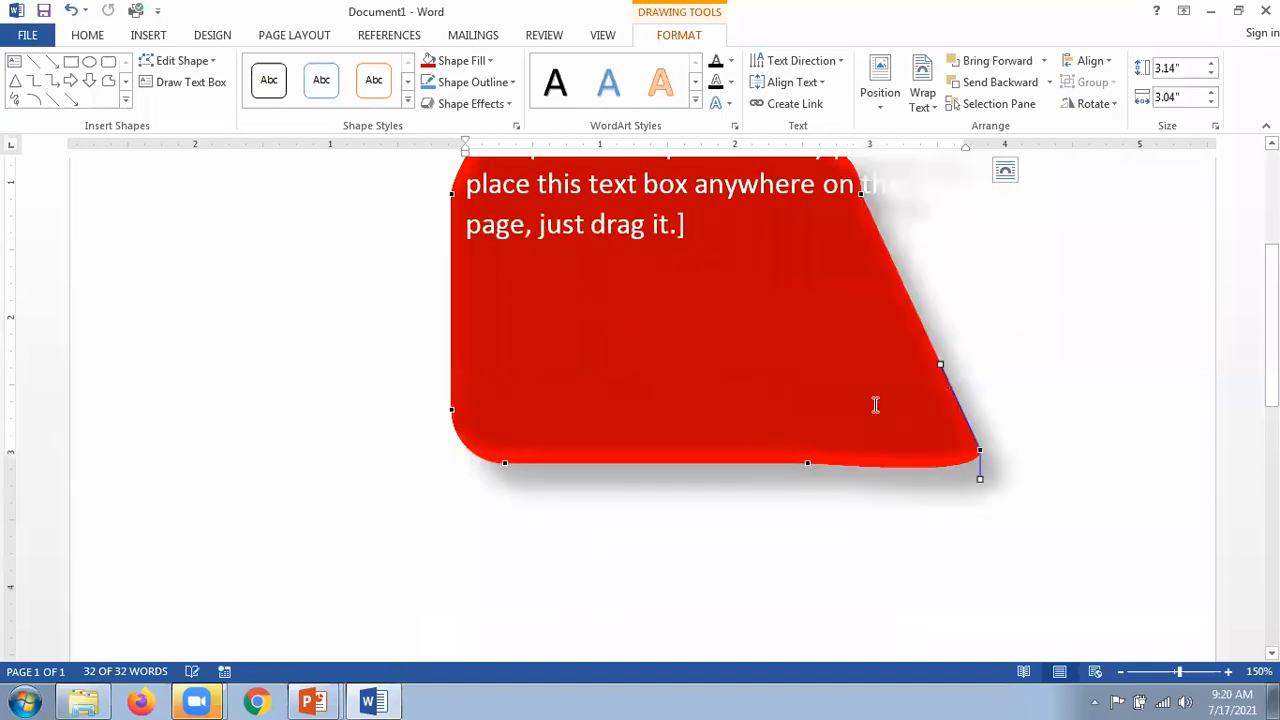
{"action": "key", "text": "ctrl+y"}
{"action": "left_click_drag", "start_coordinate": [862, 397], "coordinate": [964, 258]}
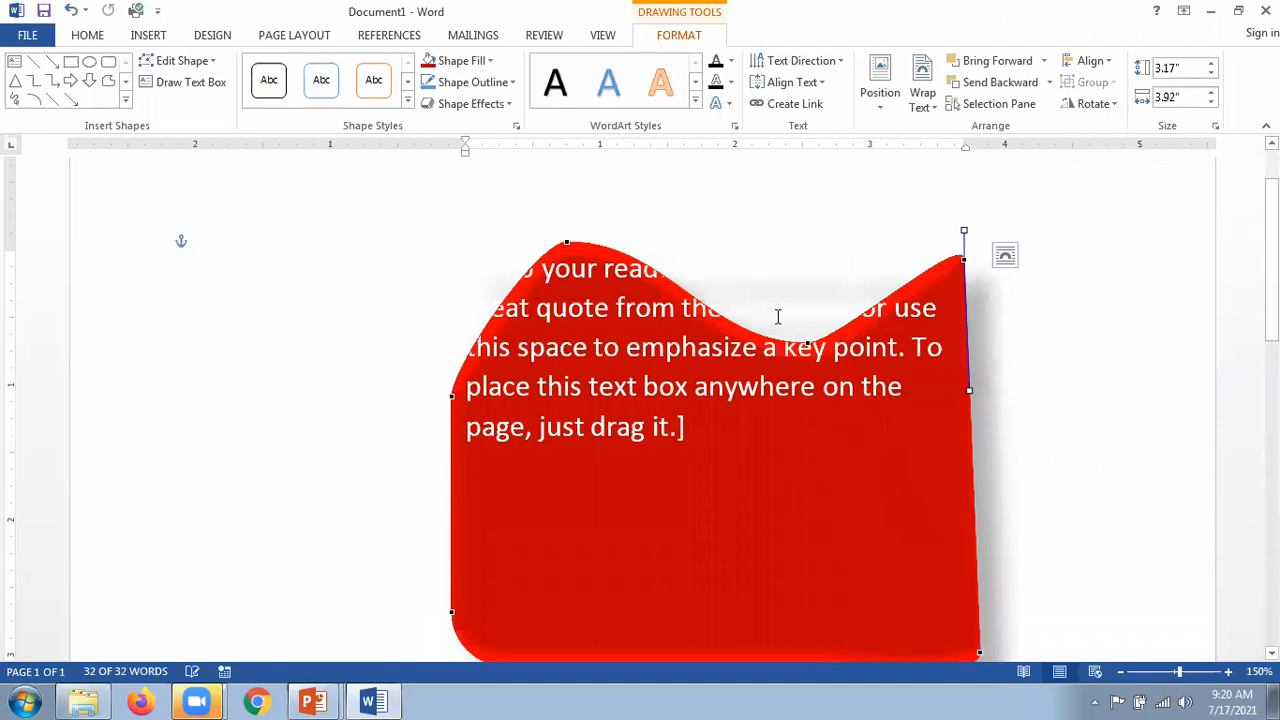
{"action": "left_click_drag", "start_coordinate": [720, 240], "coordinate": [753, 277]}
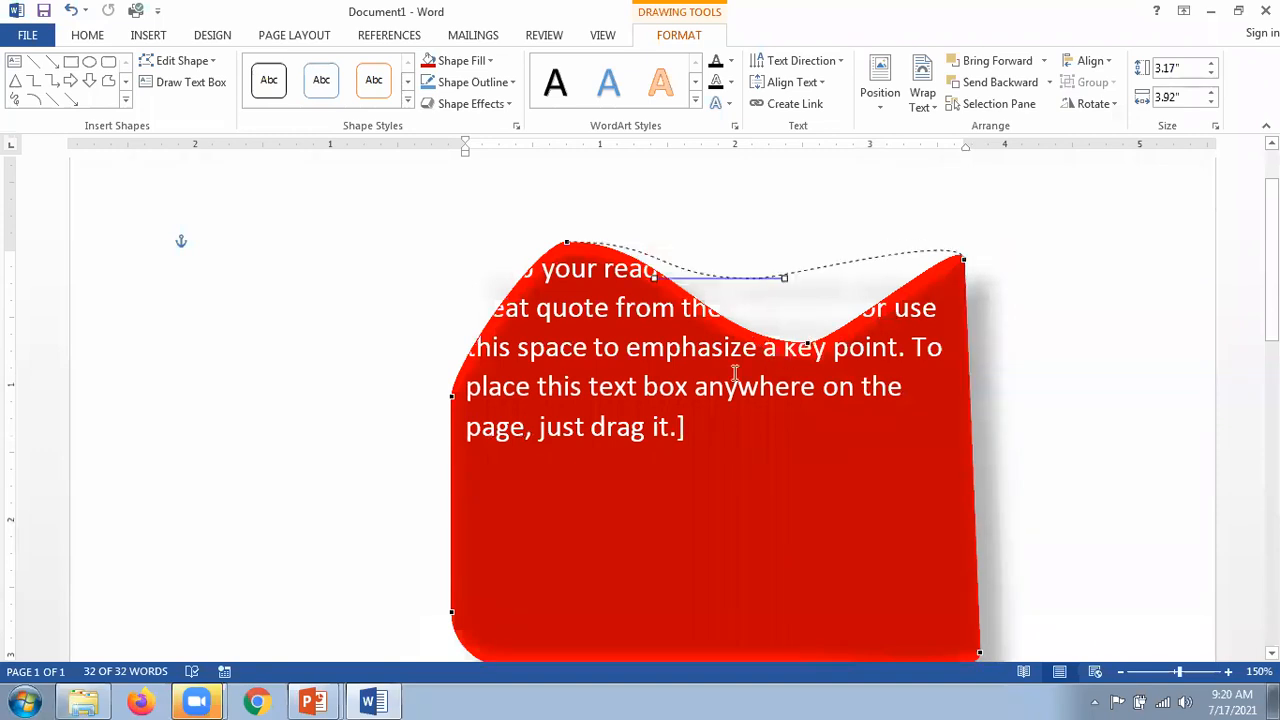
Step: Drag bottom points up into a deep notch, then delete the reshaped text box
{"action": "scroll", "coordinate": [555, 373], "scroll_direction": "down", "scroll_amount": 3}
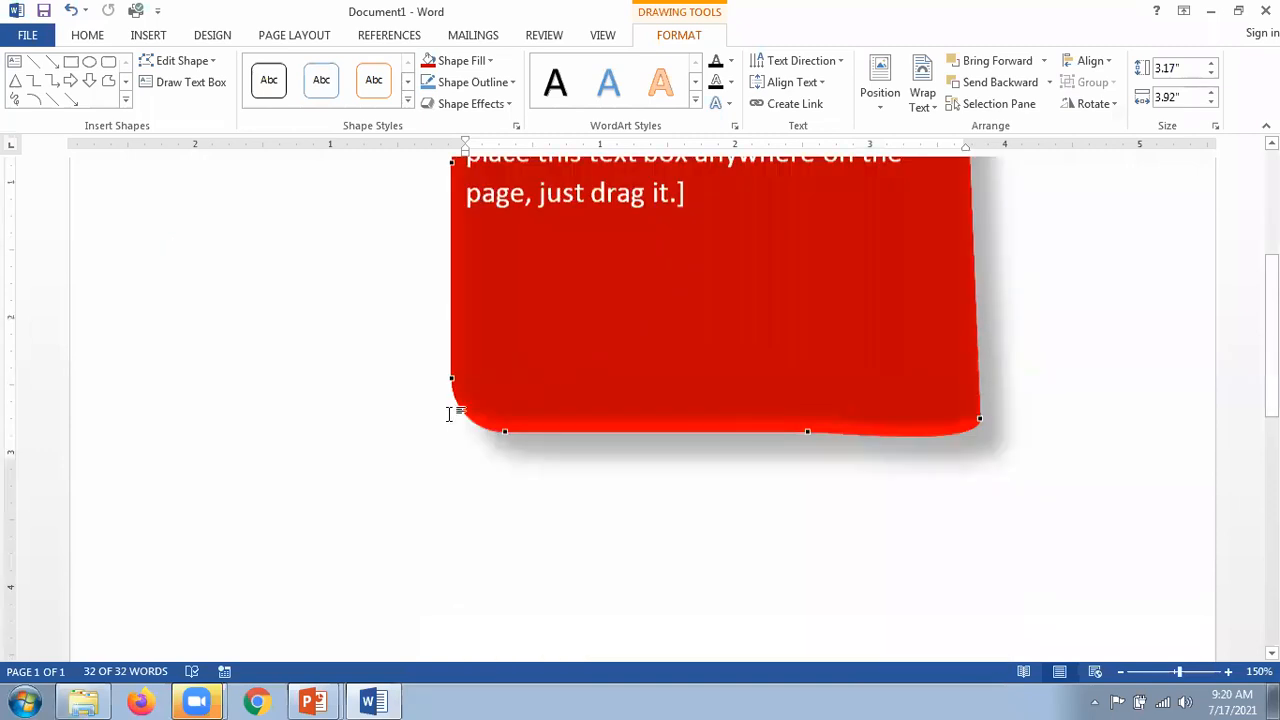
{"action": "scroll", "coordinate": [449, 414], "scroll_direction": "up", "scroll_amount": 1}
{"action": "left_click_drag", "start_coordinate": [451, 411], "coordinate": [663, 311]}
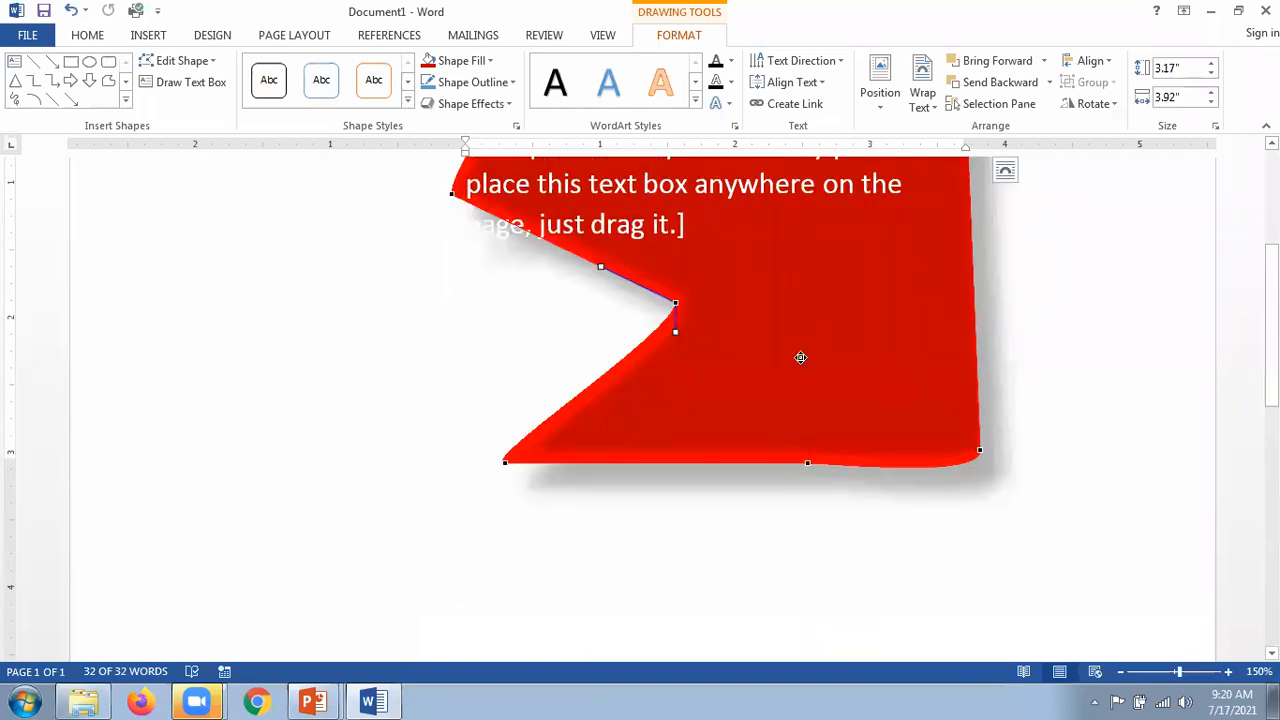
{"action": "left_click_drag", "start_coordinate": [800, 357], "coordinate": [796, 290]}
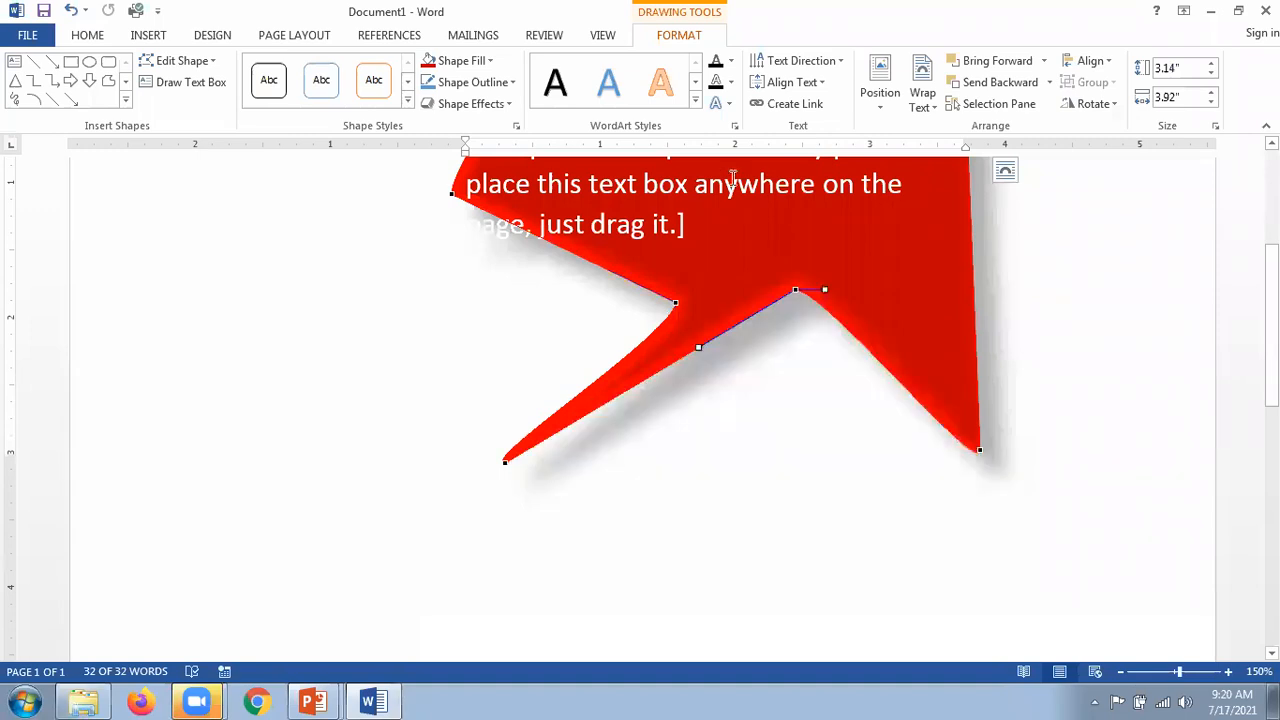
{"action": "scroll", "coordinate": [822, 328], "scroll_direction": "up", "scroll_amount": 3}
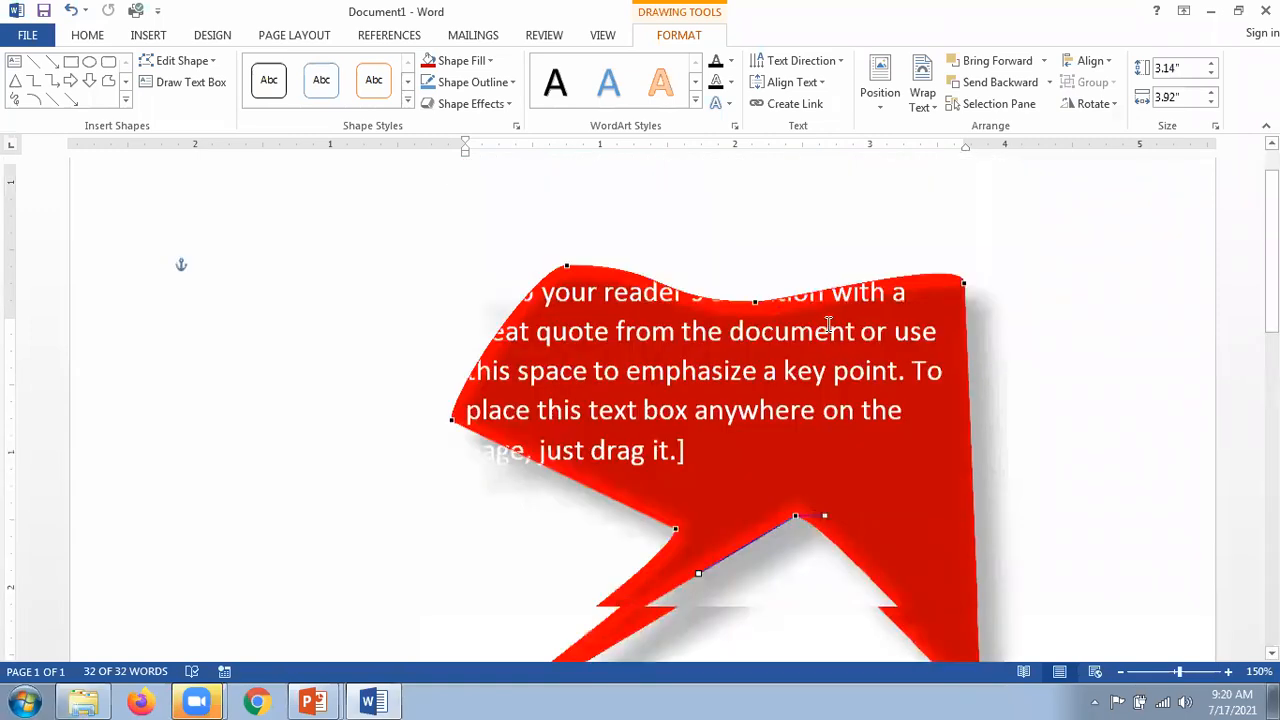
{"action": "scroll", "coordinate": [828, 323], "scroll_direction": "down", "scroll_amount": 1}
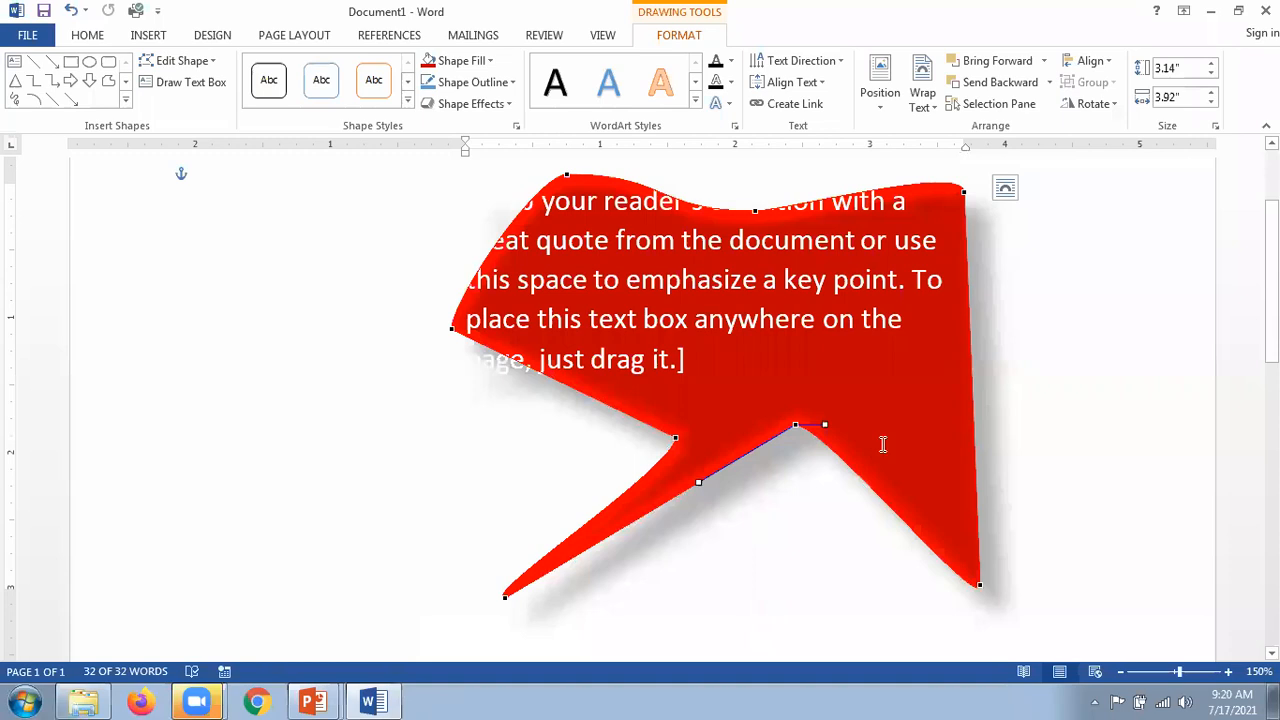
{"action": "left_click", "coordinate": [808, 698]}
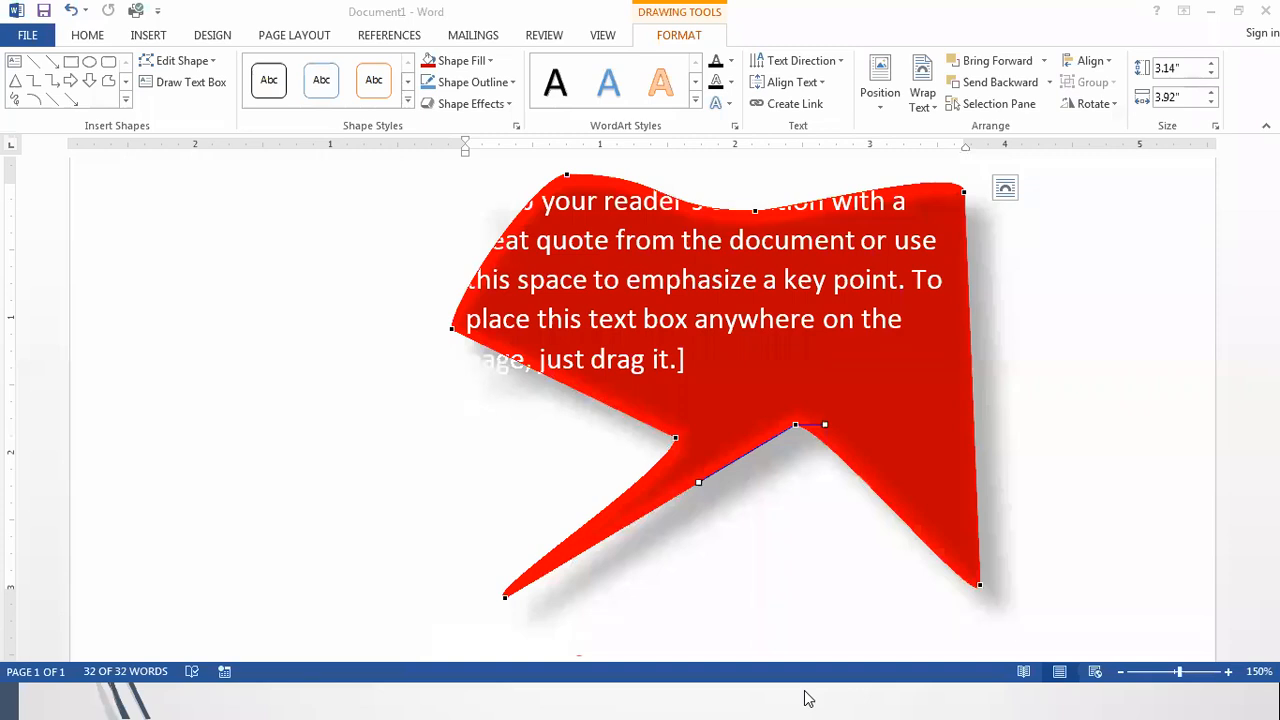
{"action": "left_click", "coordinate": [780, 213]}
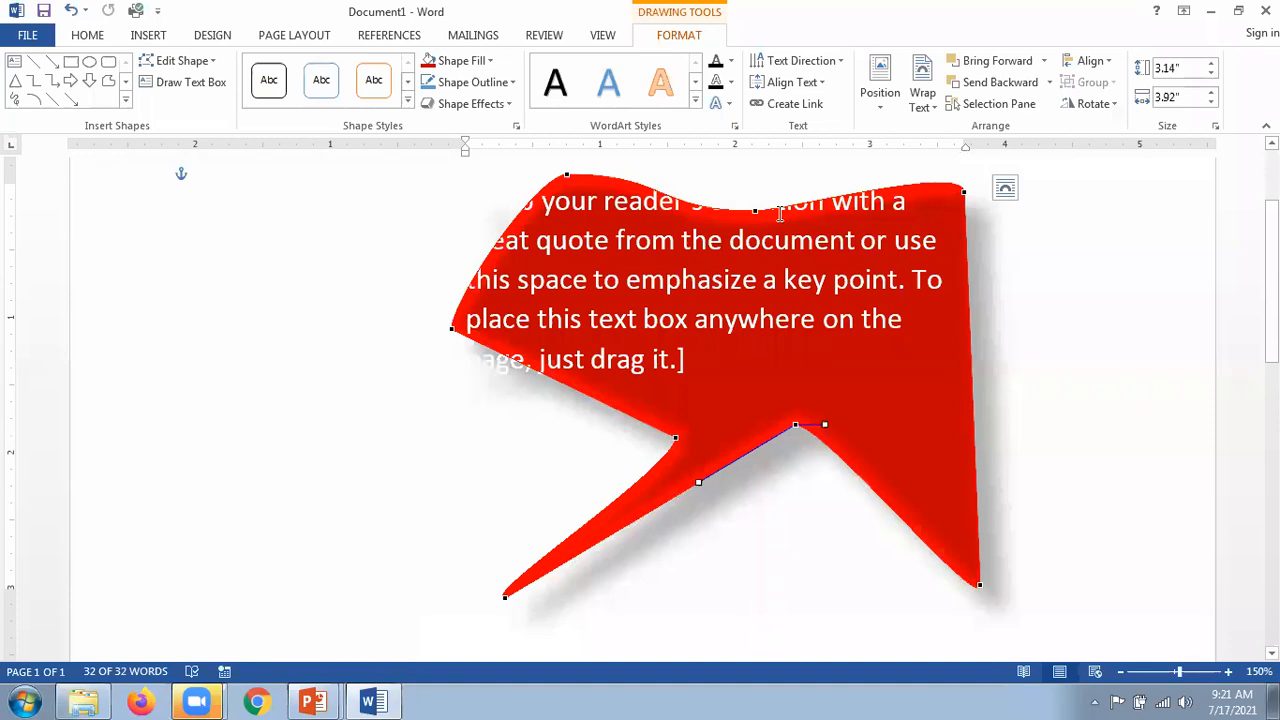
{"action": "key", "text": "Delete"}
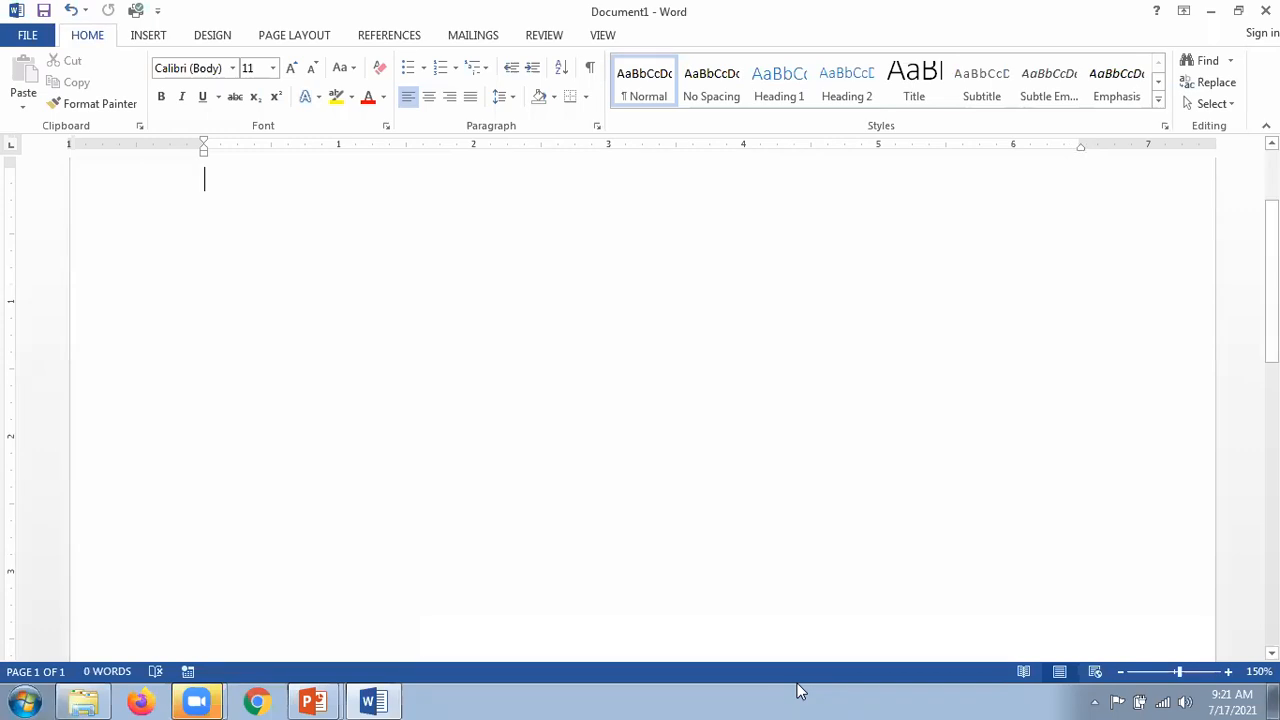
Step: Return to the PowerPoint slide show and advance to the next slide
{"action": "key", "text": "alt+Tab"}
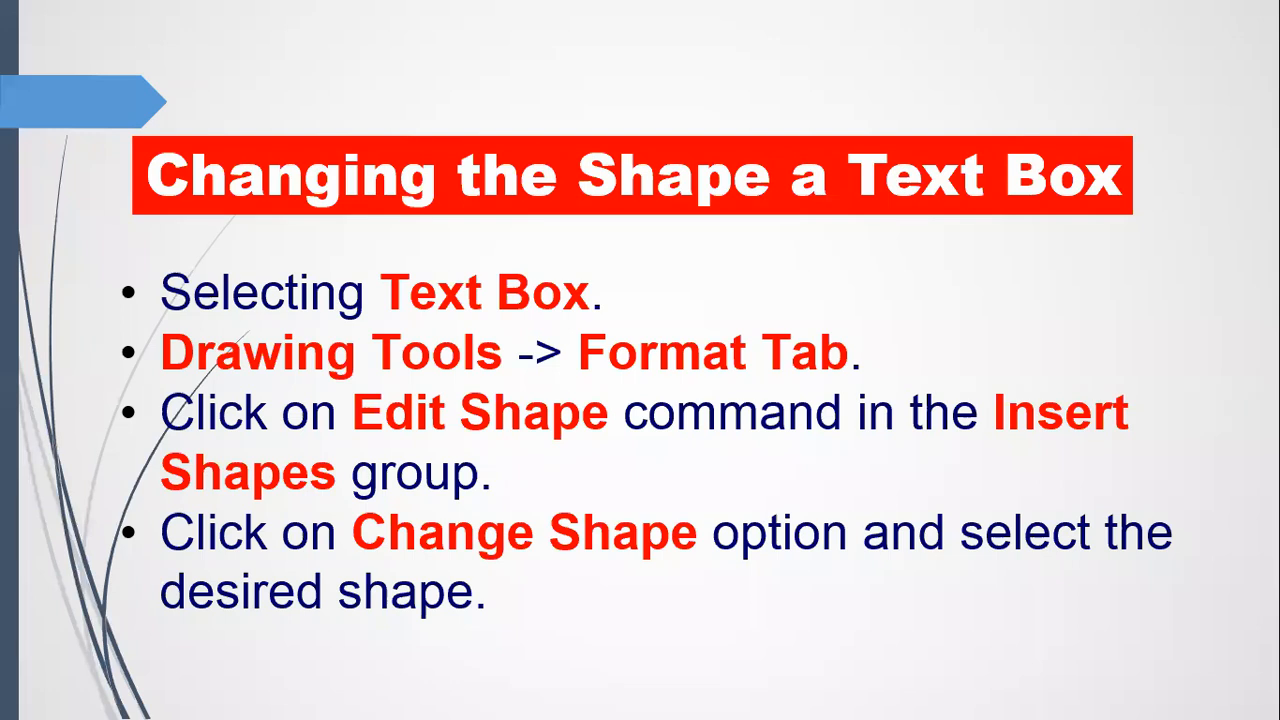
{"action": "key", "text": "Right"}
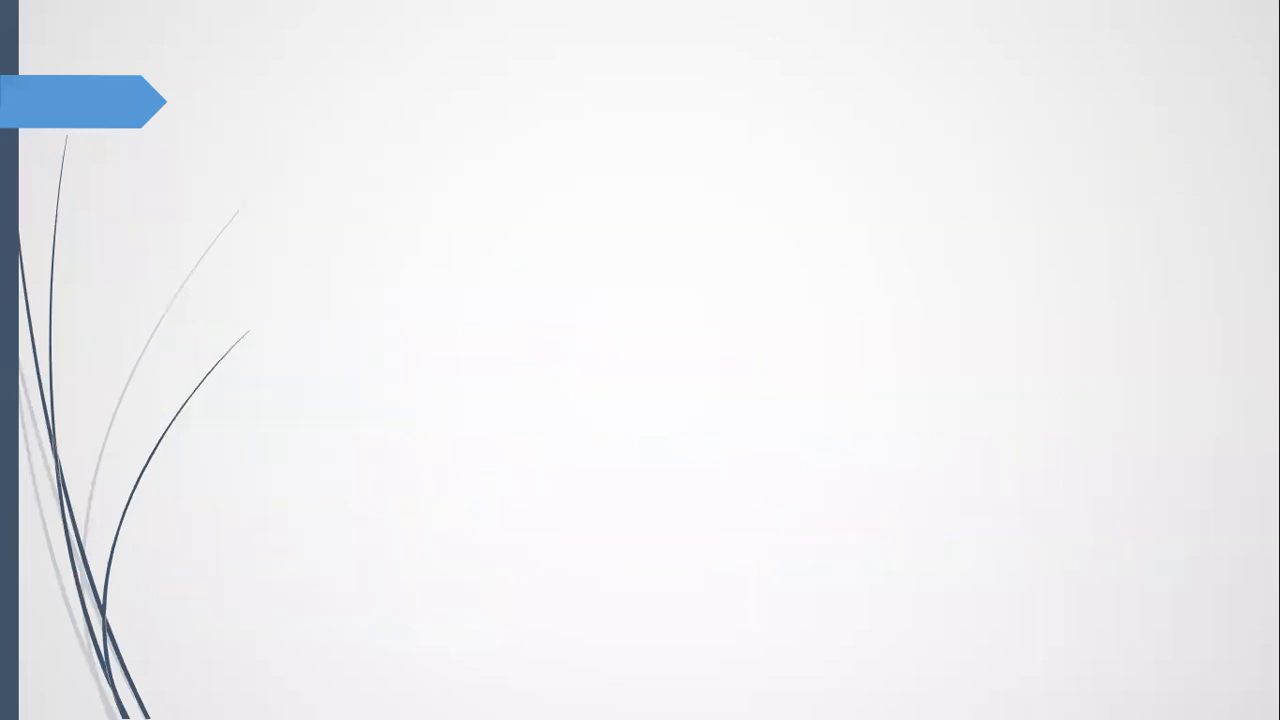
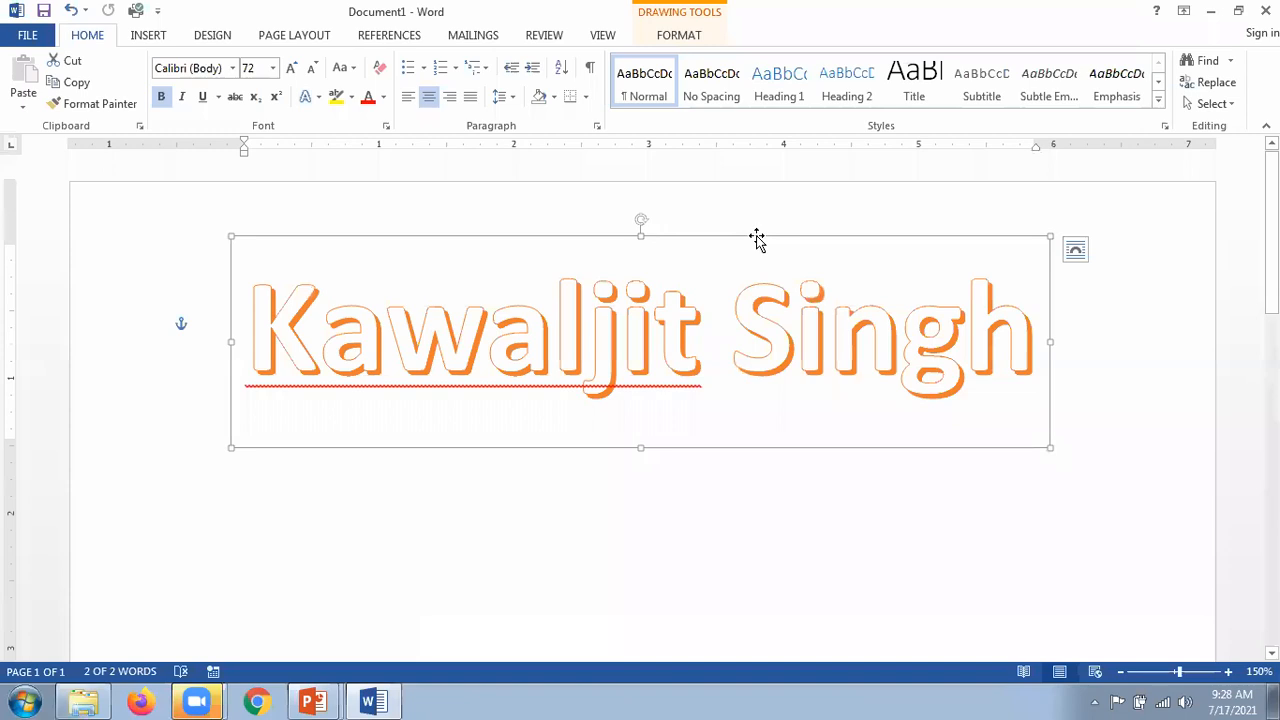
Step: Show the Drawing Tools Format options for the orange name's text box and open Text Effects
{"action": "left_click", "coordinate": [679, 36]}
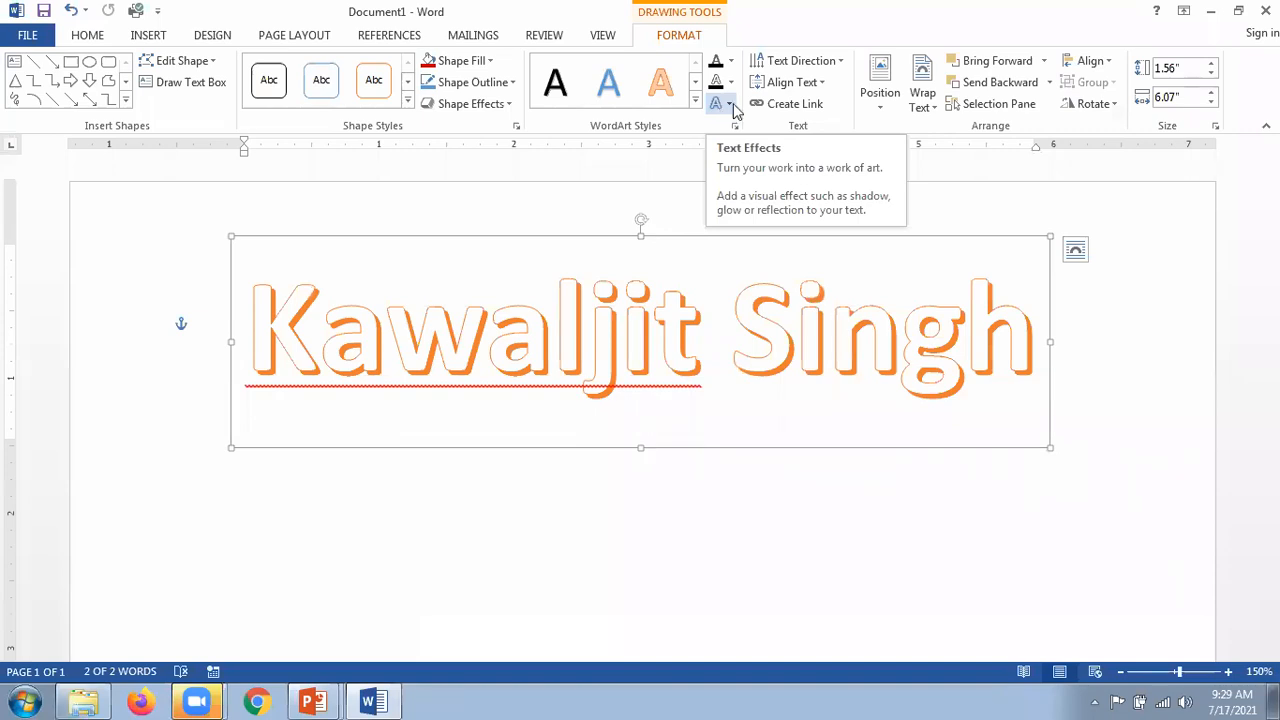
{"action": "left_click", "coordinate": [733, 106]}
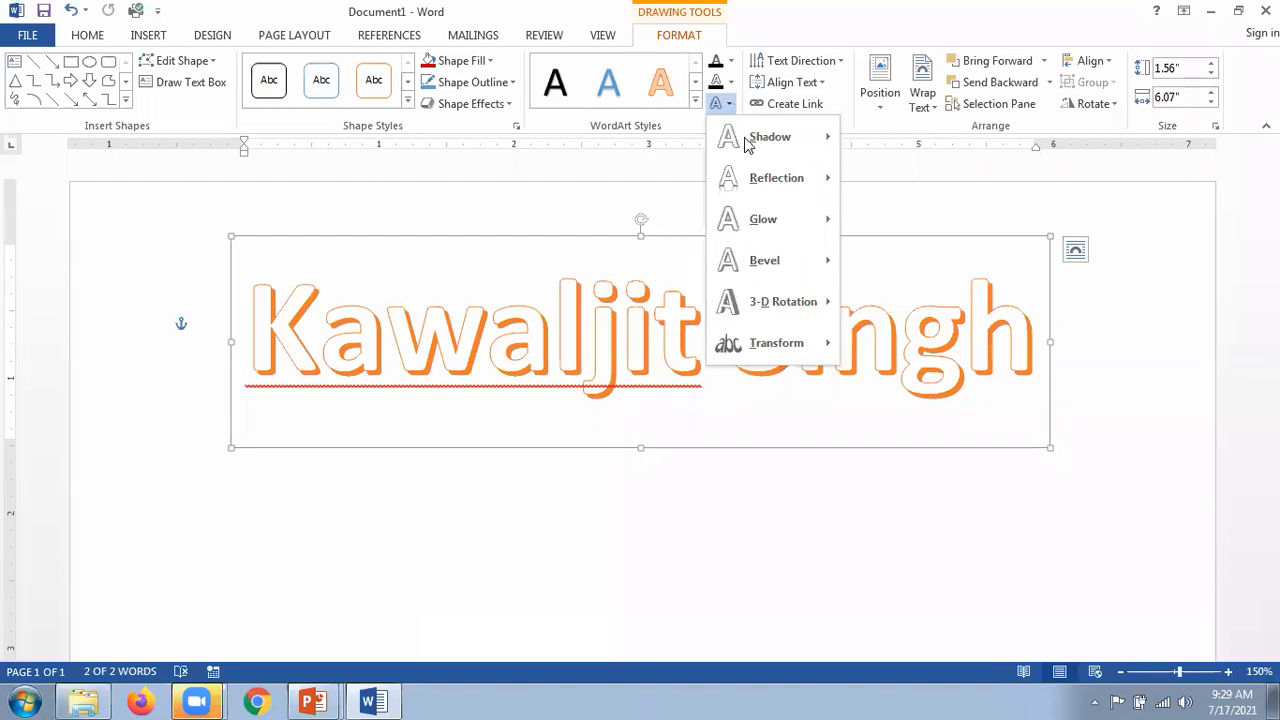
Step: Give the name a Perspective shadow falling below it, then switch to the PowerPoint slide show
{"action": "mouse_move", "coordinate": [768, 145]}
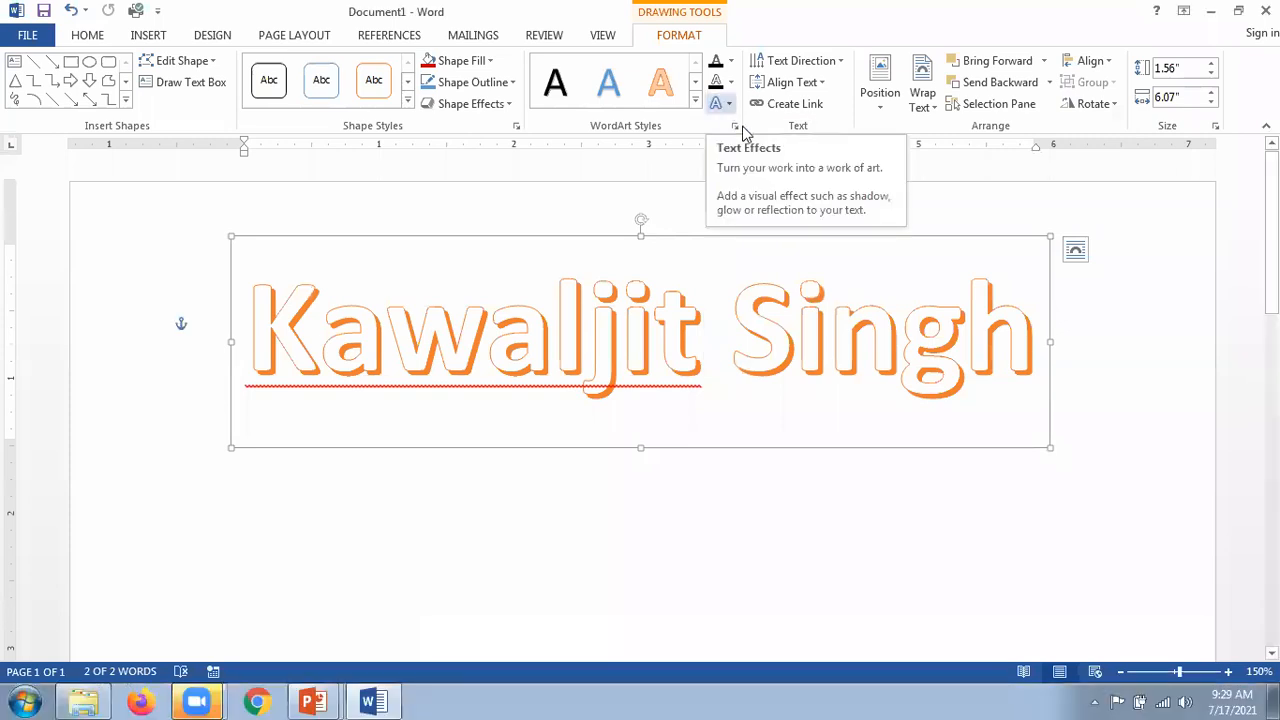
{"action": "left_click", "coordinate": [728, 104]}
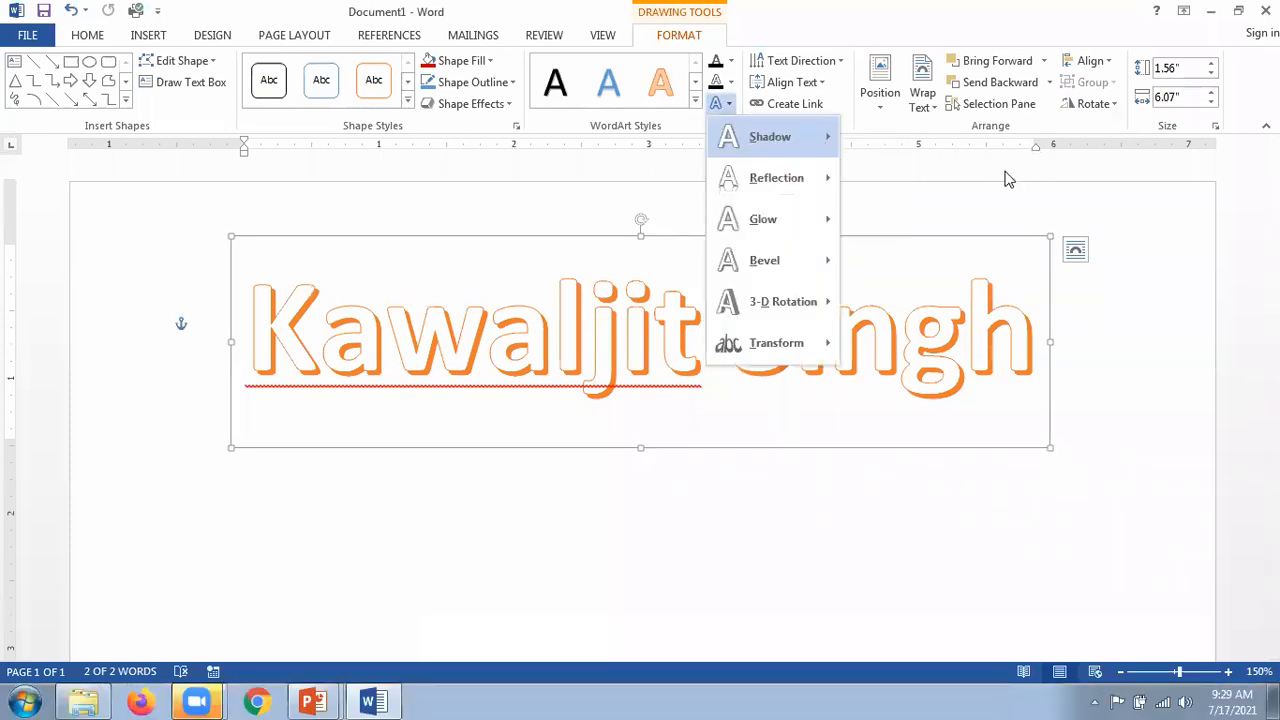
{"action": "mouse_move", "coordinate": [820, 142]}
{"action": "scroll", "coordinate": [1014, 313], "scroll_direction": "down", "scroll_amount": 1}
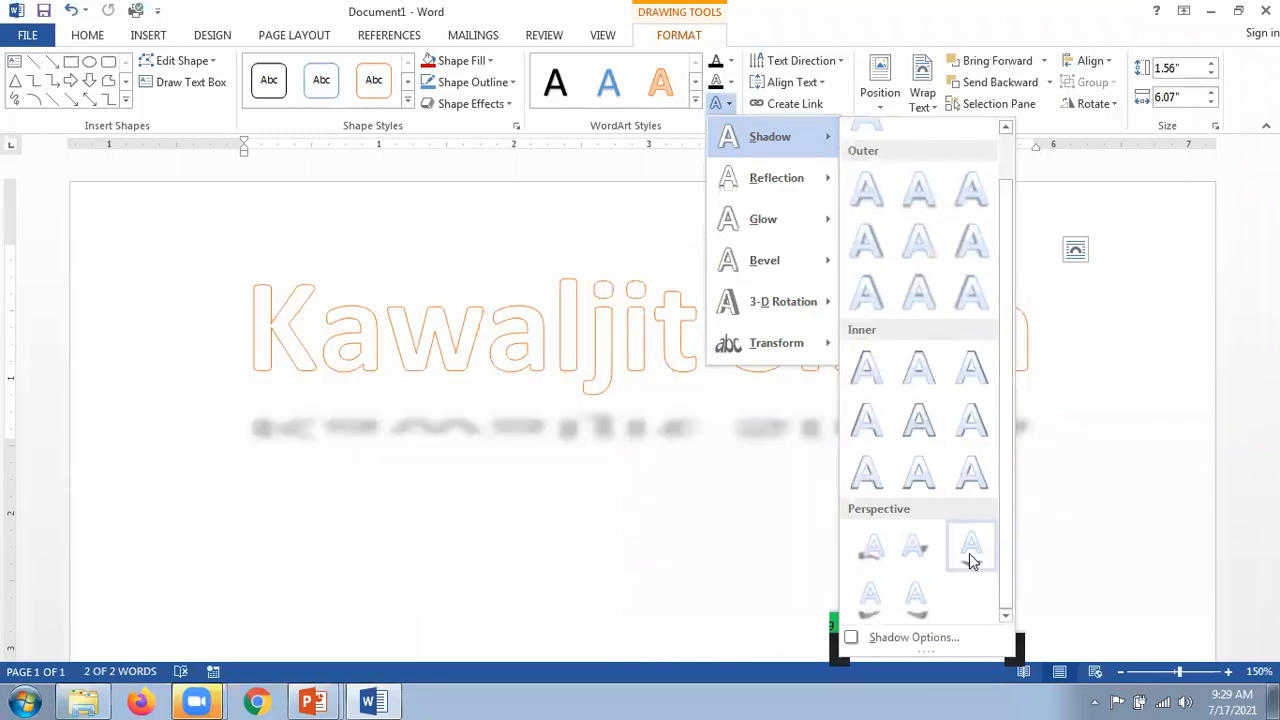
{"action": "left_click", "coordinate": [917, 600]}
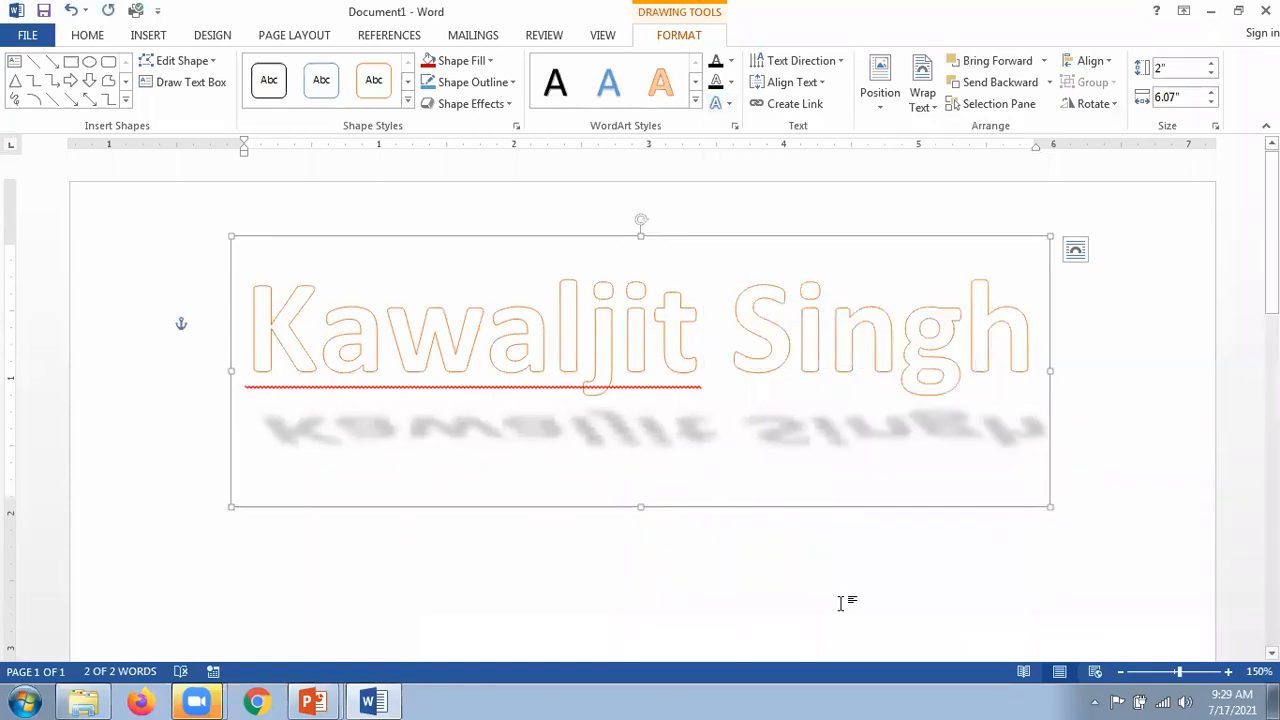
{"action": "key", "text": "alt+Tab"}
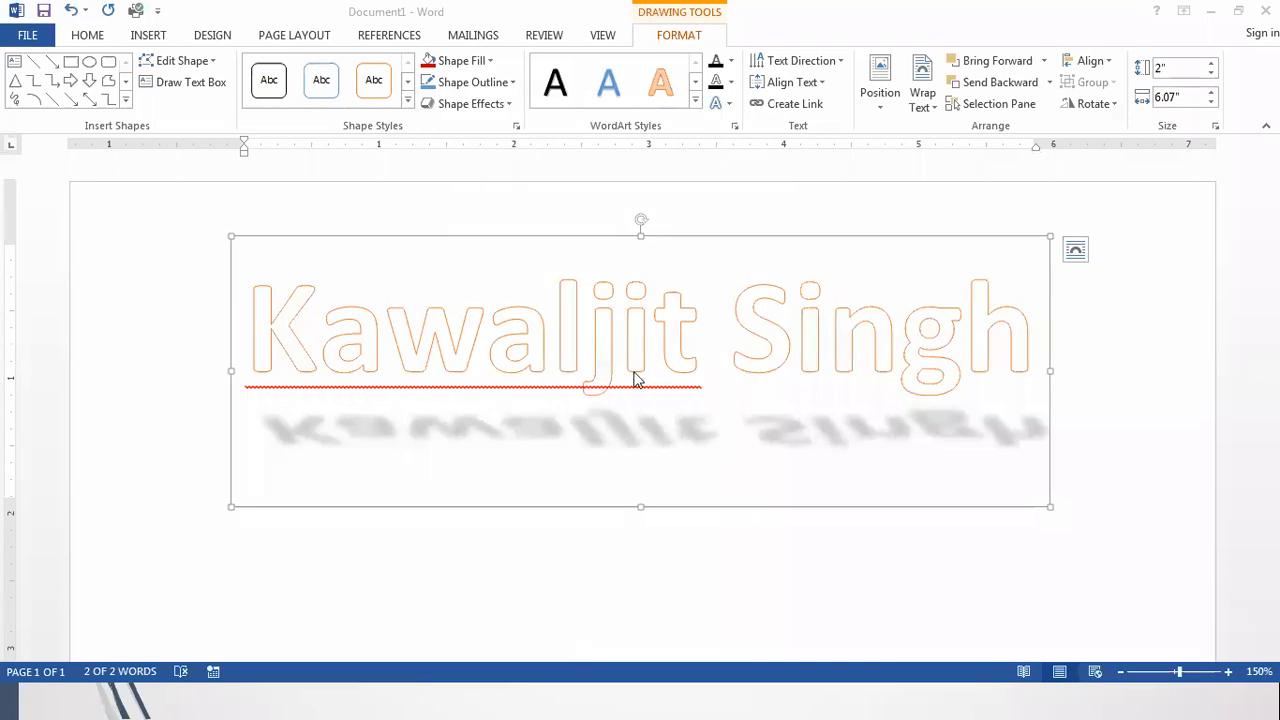
{"action": "key", "text": "alt+Tab"}
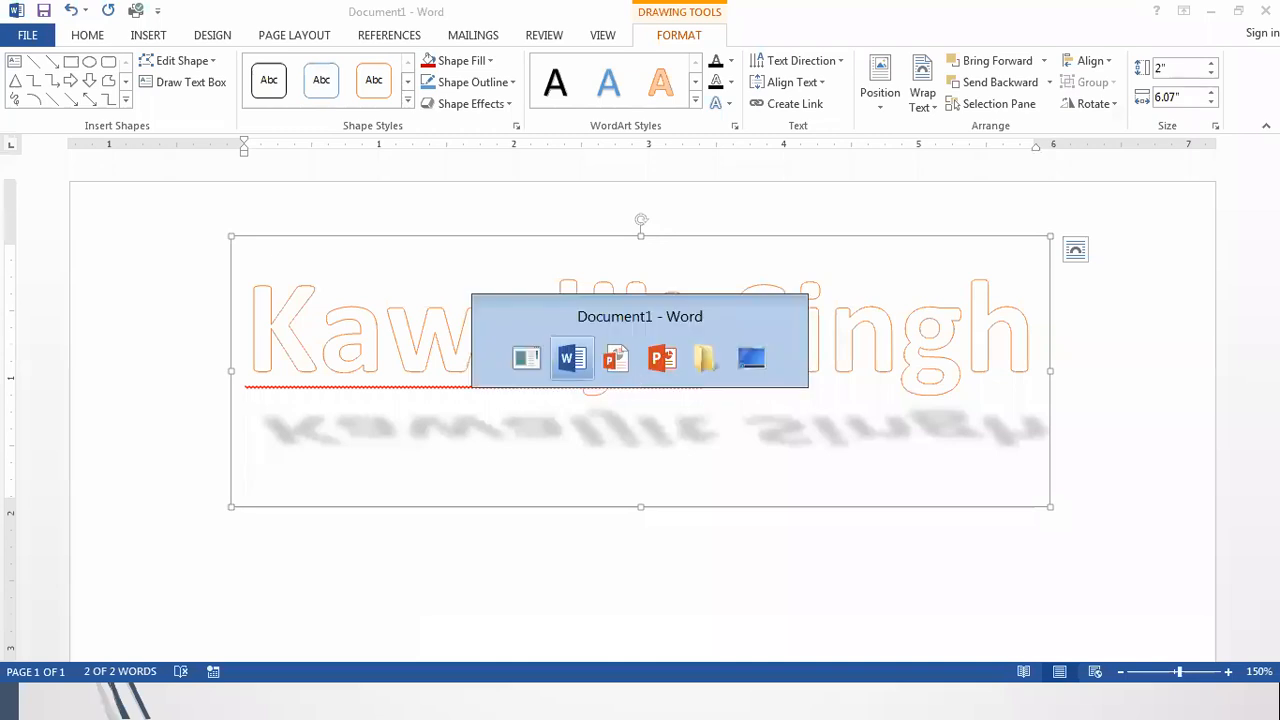
Step: Reveal the 'Applying a Colour to a Shadow Effects' steps on the slide, then return to Word
{"action": "key", "text": "alt+Tab"}
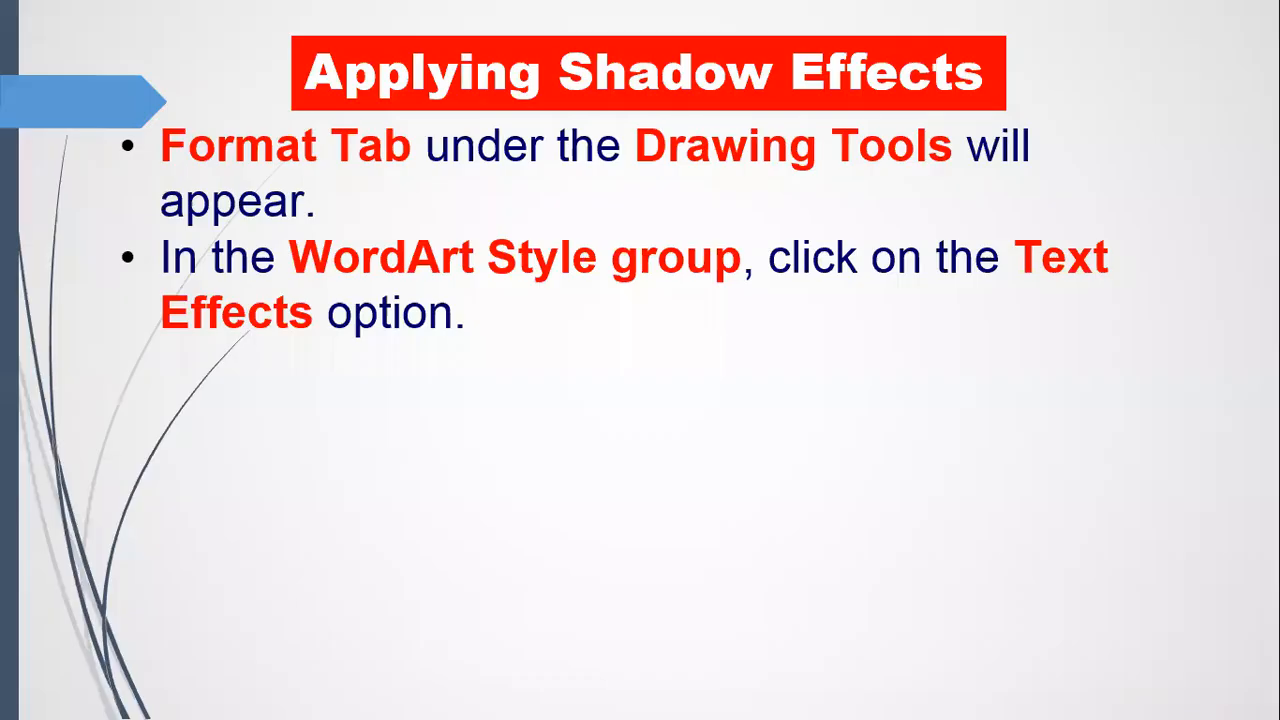
{"action": "key", "text": "Right"}
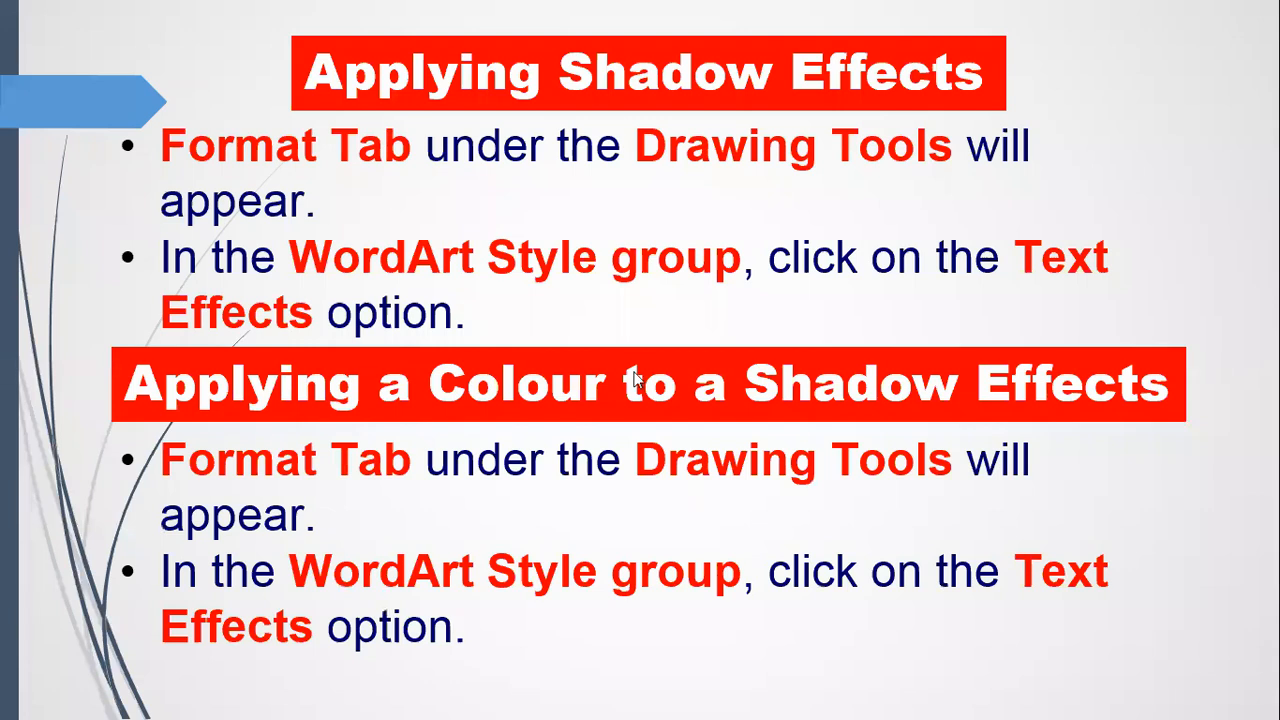
{"action": "key", "text": "alt+Tab"}
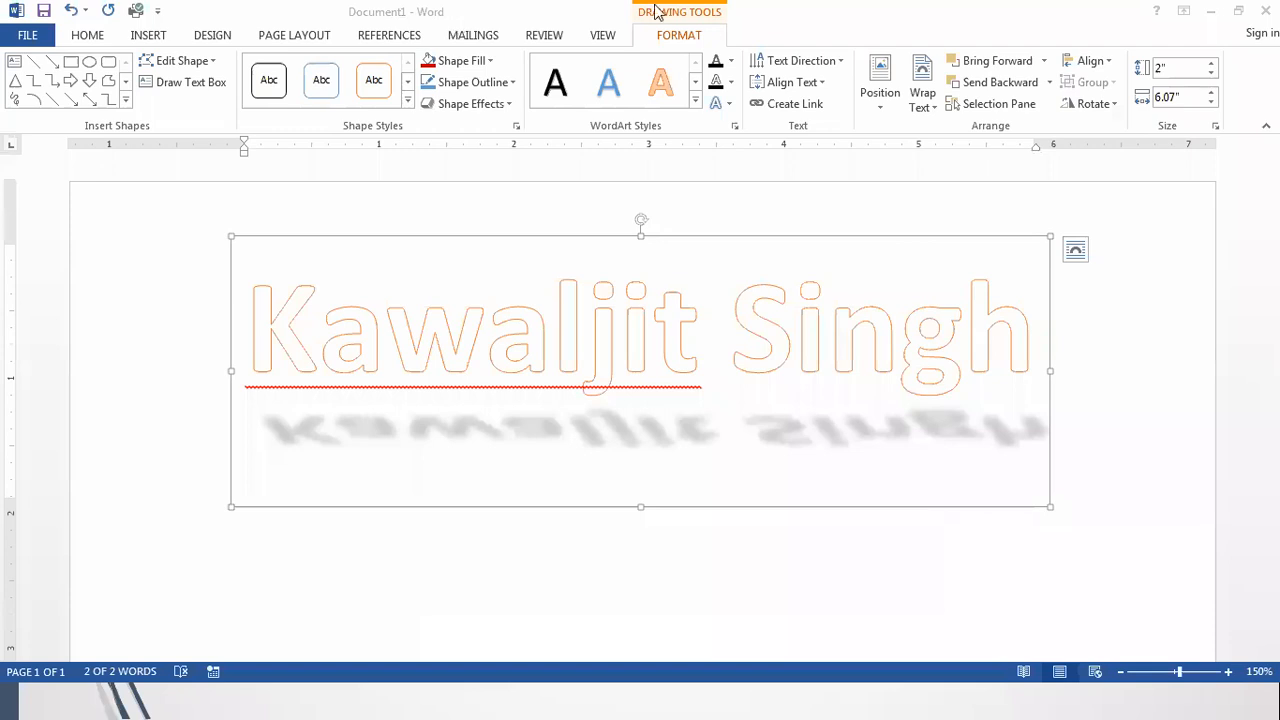
Step: Open the name's Shadow Options in Format Shape: 80% transparency, 4.73 pt blur, 33° angle
{"action": "left_click", "coordinate": [683, 20]}
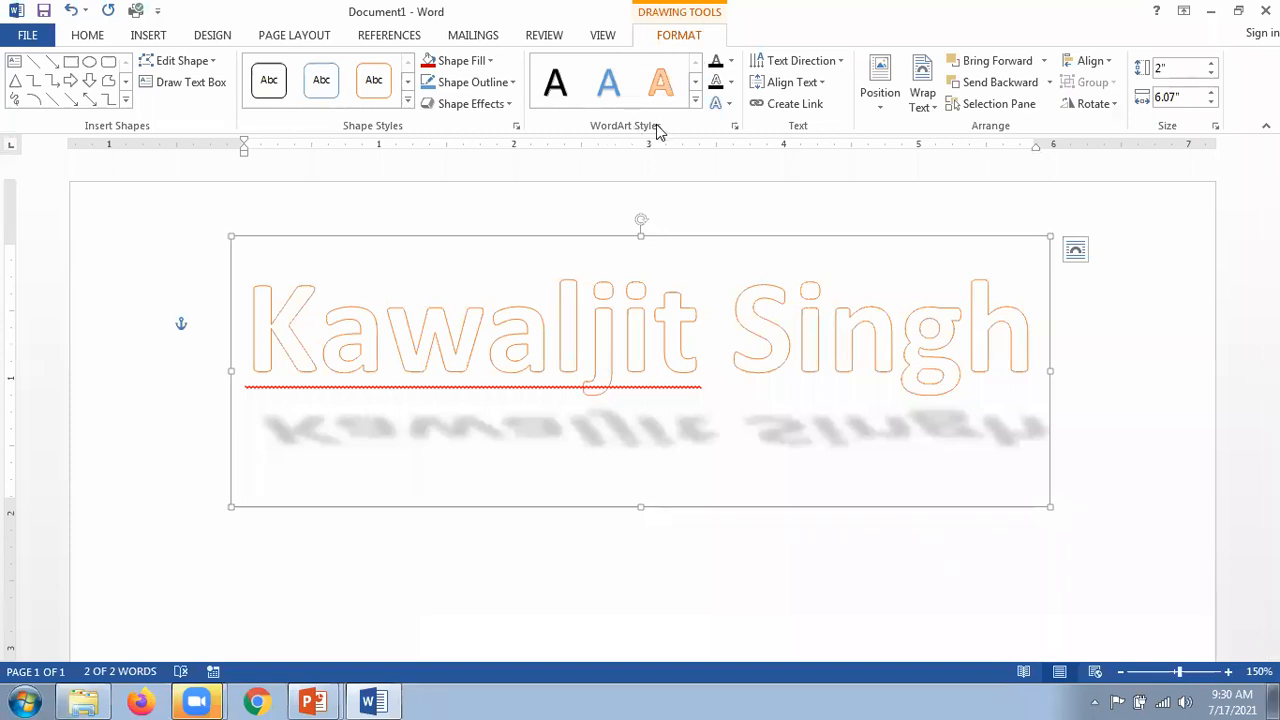
{"action": "left_click", "coordinate": [731, 106]}
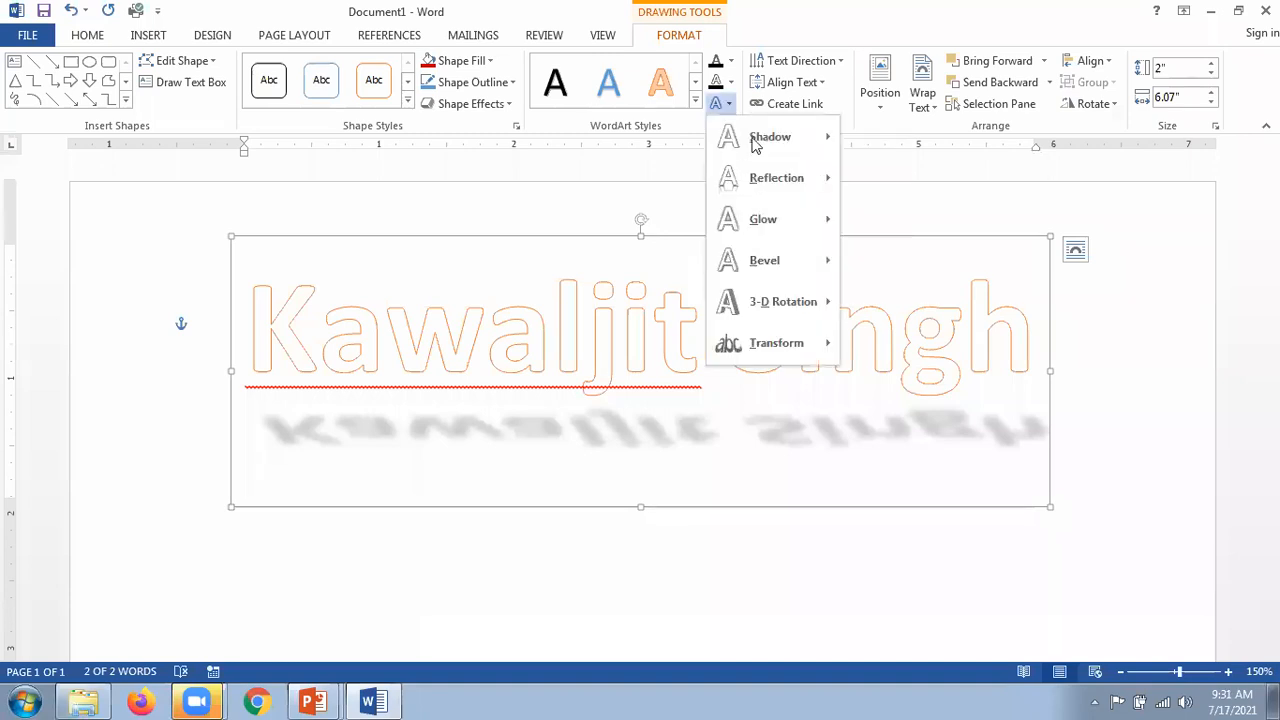
{"action": "mouse_move", "coordinate": [761, 145]}
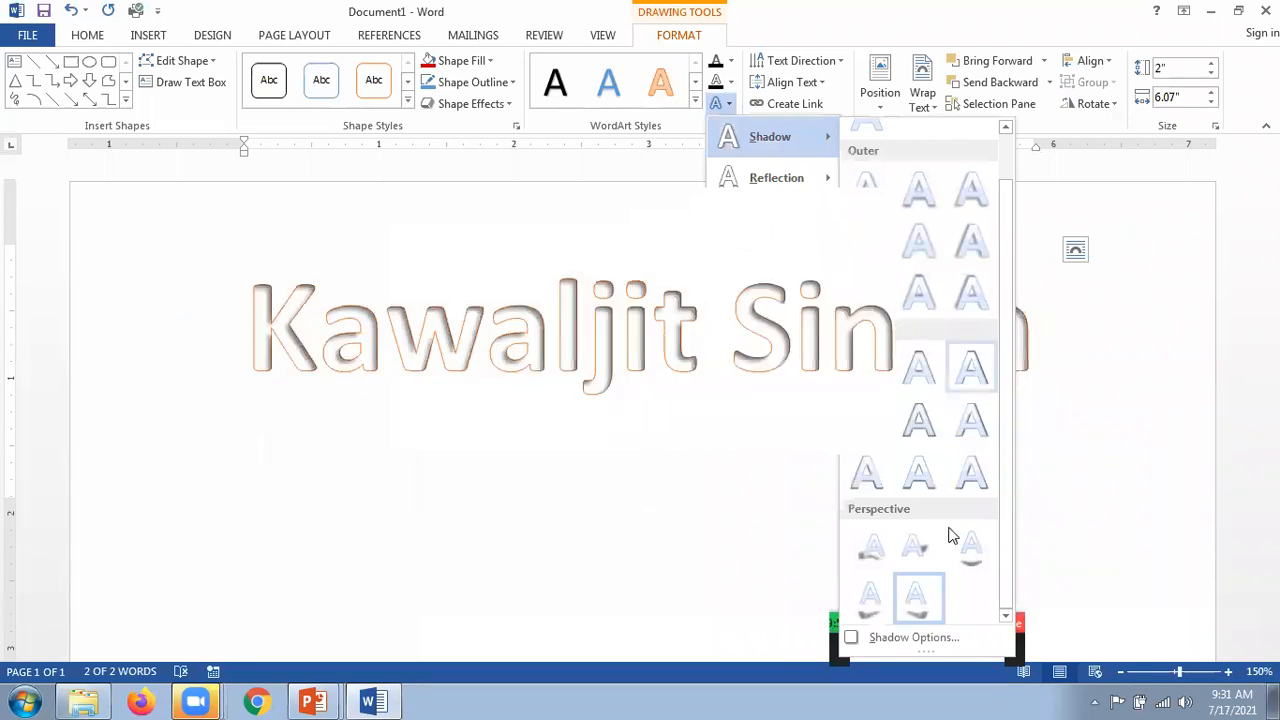
{"action": "left_click", "coordinate": [879, 641]}
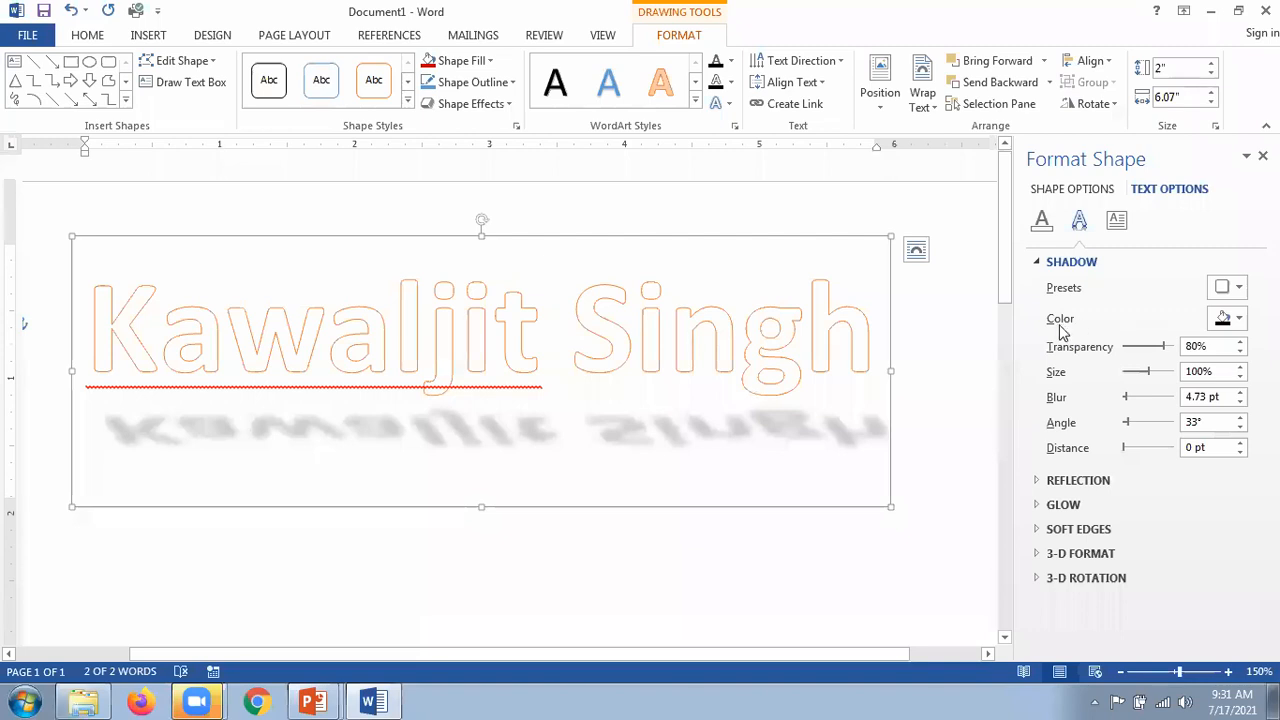
Step: Colour the shadow Dark Blue instead of red and set its transparency to 78%
{"action": "left_click", "coordinate": [1239, 319]}
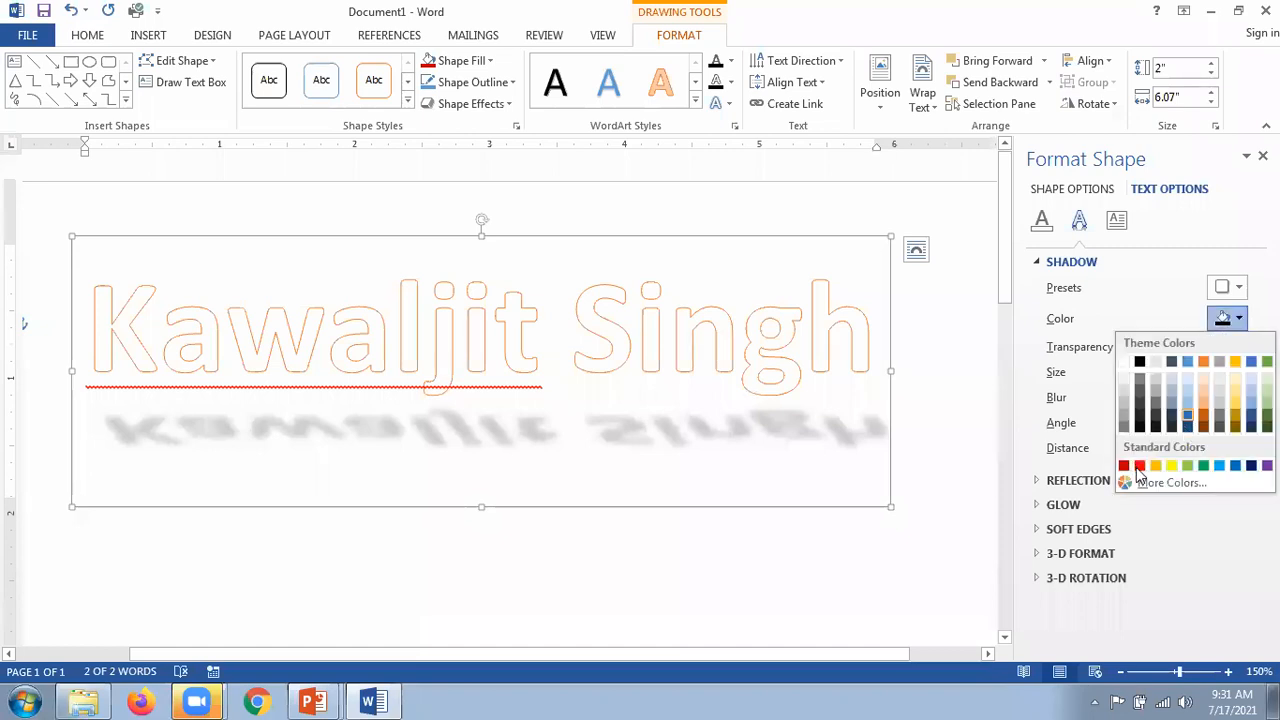
{"action": "left_click", "coordinate": [1139, 466]}
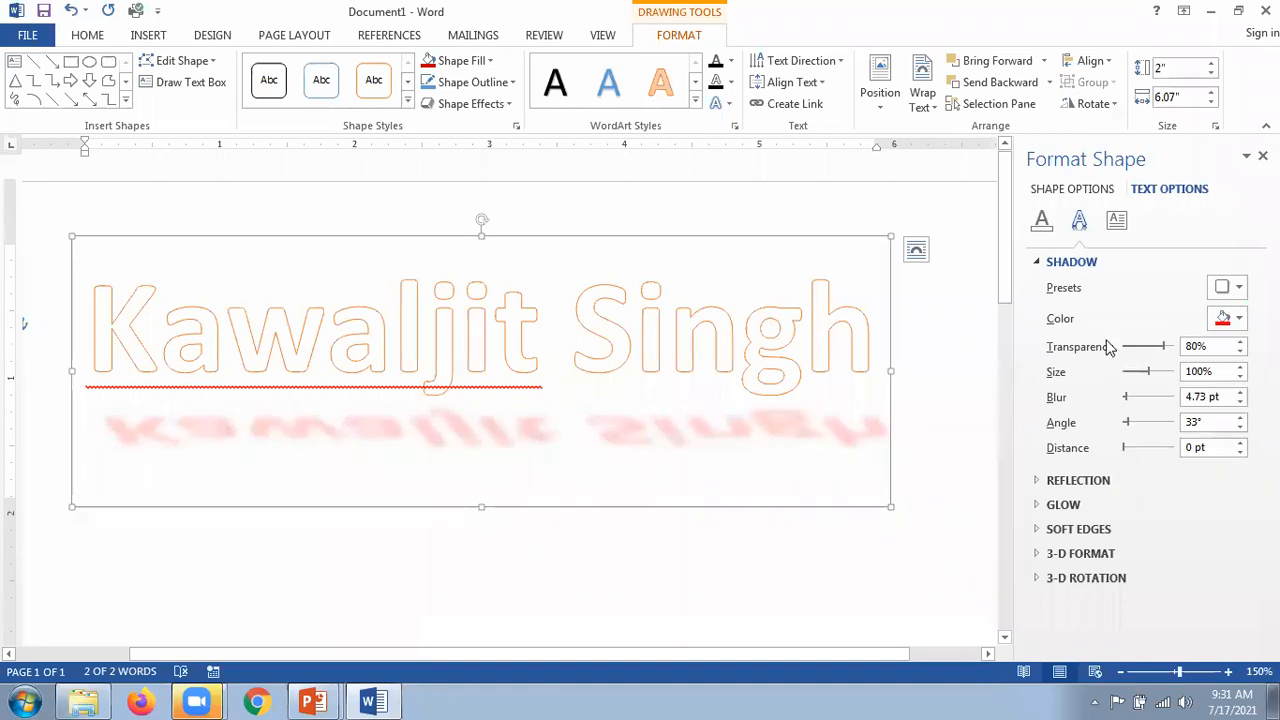
{"action": "left_click", "coordinate": [1240, 319]}
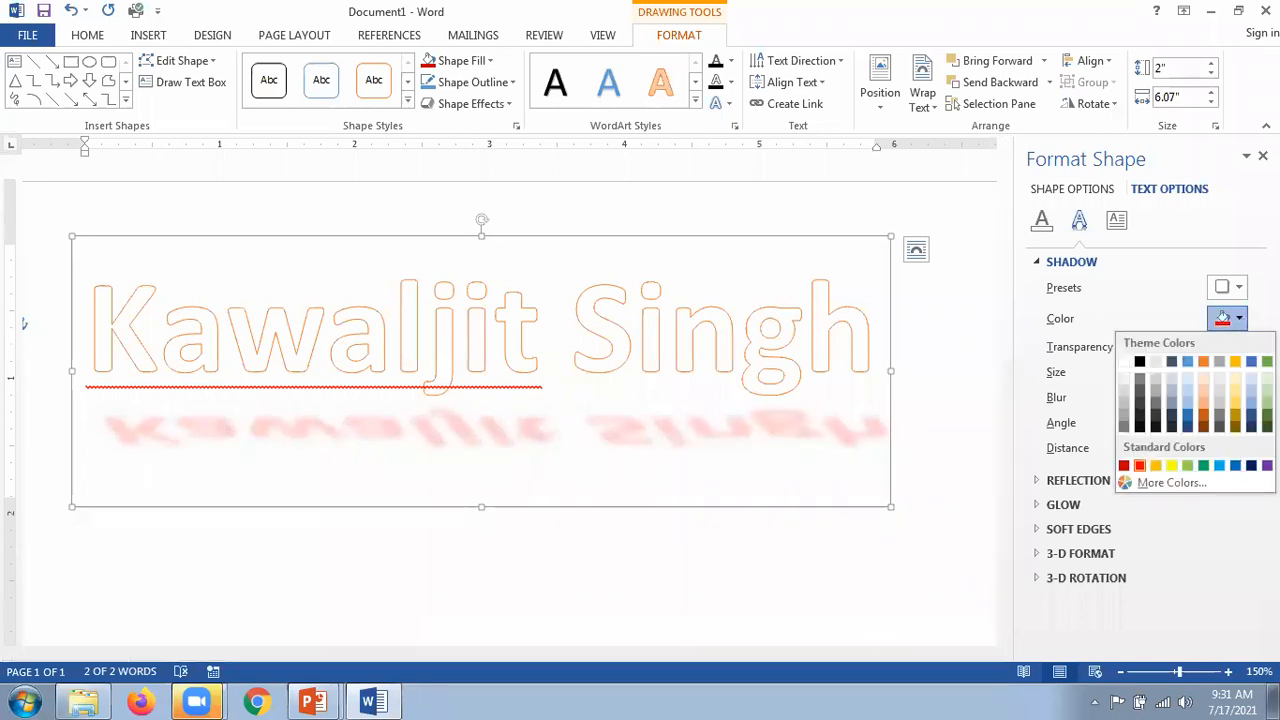
{"action": "left_click", "coordinate": [1251, 466]}
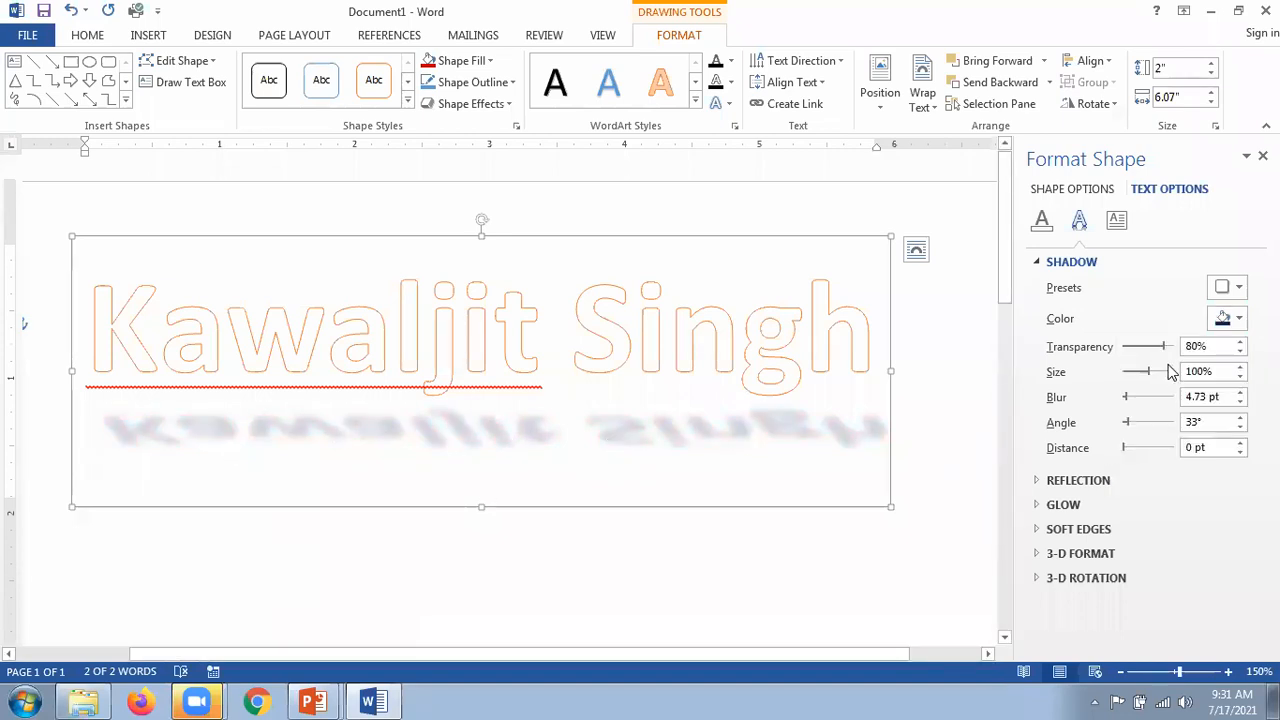
{"action": "mouse_move", "coordinate": [1158, 352]}
{"action": "left_mouse_down"}
{"action": "mouse_move", "coordinate": [1111, 360]}
{"action": "mouse_move", "coordinate": [1209, 333]}
{"action": "mouse_move", "coordinate": [1163, 352]}
{"action": "left_mouse_up"}
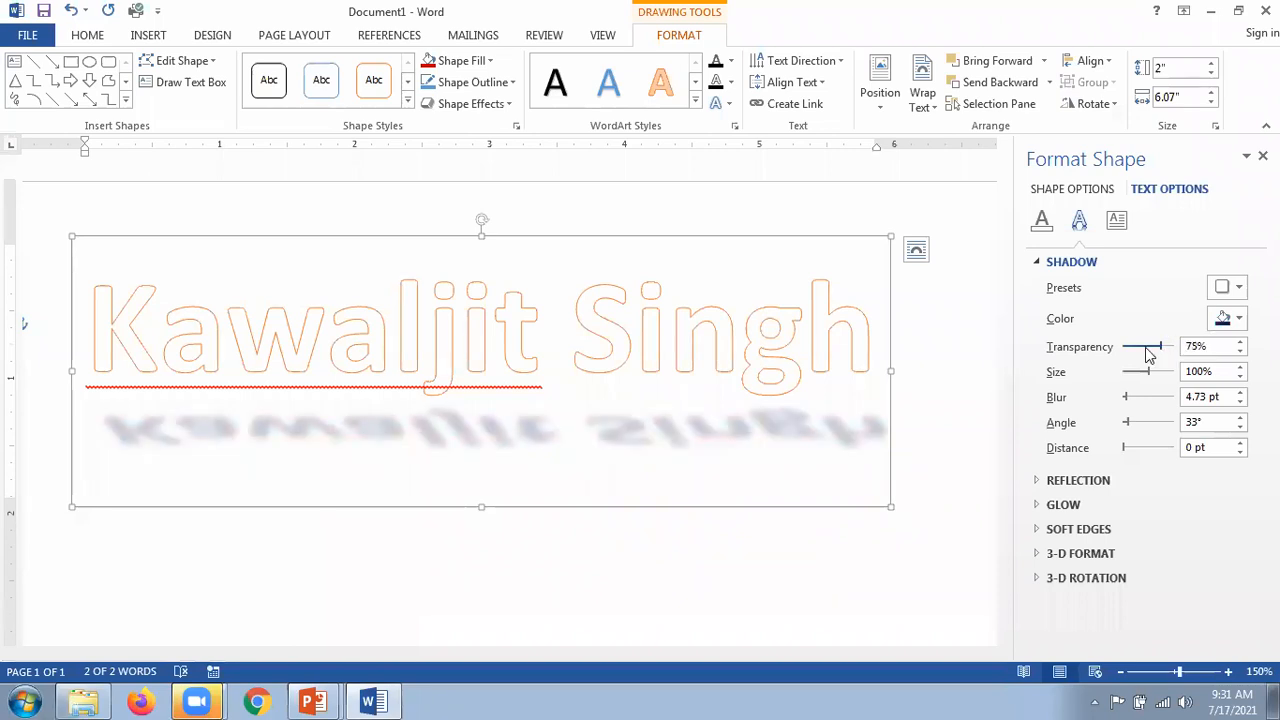
{"action": "left_click", "coordinate": [1149, 355]}
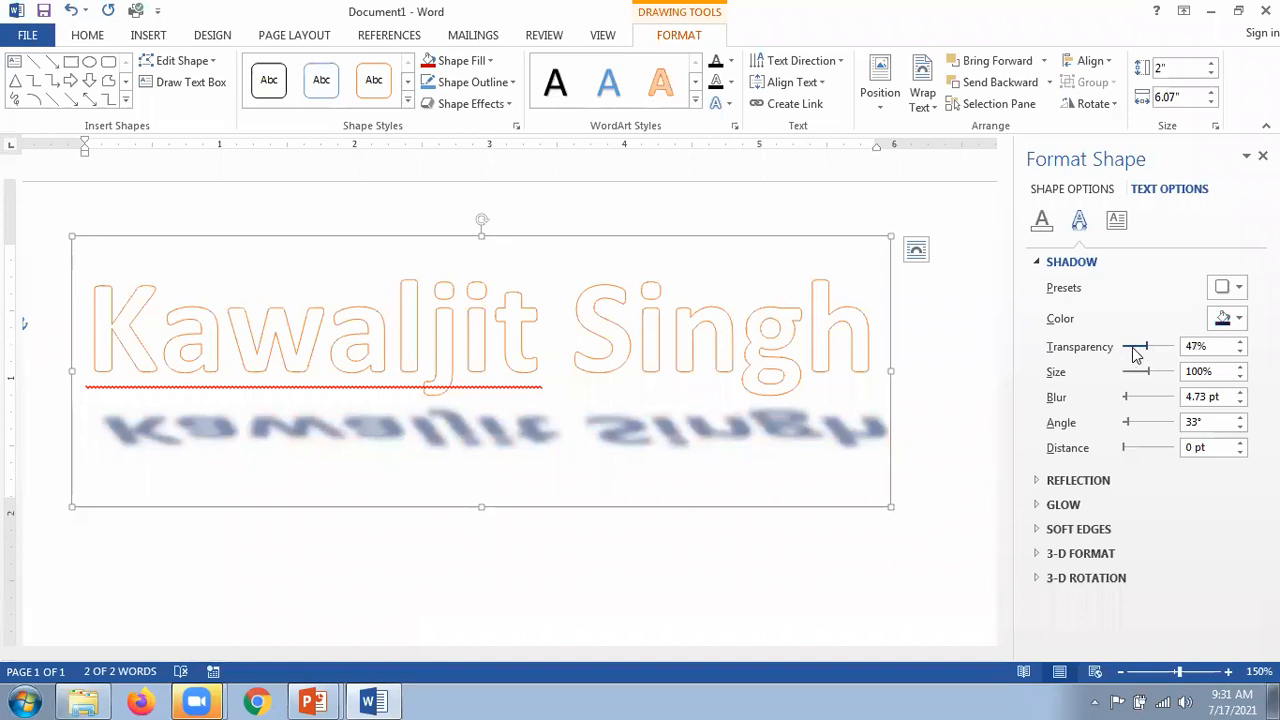
{"action": "left_click", "coordinate": [1134, 350]}
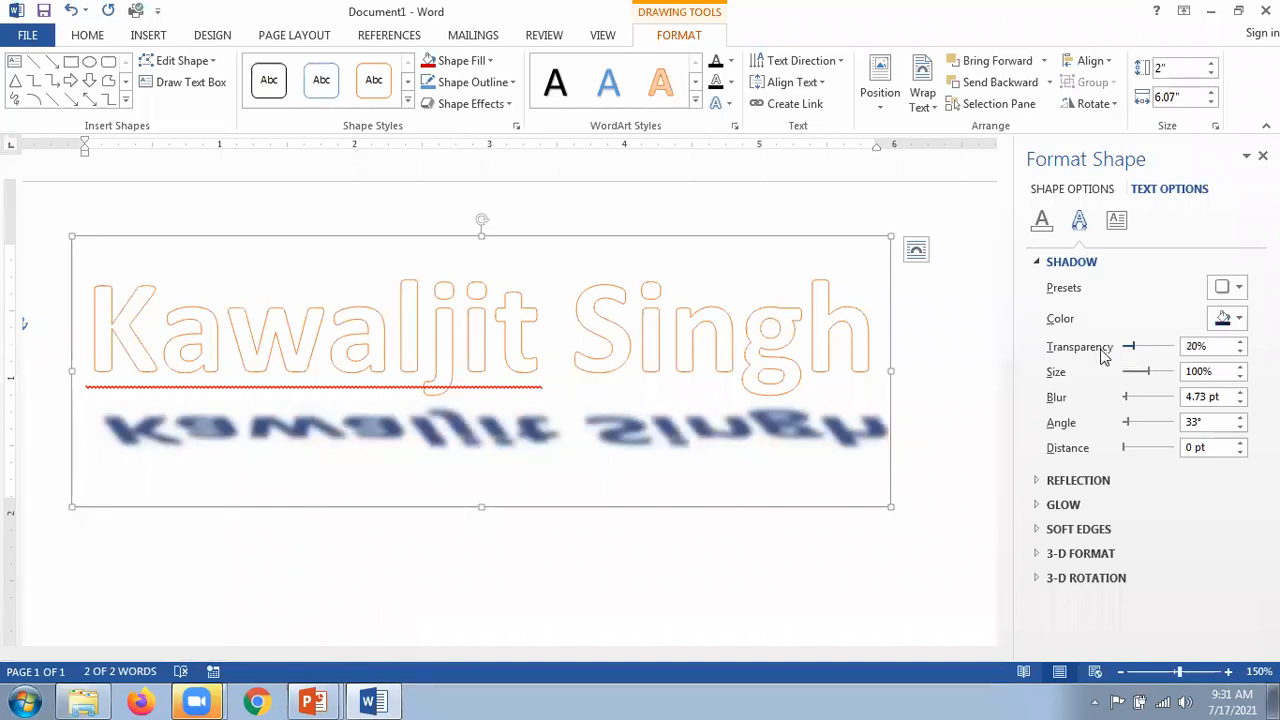
{"action": "left_click_drag", "start_coordinate": [1134, 348], "coordinate": [1102, 350]}
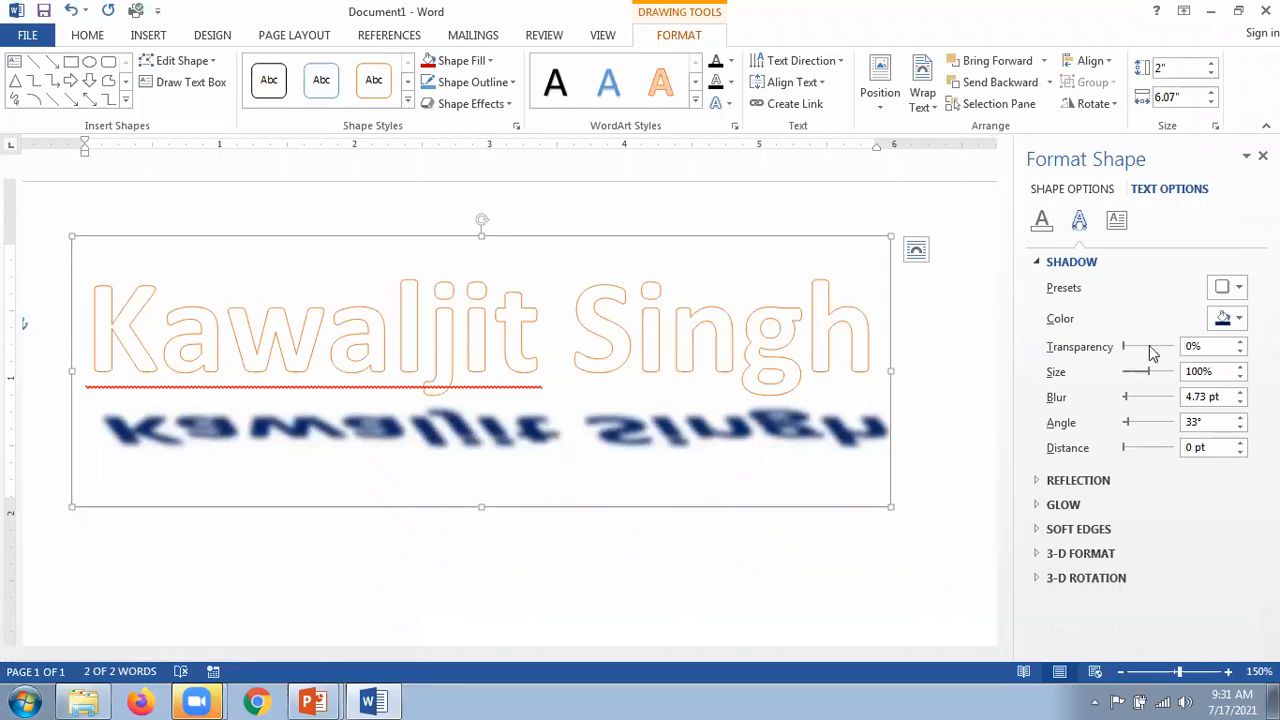
{"action": "left_click_drag", "start_coordinate": [1116, 348], "coordinate": [1158, 362]}
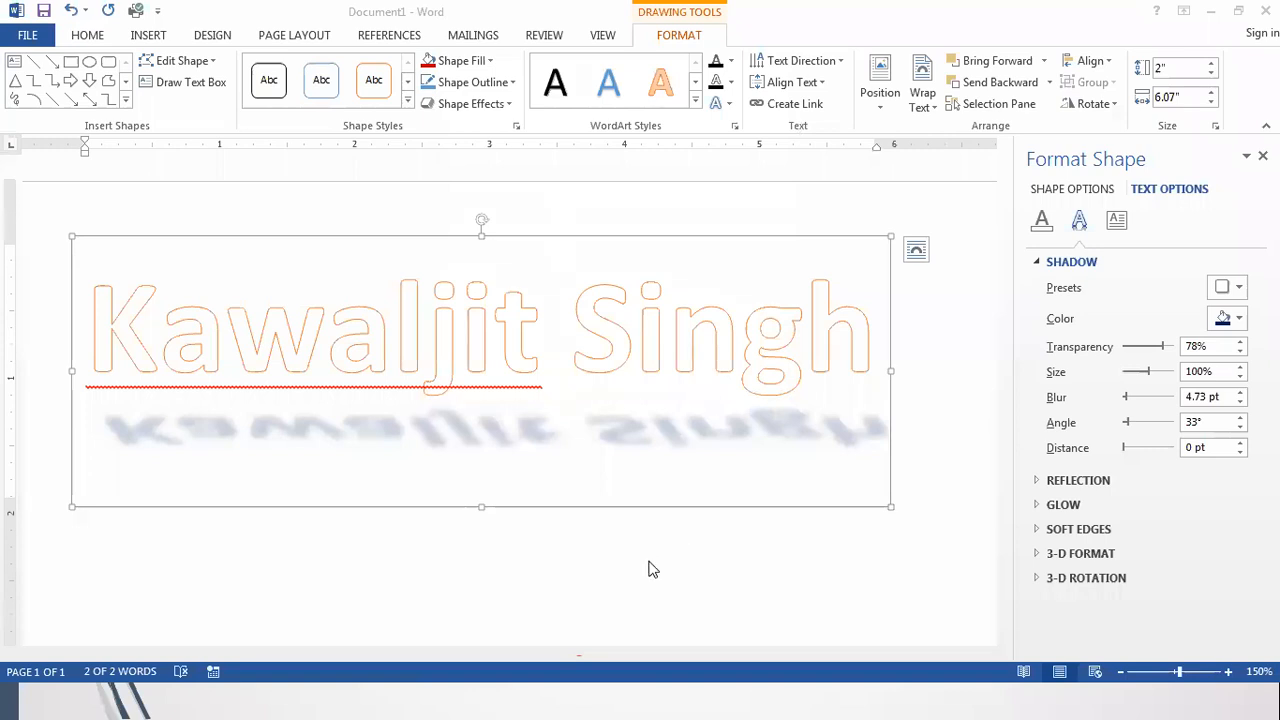
Step: Switch to the PowerPoint slide show and advance to the 'Applying 3-D Rotation' slide
{"action": "key", "text": "alt+Tab"}
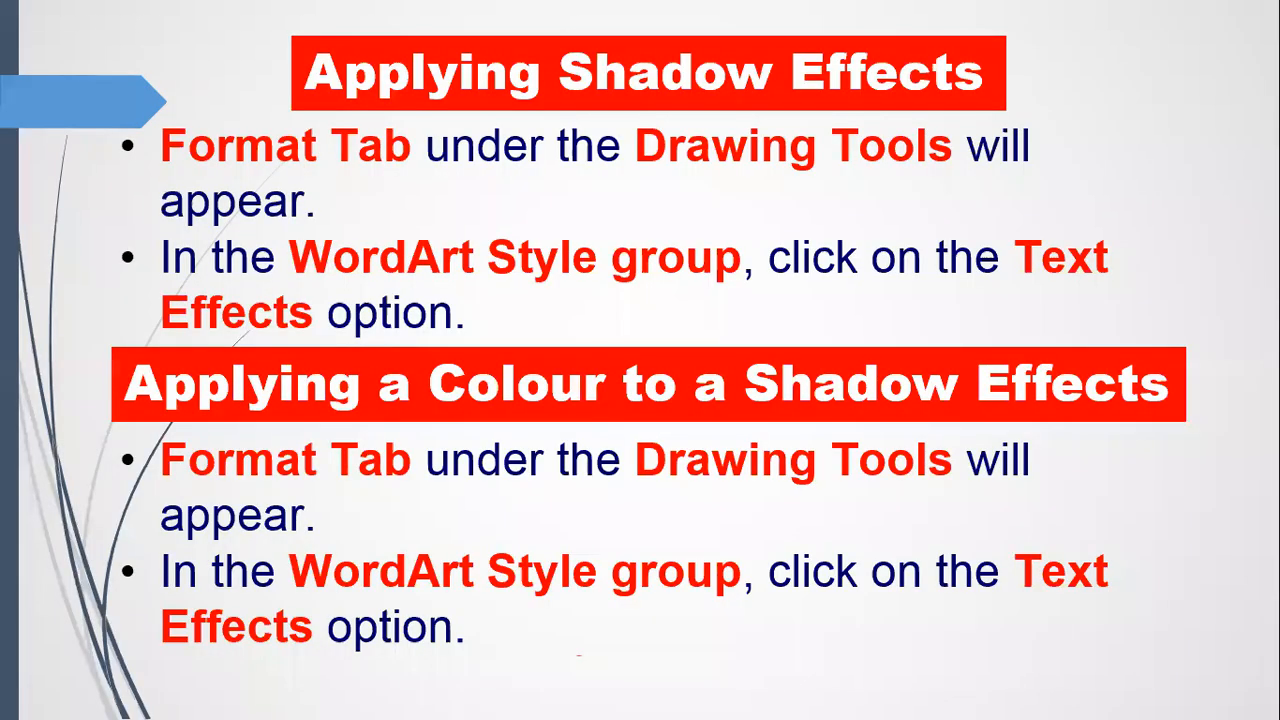
{"action": "key", "text": "Right"}
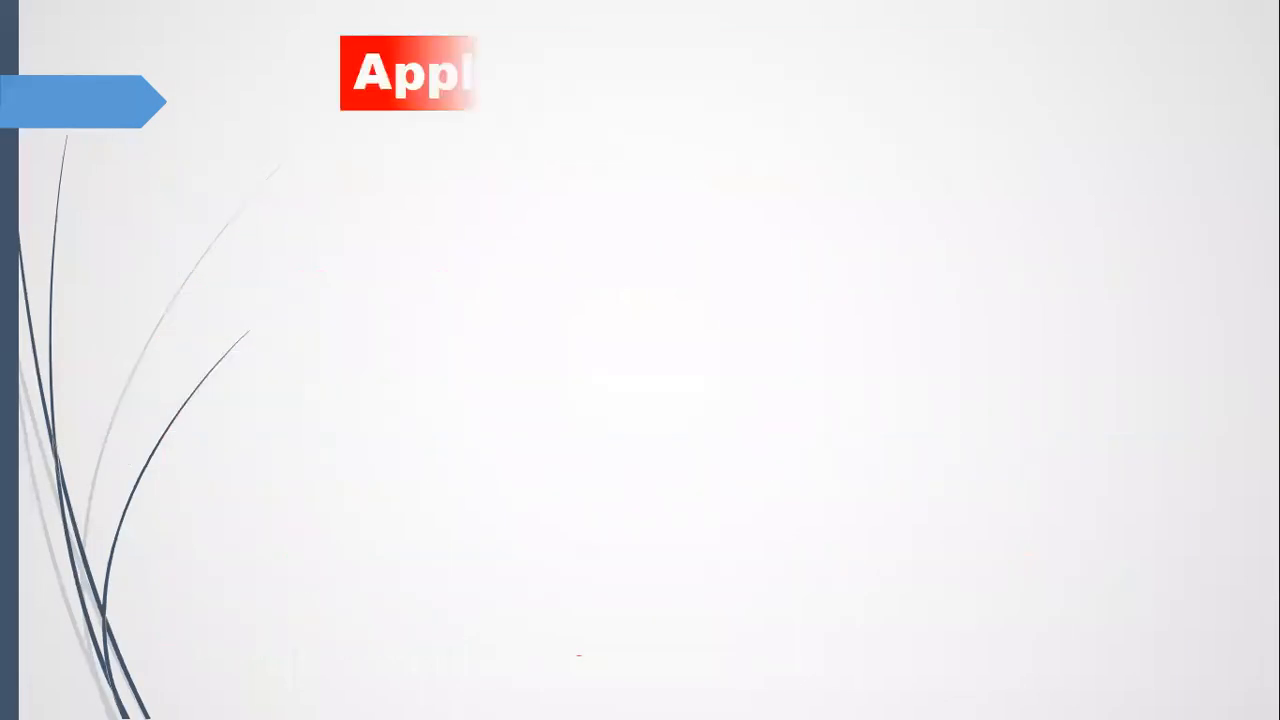
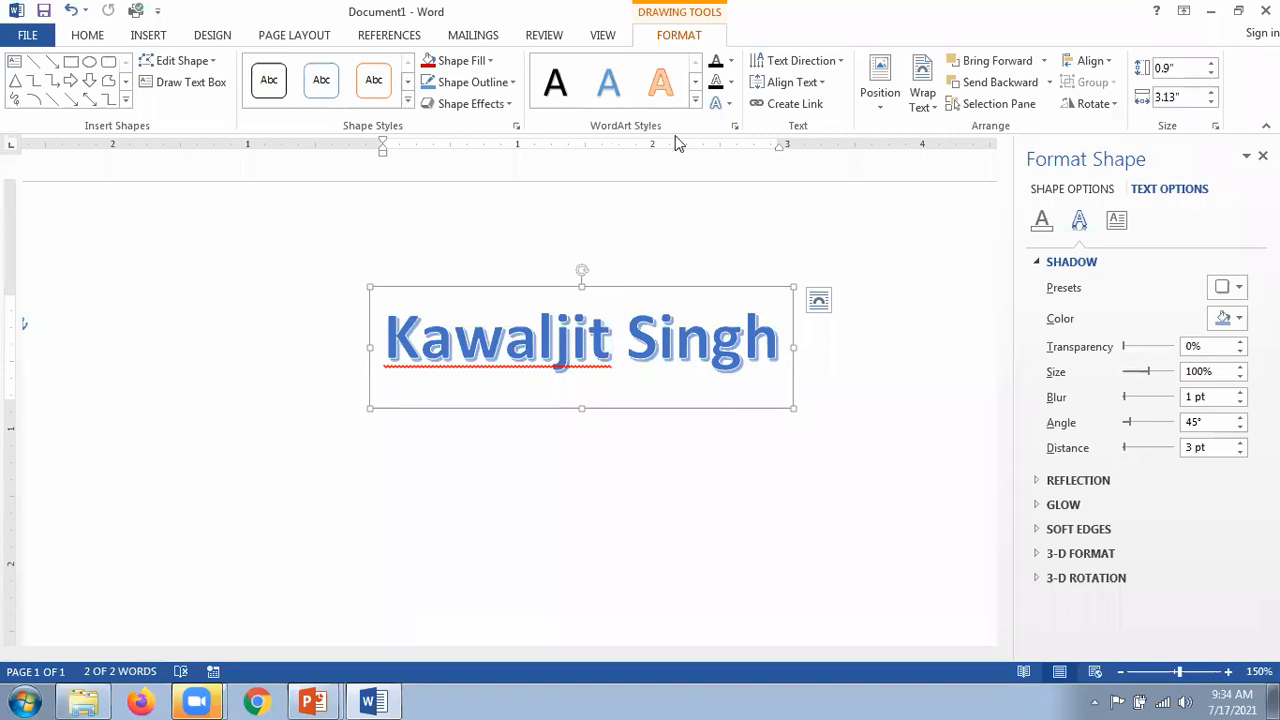
Step: Try several Parallel 3-D Rotation presets on the WordArt name, leaving it tilted diagonally
{"action": "left_click", "coordinate": [727, 106]}
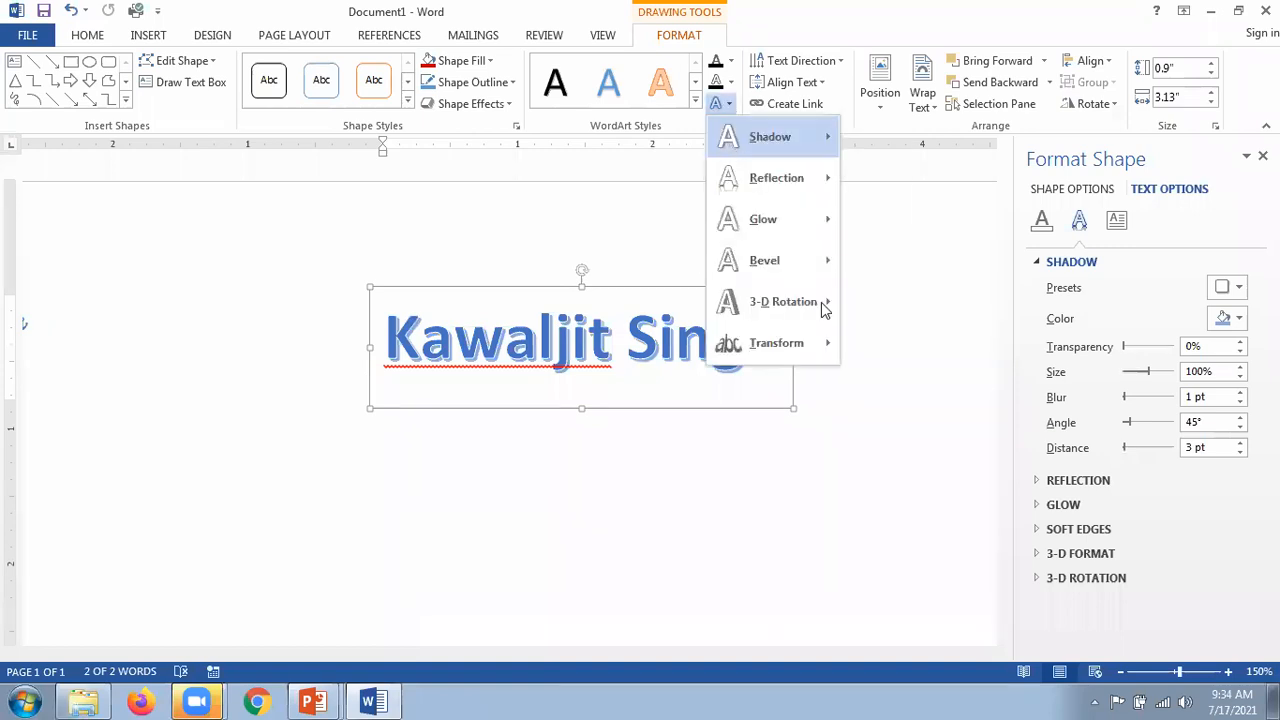
{"action": "mouse_move", "coordinate": [793, 314]}
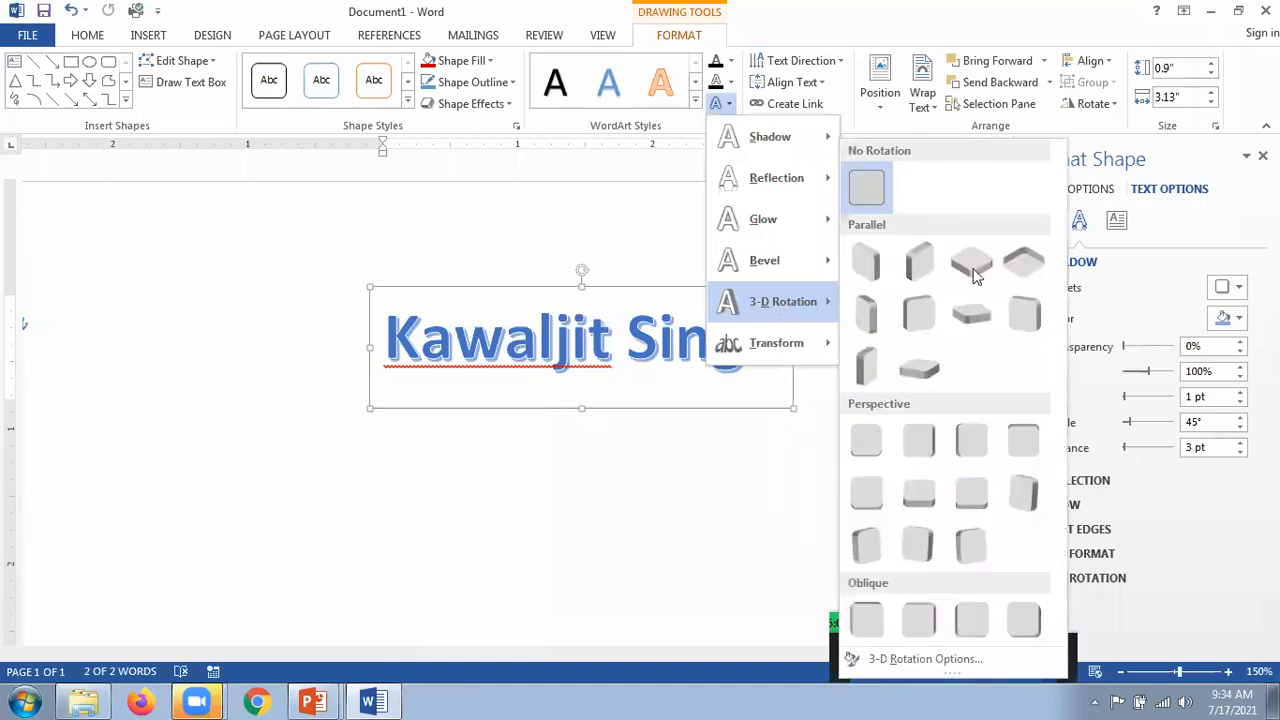
{"action": "left_click", "coordinate": [648, 364]}
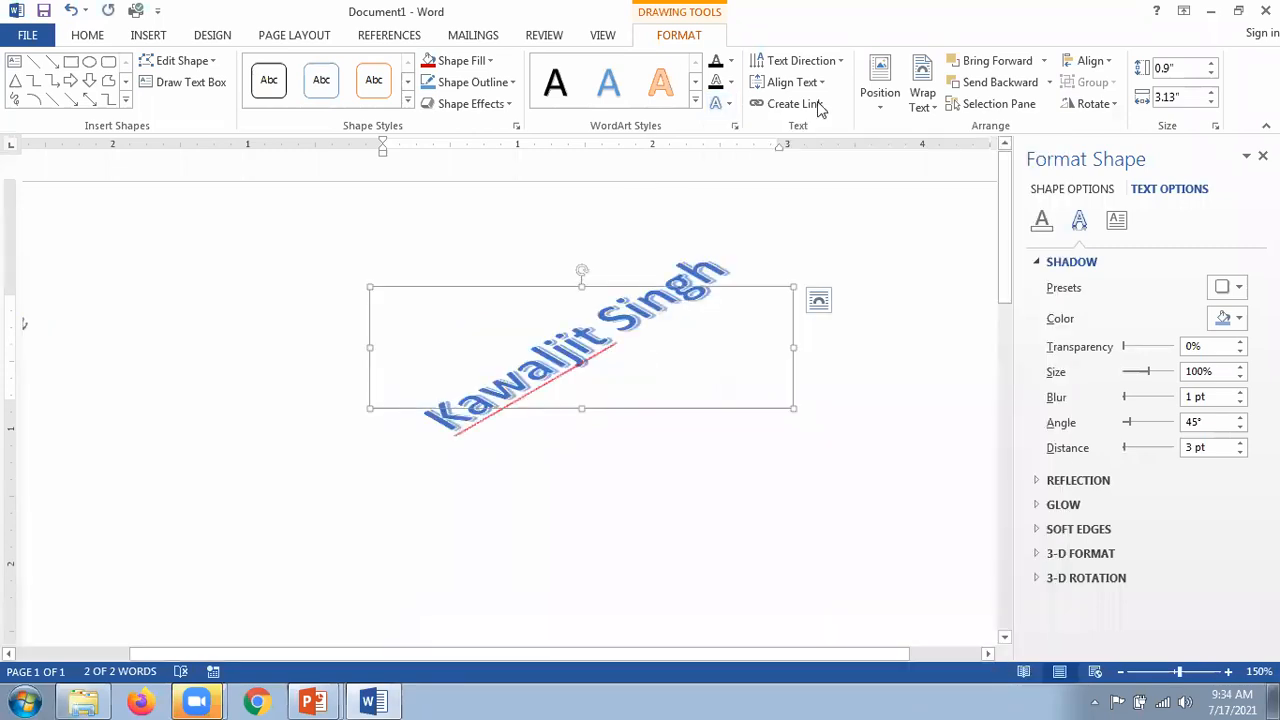
{"action": "left_click", "coordinate": [718, 103]}
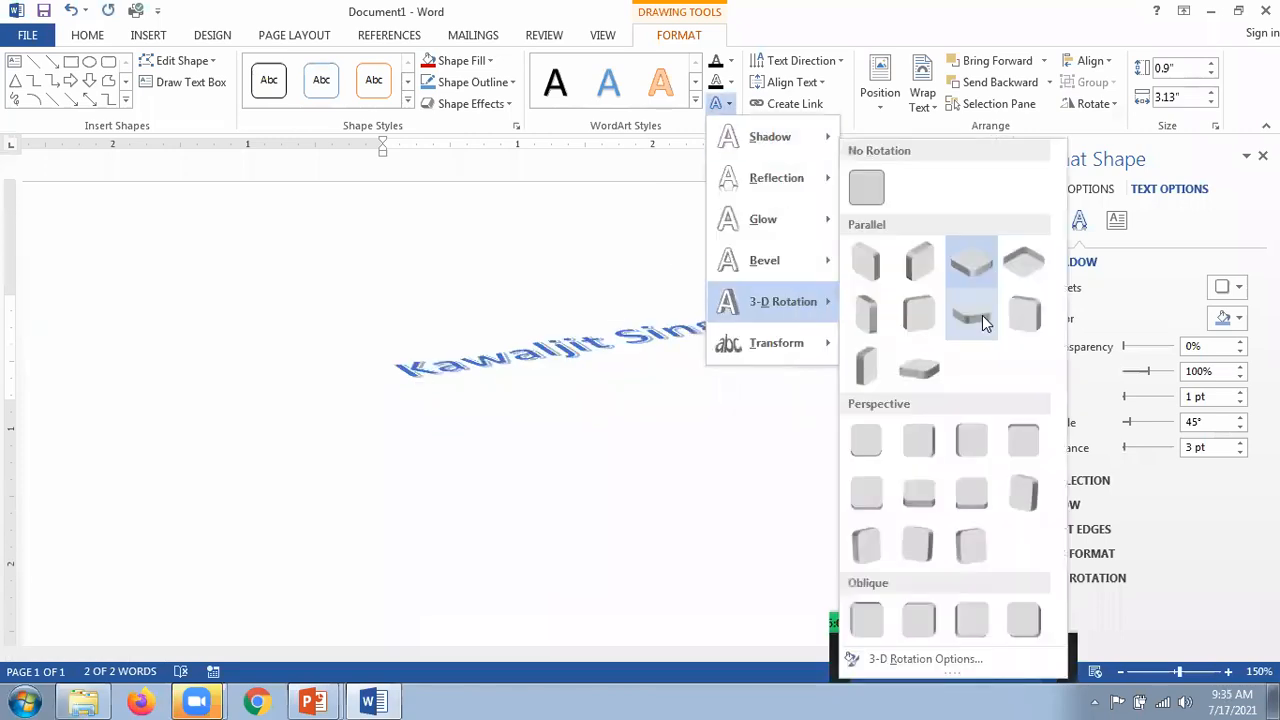
{"action": "left_click", "coordinate": [982, 315]}
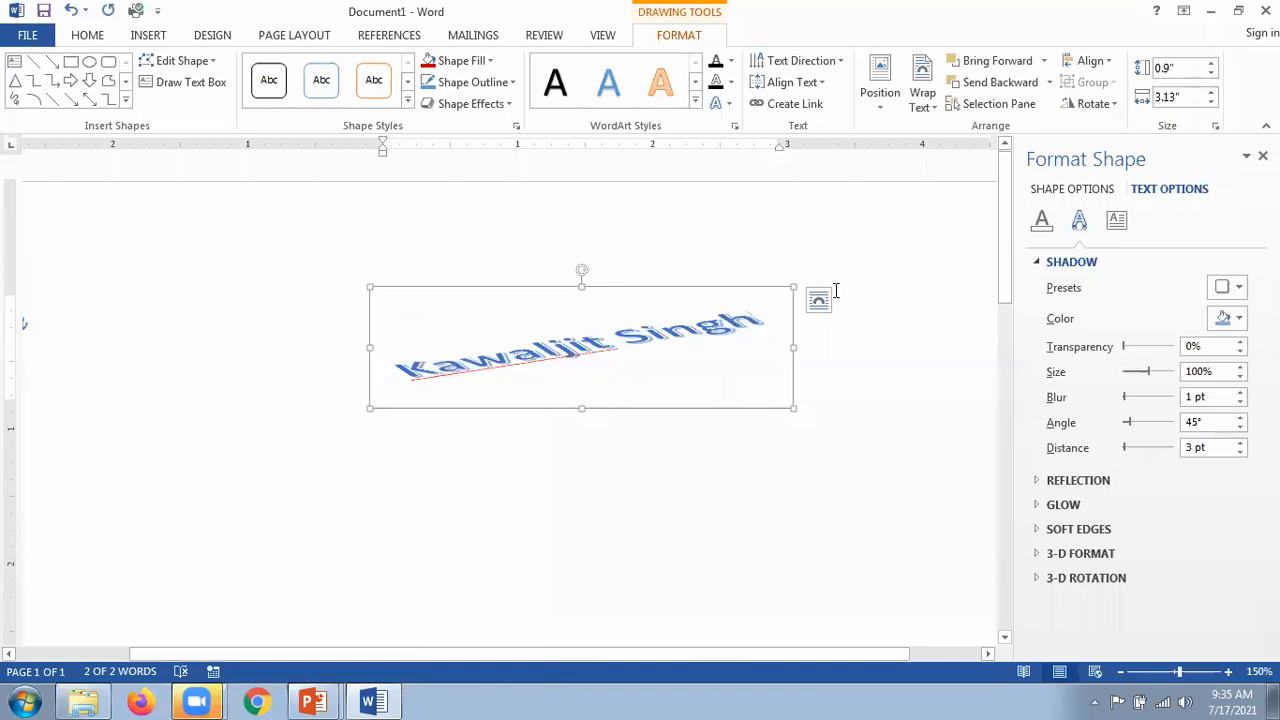
{"action": "left_click", "coordinate": [726, 106]}
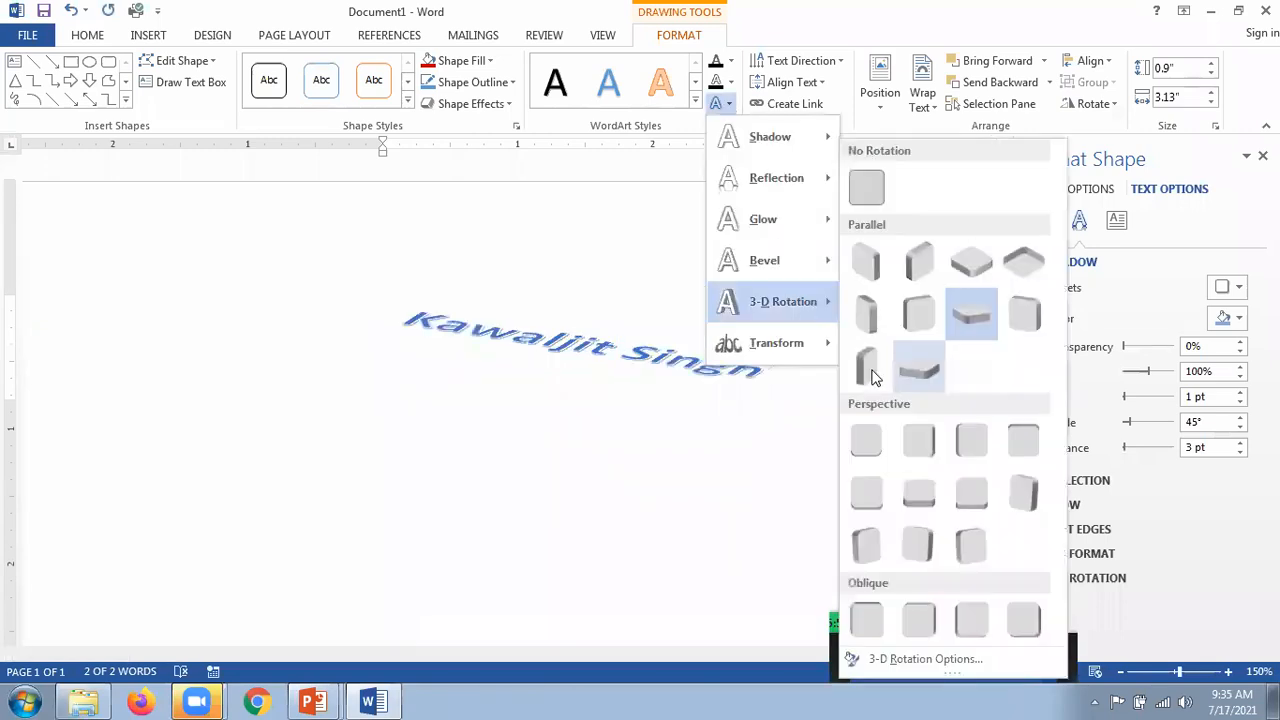
{"action": "left_click", "coordinate": [866, 375]}
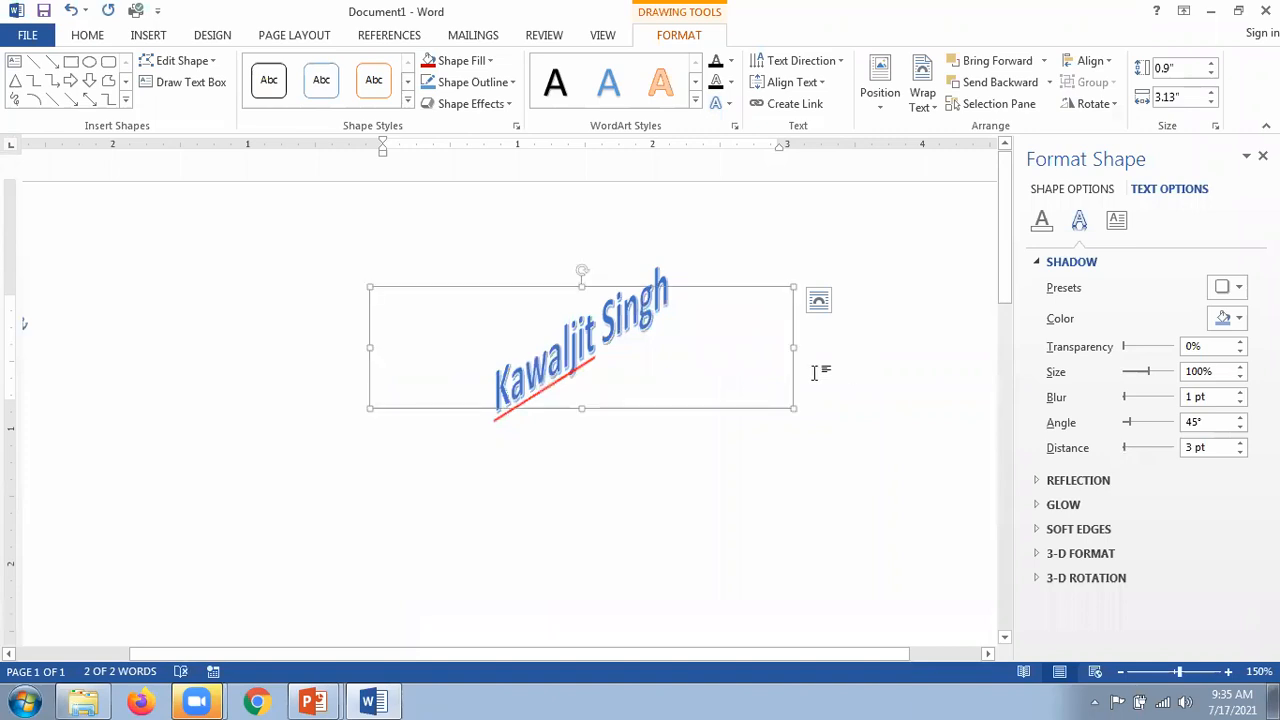
{"action": "left_click", "coordinate": [731, 108]}
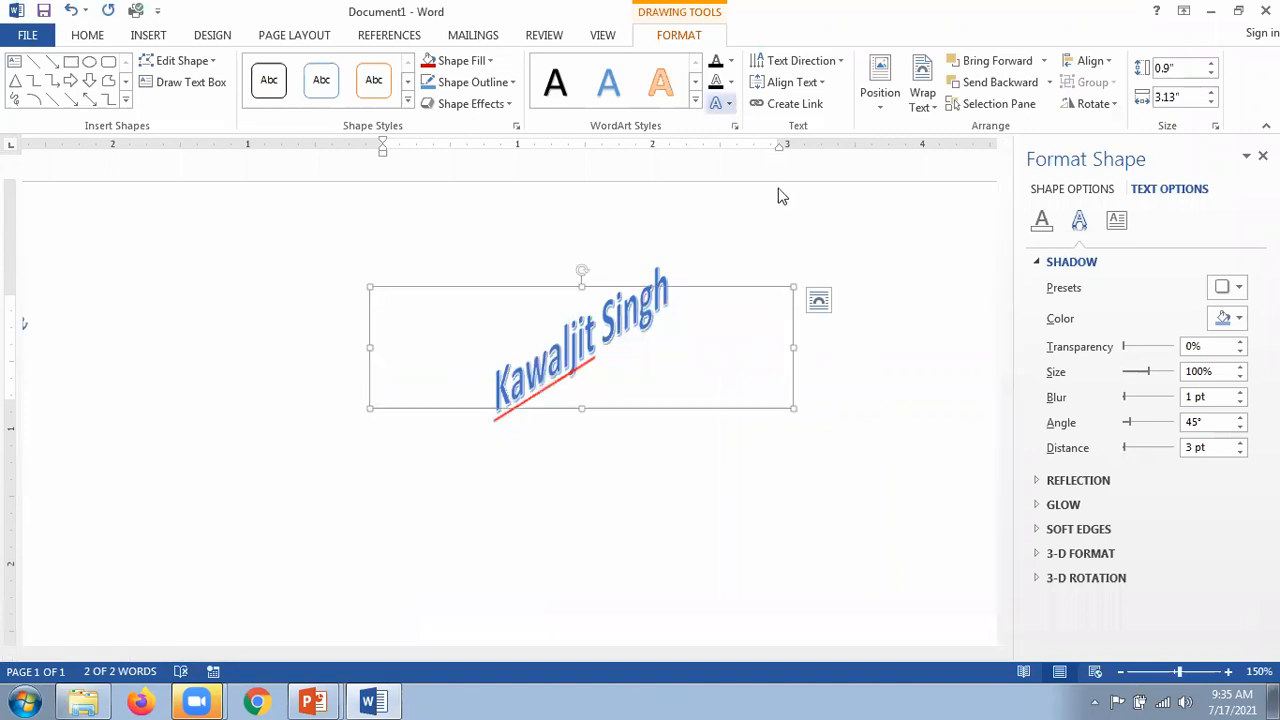
{"action": "mouse_move", "coordinate": [815, 301]}
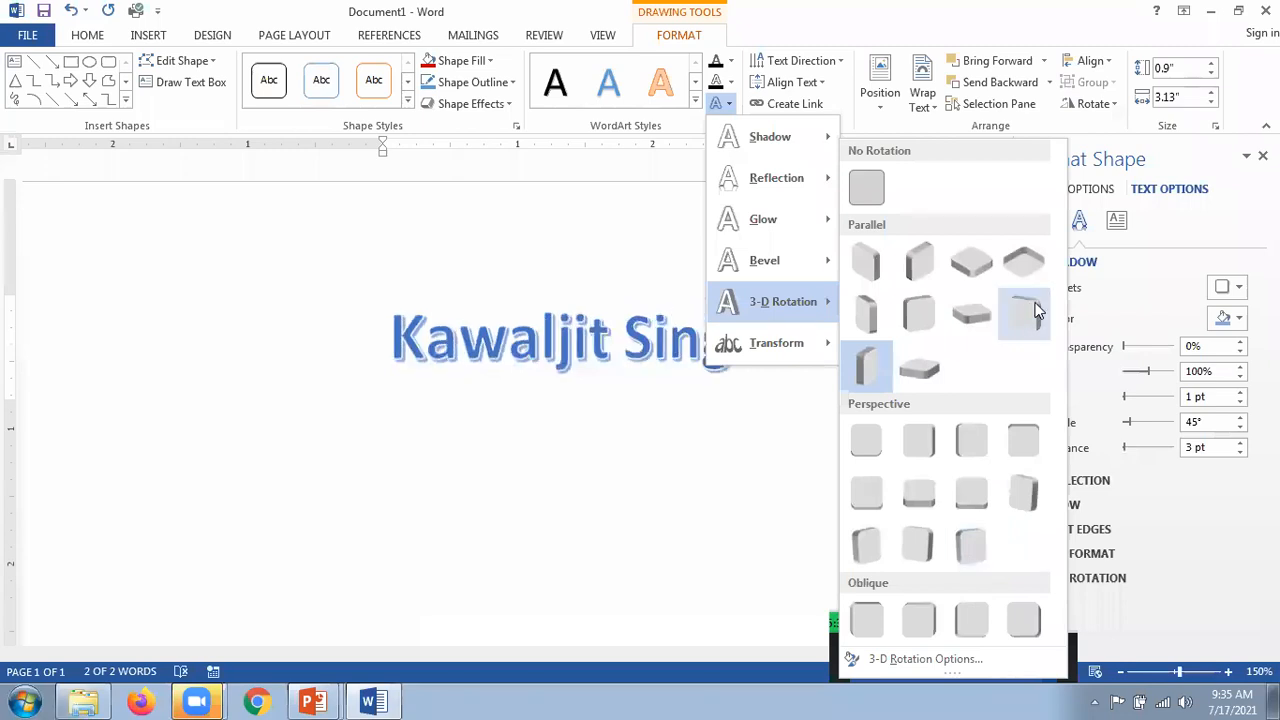
Step: Give the WordArt name a slight perspective 3-D tilt, then switch to the PowerPoint slide show
{"action": "left_click", "coordinate": [1007, 342]}
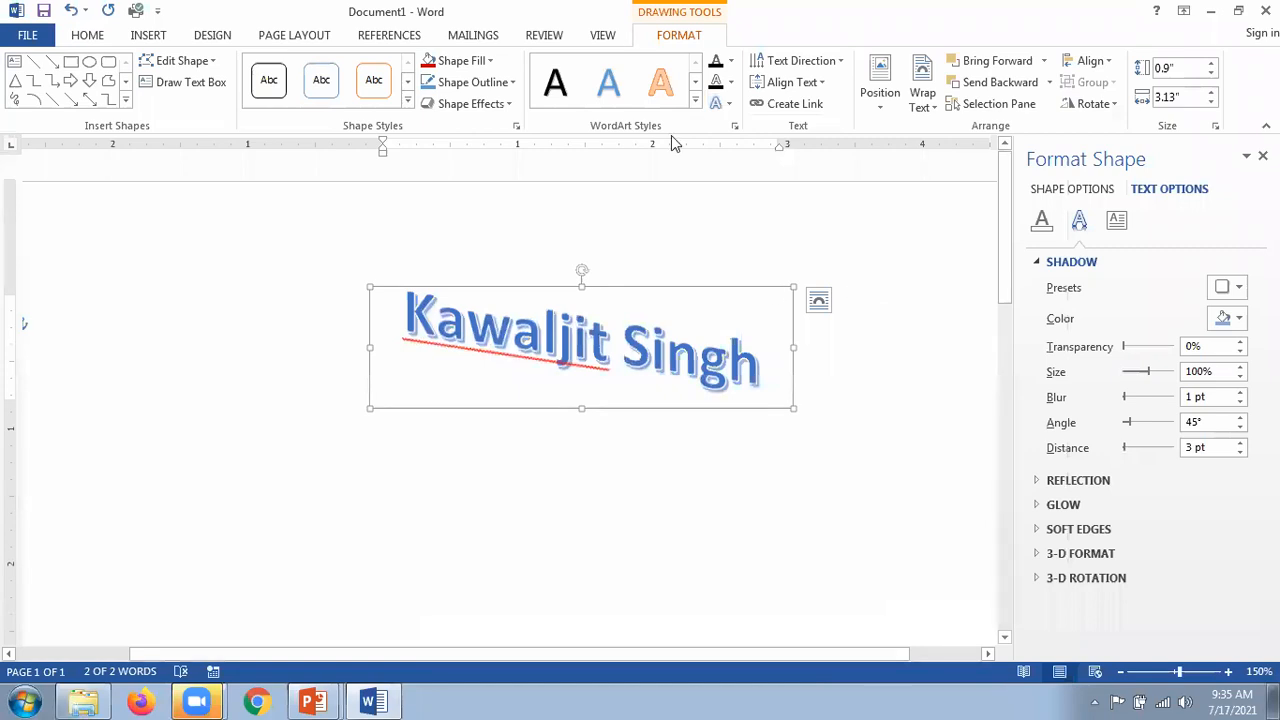
{"action": "key", "text": "alt+Tab"}
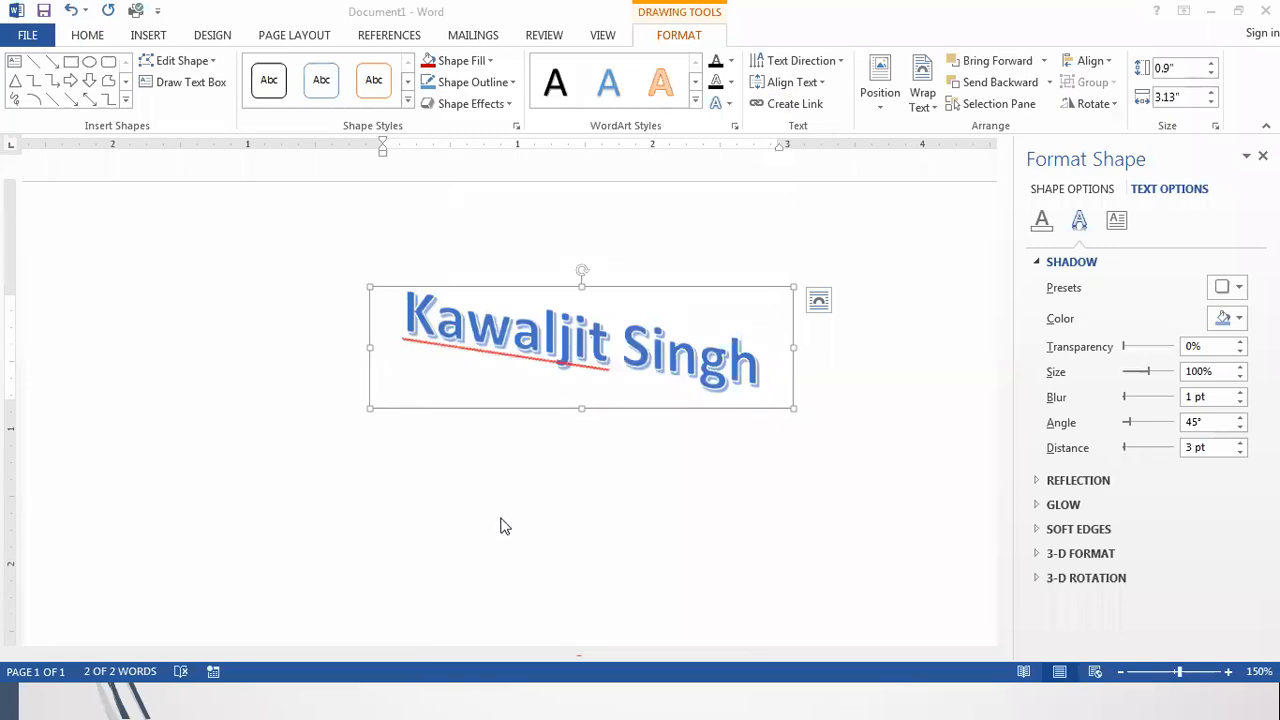
{"action": "key", "text": "alt+Tab"}
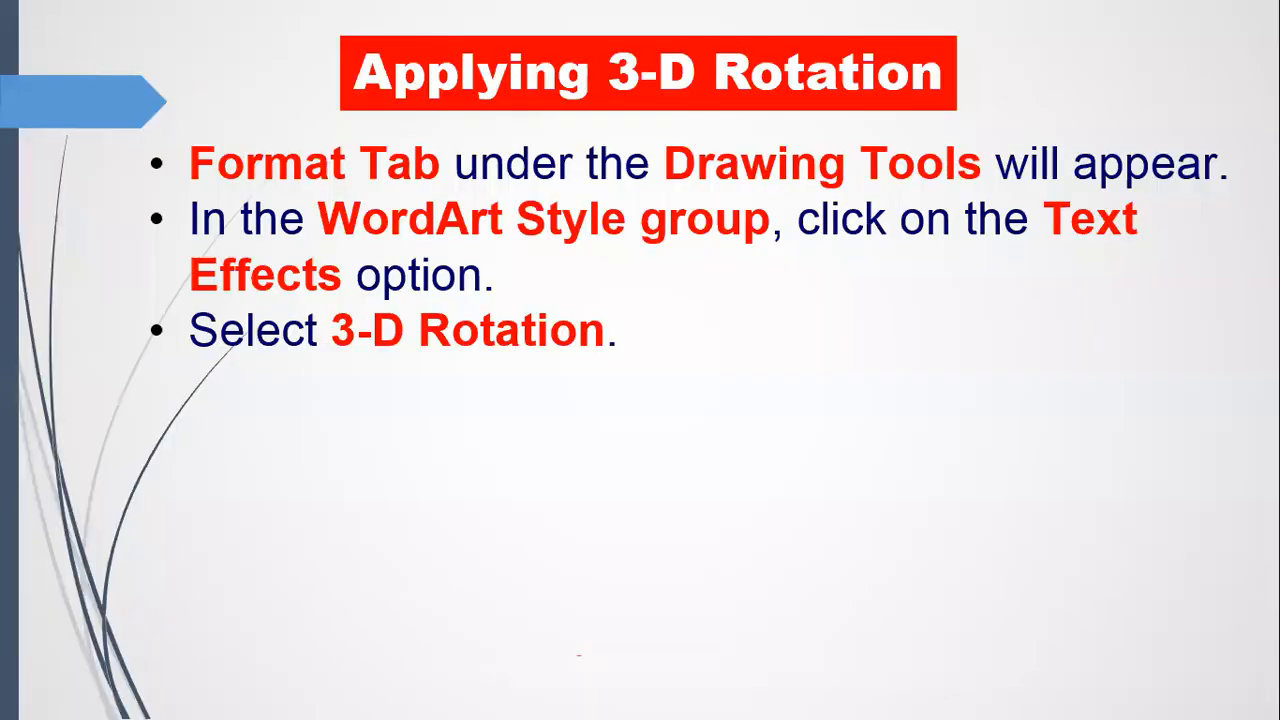
Step: Reveal the Moving WordArt heading and its three instruction bullets, then return to Word
{"action": "key", "text": "Right"}
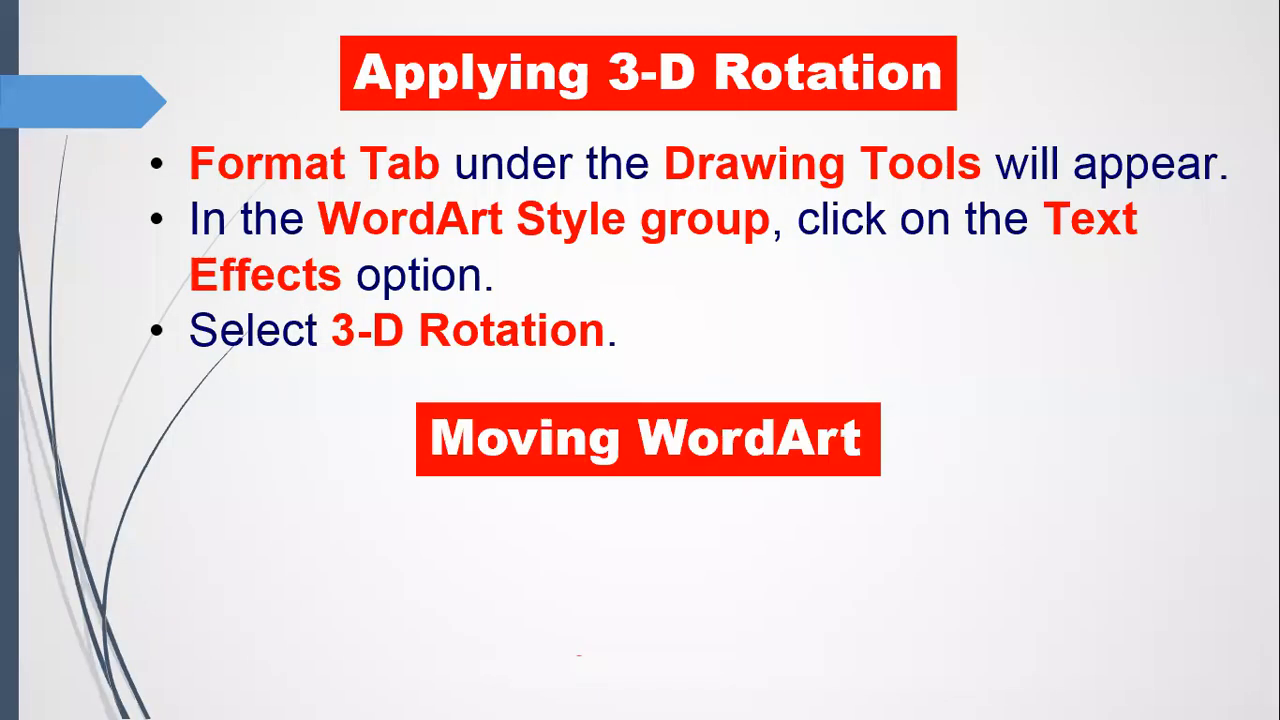
{"action": "key", "text": "Right"}
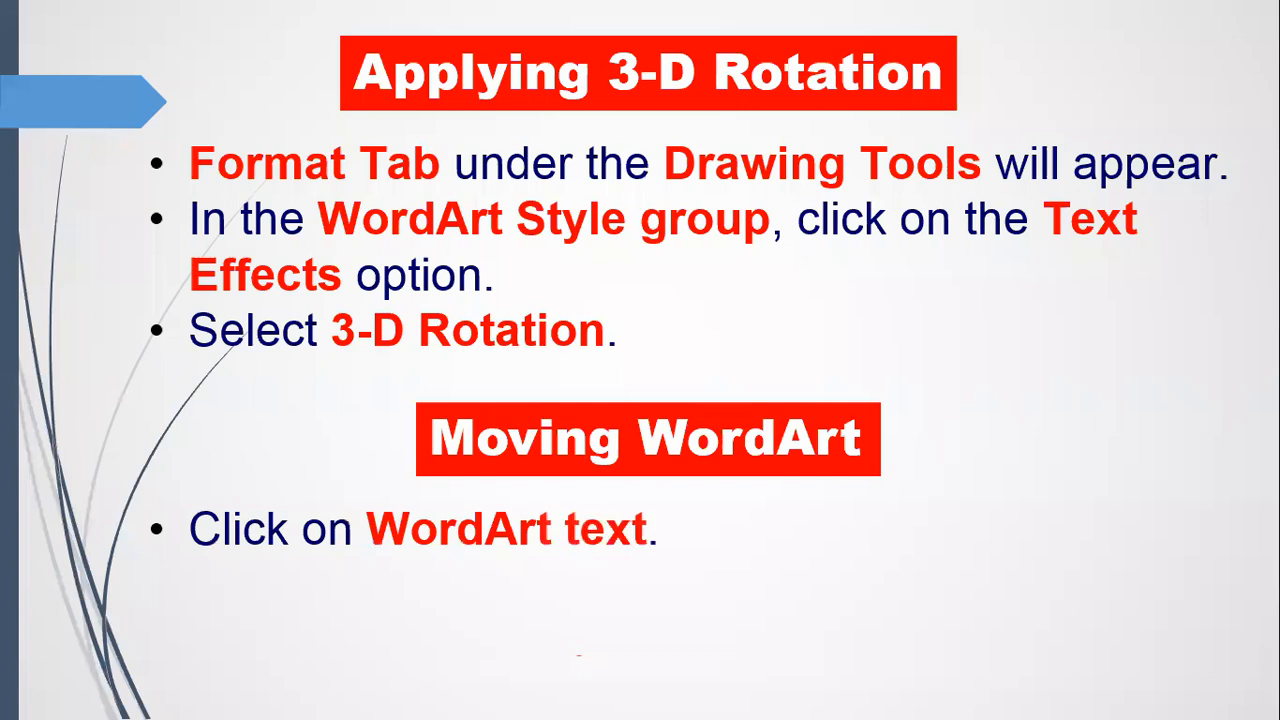
{"action": "key", "text": "Right"}
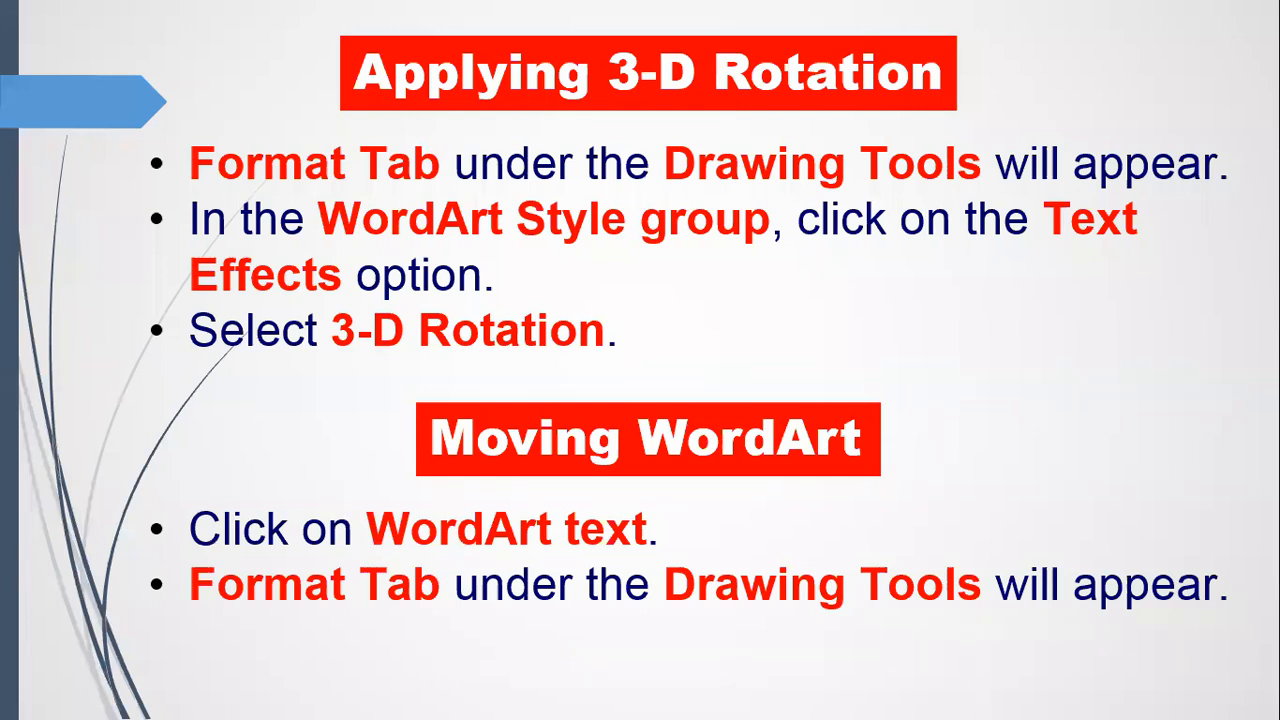
{"action": "key", "text": "Right"}
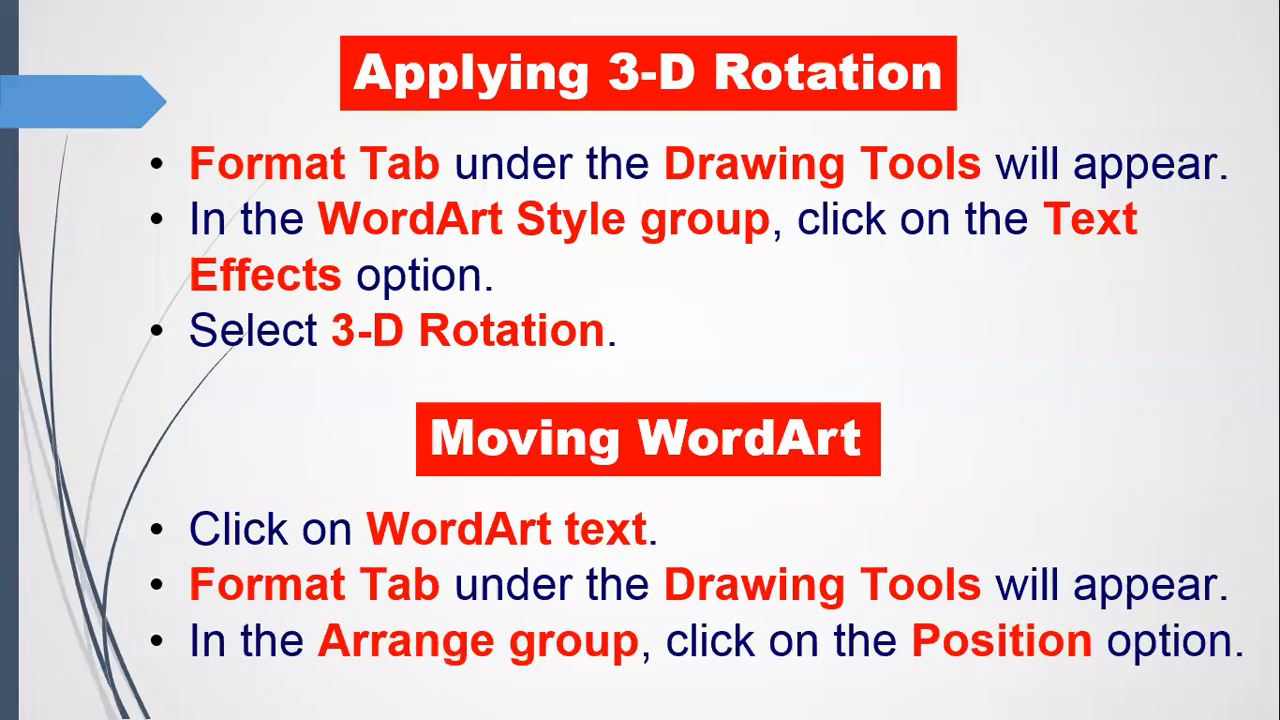
{"action": "key", "text": "alt+Tab"}
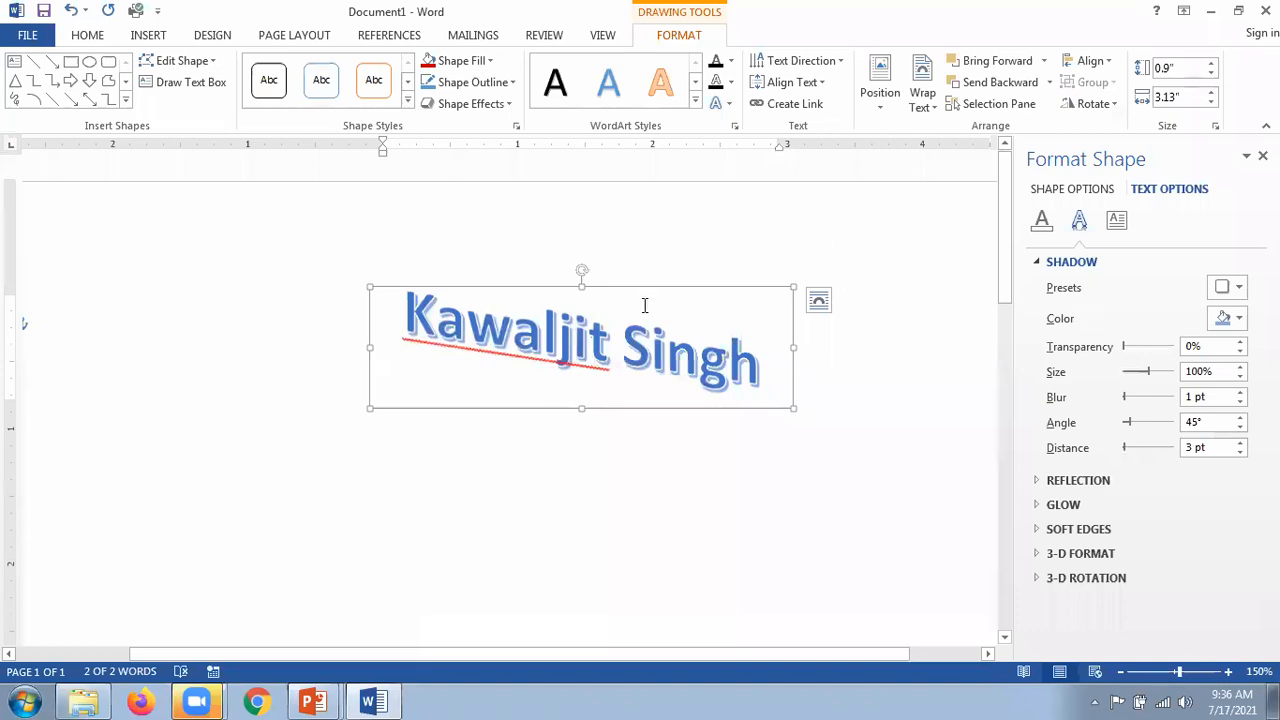
Step: Drag the tilted WordArt name to sit just left of page centre, undoing stray moves
{"action": "left_click_drag", "start_coordinate": [635, 289], "coordinate": [436, 276]}
{"action": "left_click_drag", "start_coordinate": [318, 277], "coordinate": [320, 275]}
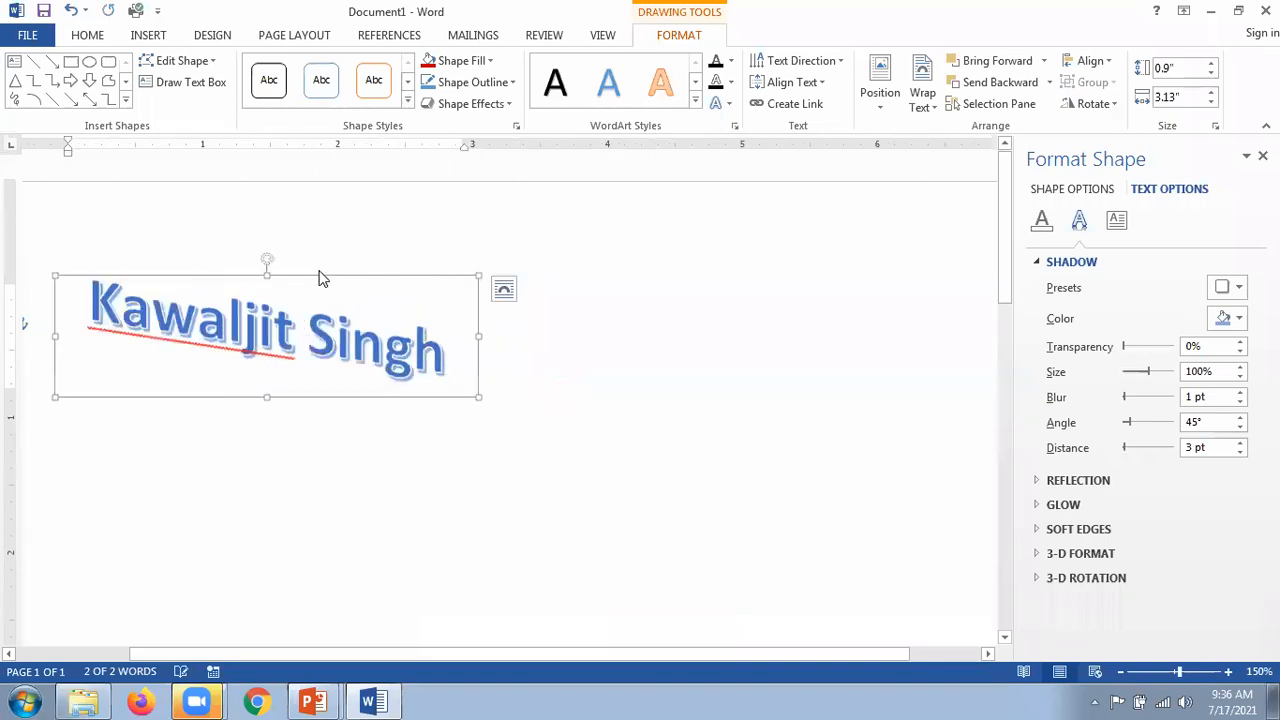
{"action": "key", "text": "ctrl+z"}
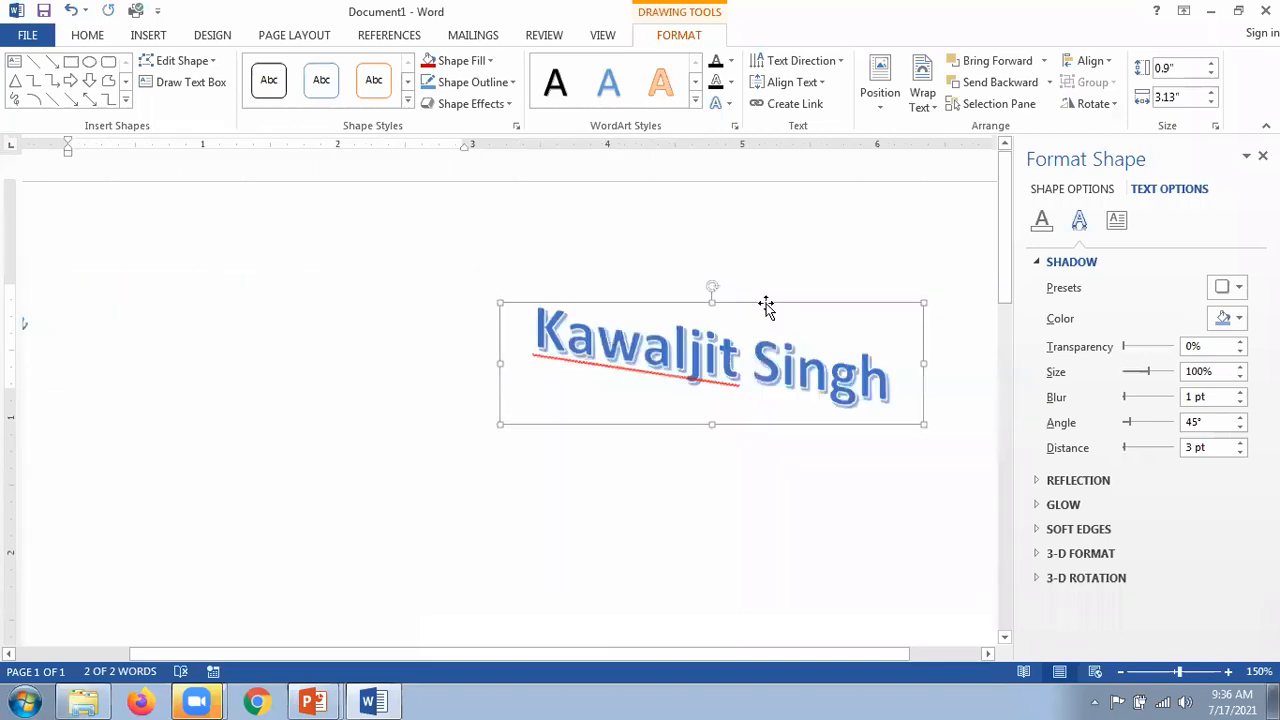
{"action": "key", "text": "ctrl+z"}
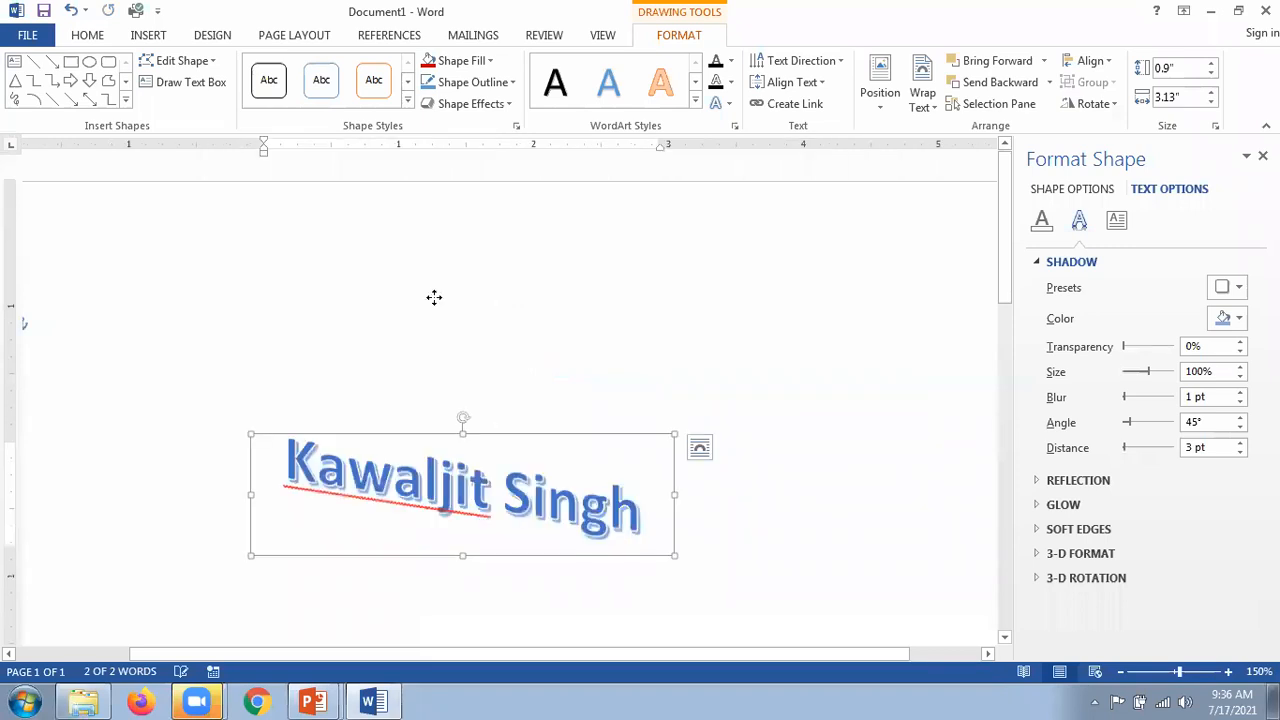
{"action": "key", "text": "ctrl+z"}
{"action": "key", "text": "ctrl+z"}
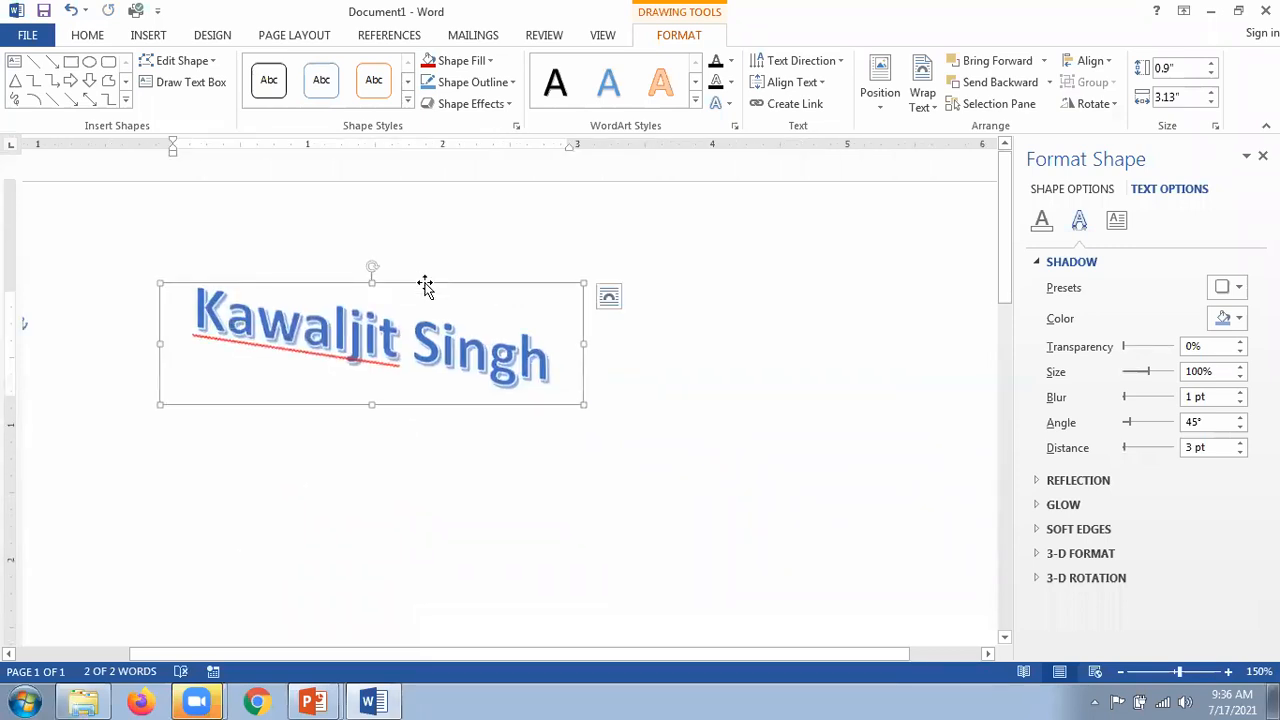
{"action": "key", "text": "ctrl+y"}
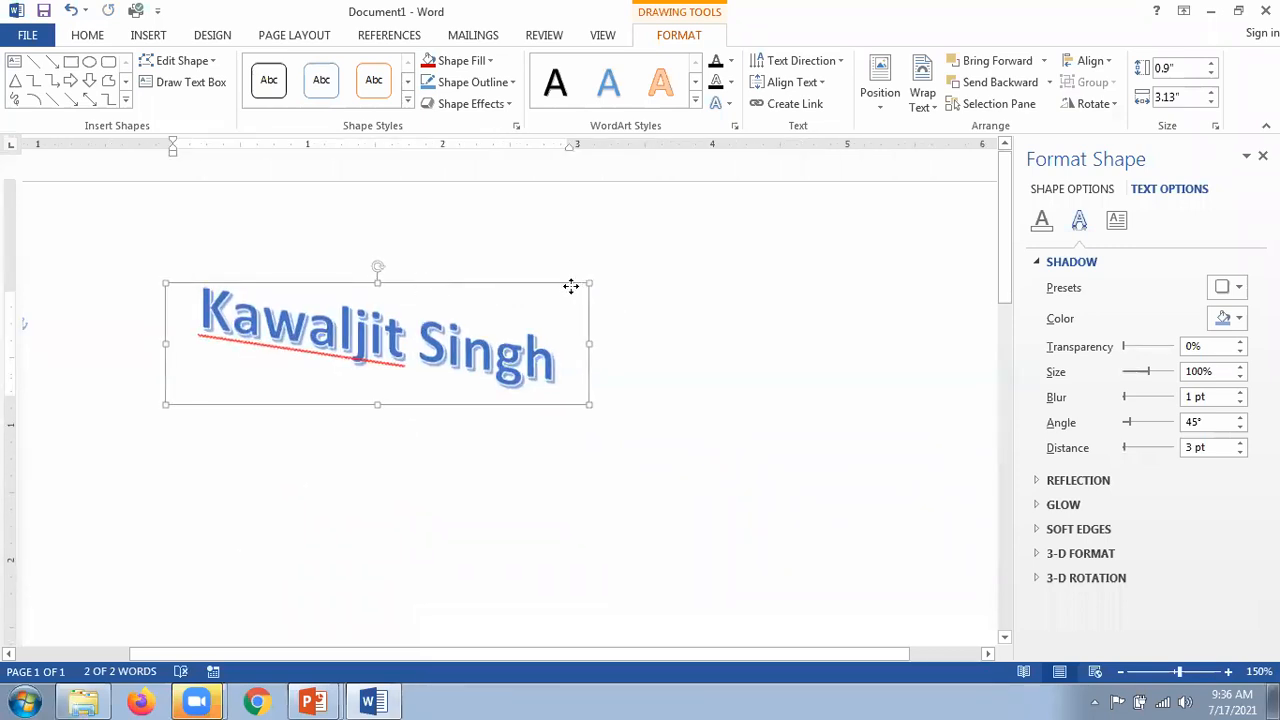
{"action": "left_click_drag", "start_coordinate": [421, 283], "coordinate": [572, 290]}
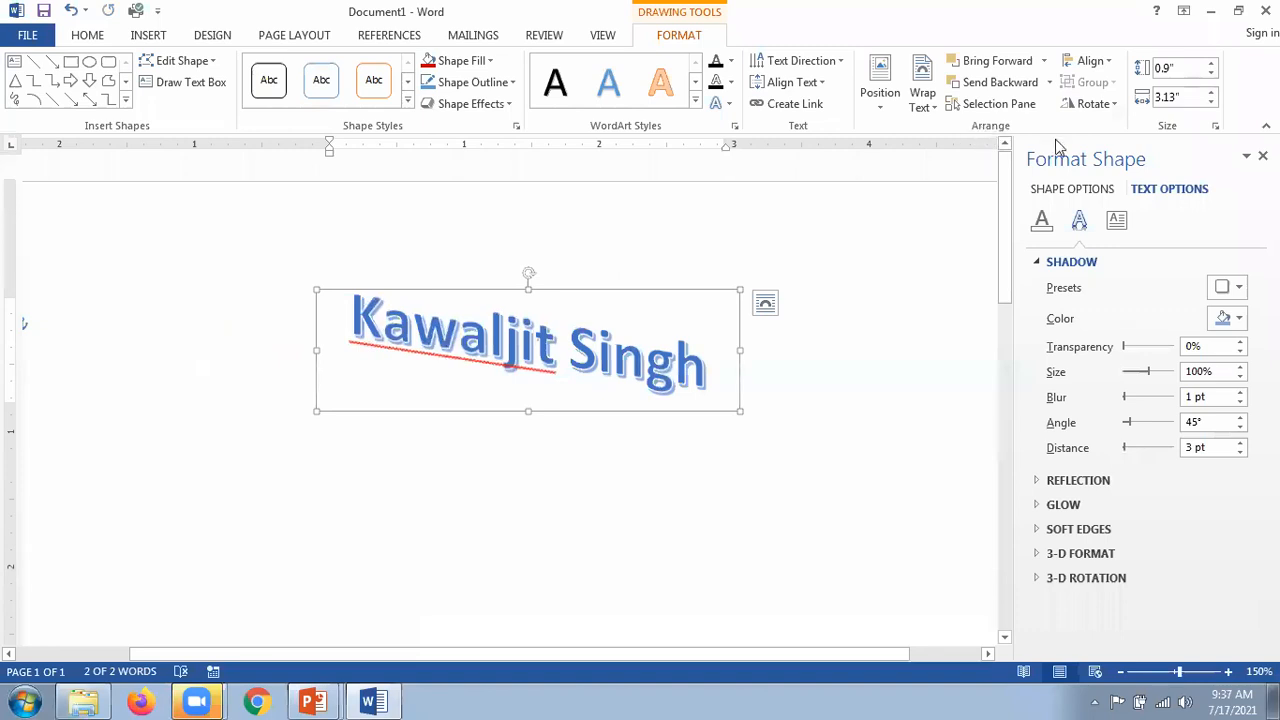
Step: Try preset page positions, set the WordArt top left, then drag it to mid-page
{"action": "left_click", "coordinate": [879, 112]}
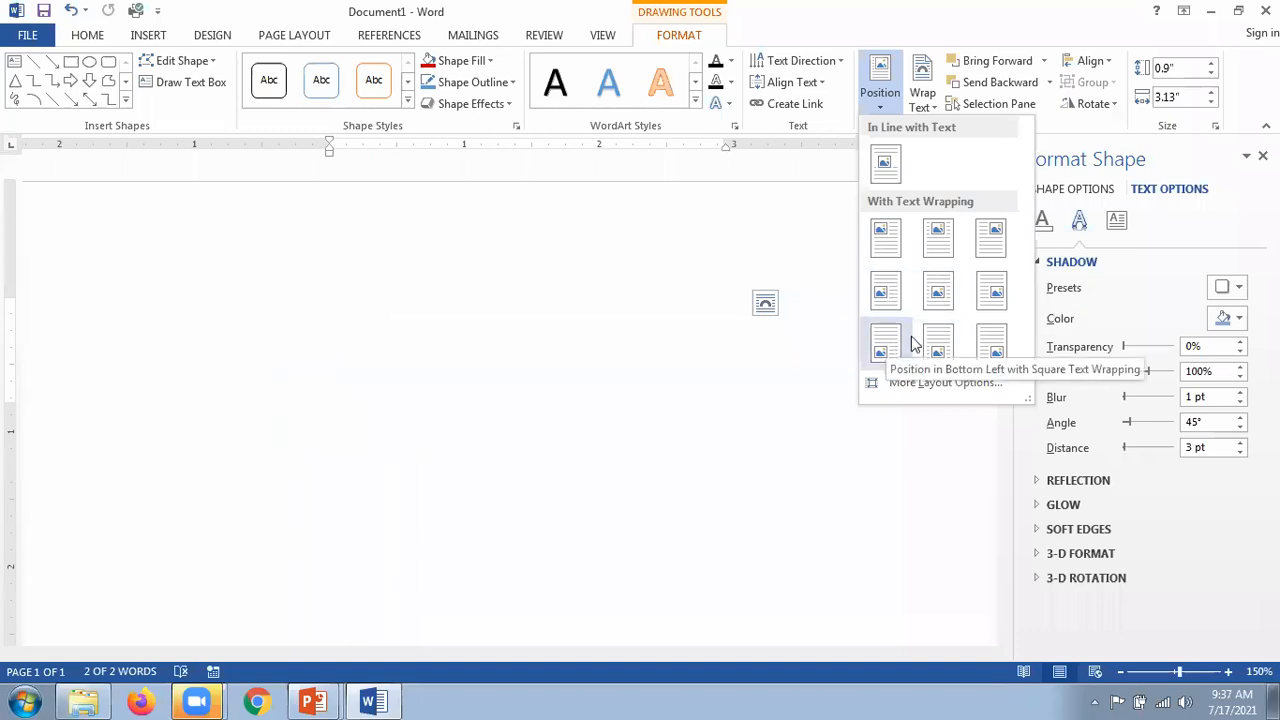
{"action": "left_click", "coordinate": [994, 292]}
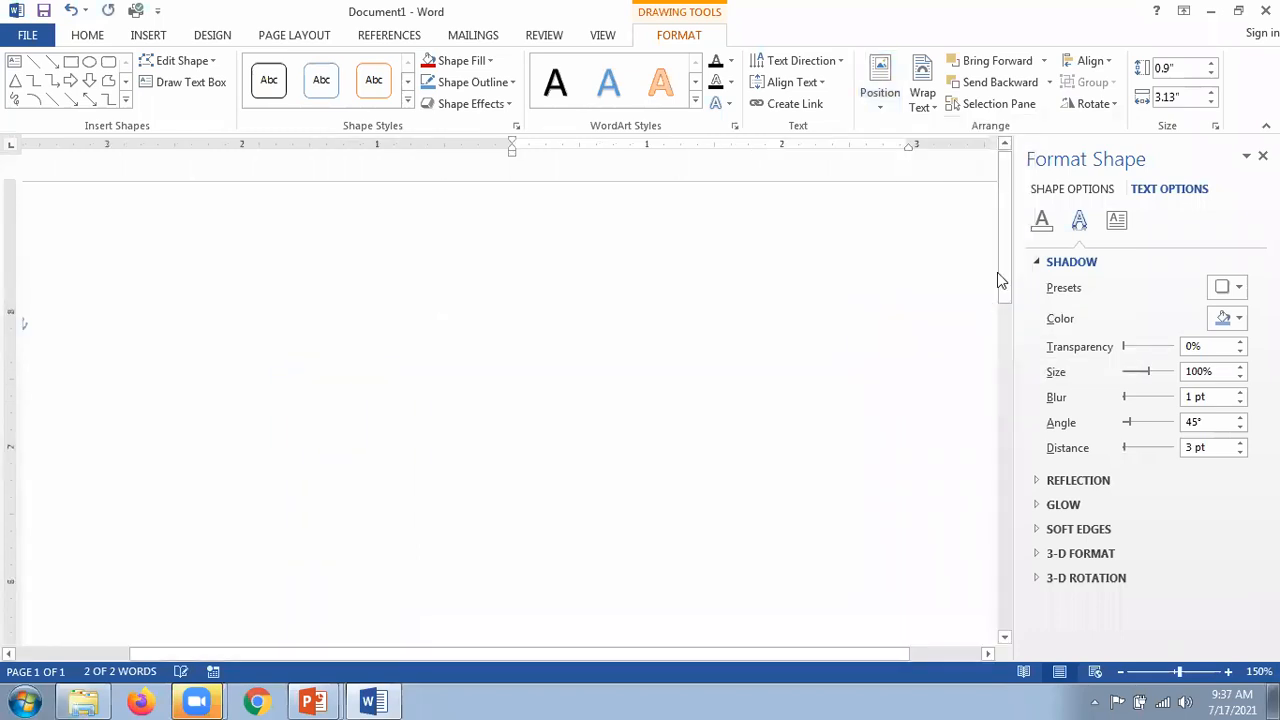
{"action": "left_click", "coordinate": [1006, 462]}
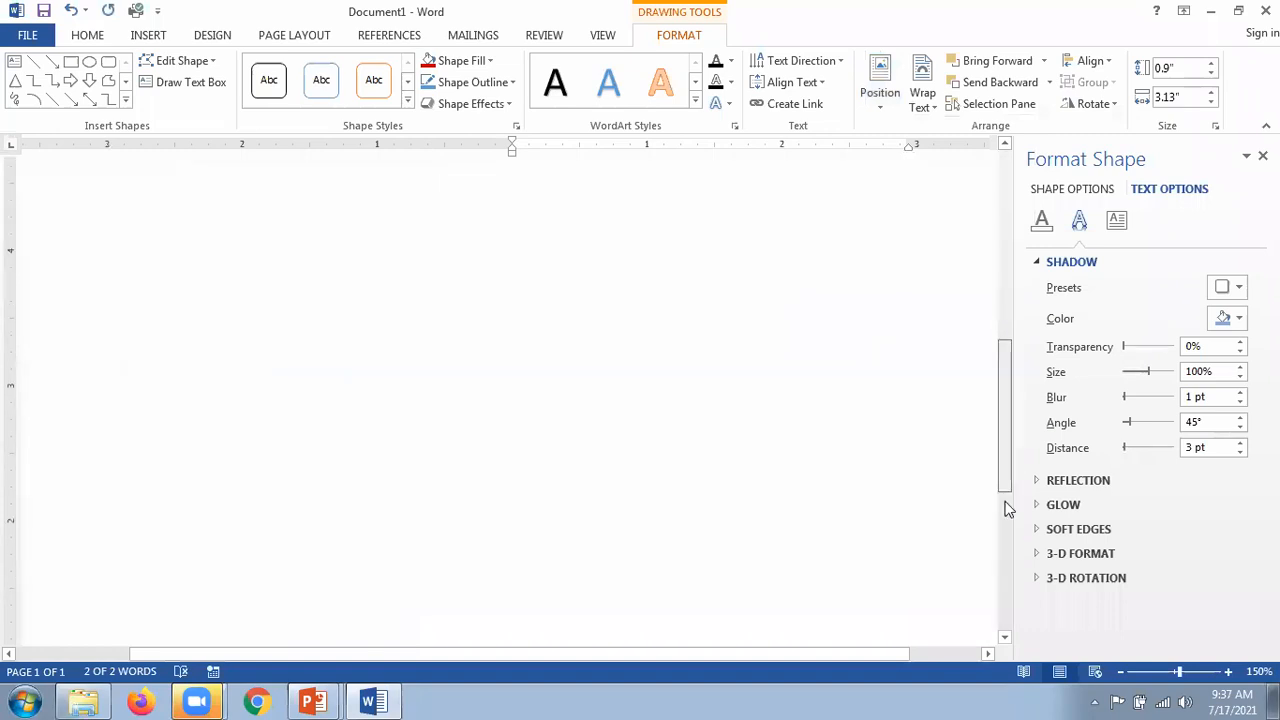
{"action": "scroll", "coordinate": [877, 428], "scroll_direction": "down", "scroll_amount": 1}
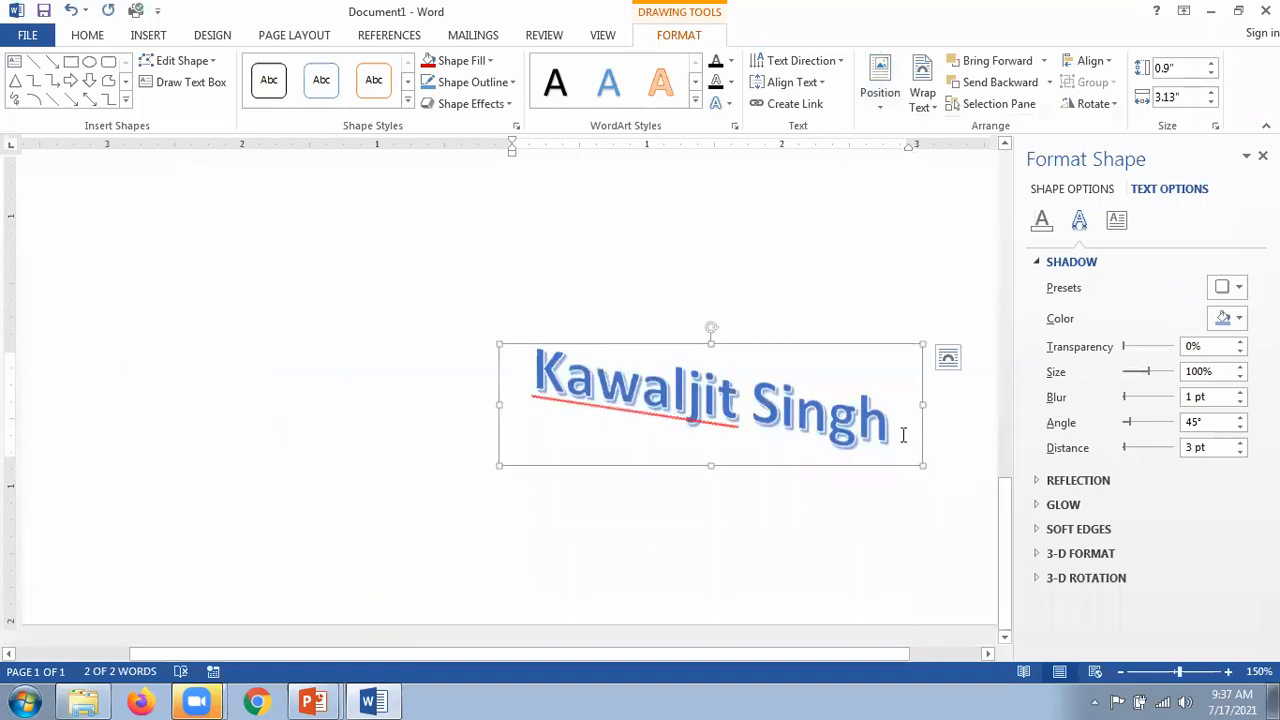
{"action": "left_click_drag", "start_coordinate": [1006, 517], "coordinate": [1002, 162]}
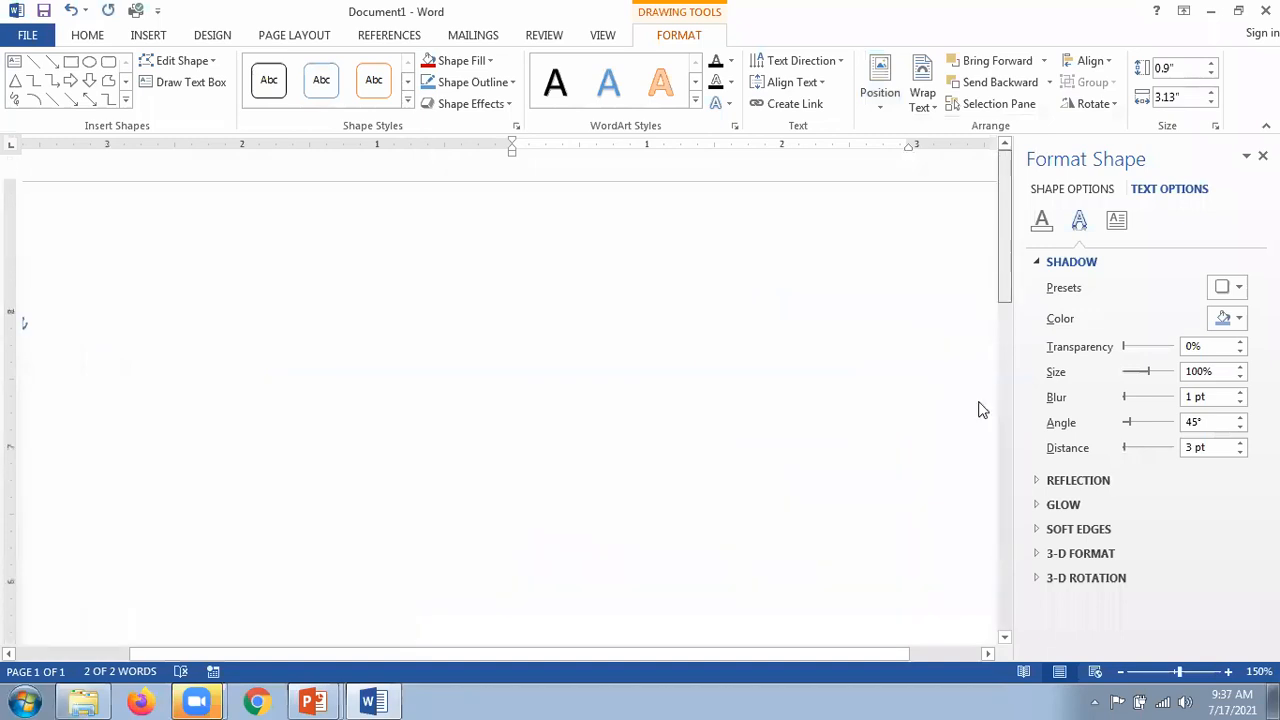
{"action": "left_click", "coordinate": [884, 112]}
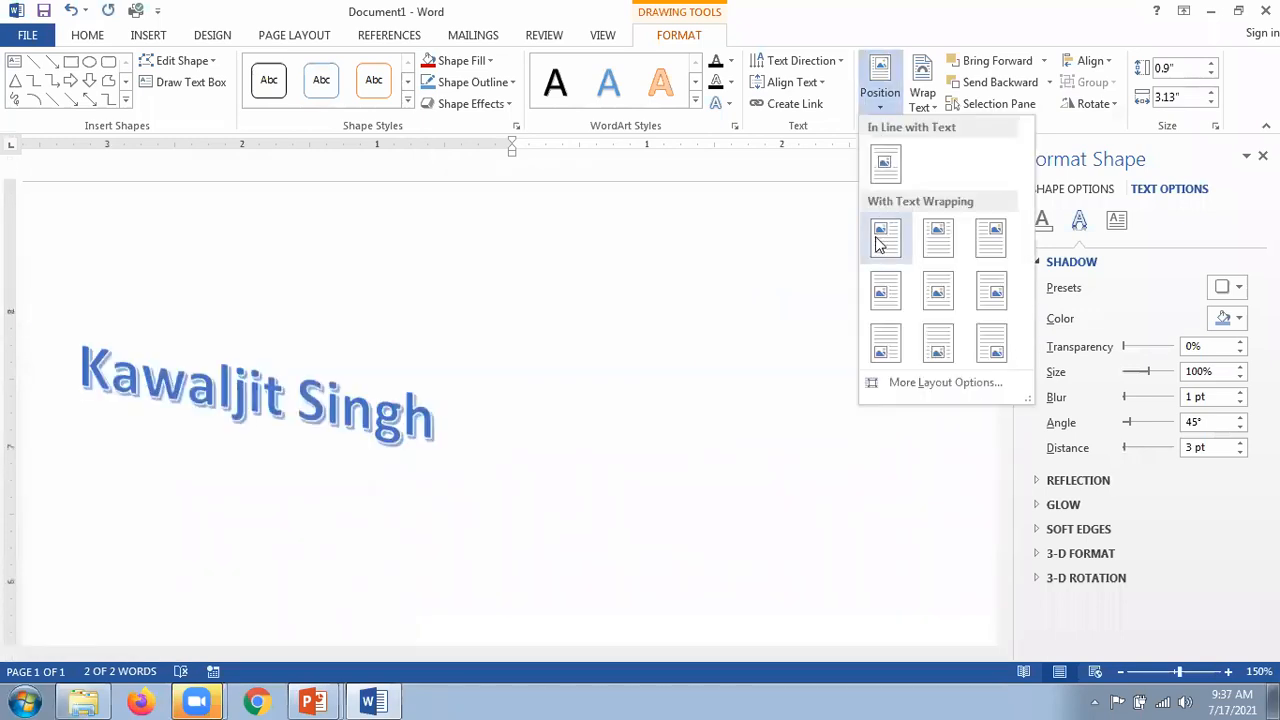
{"action": "left_click", "coordinate": [877, 236]}
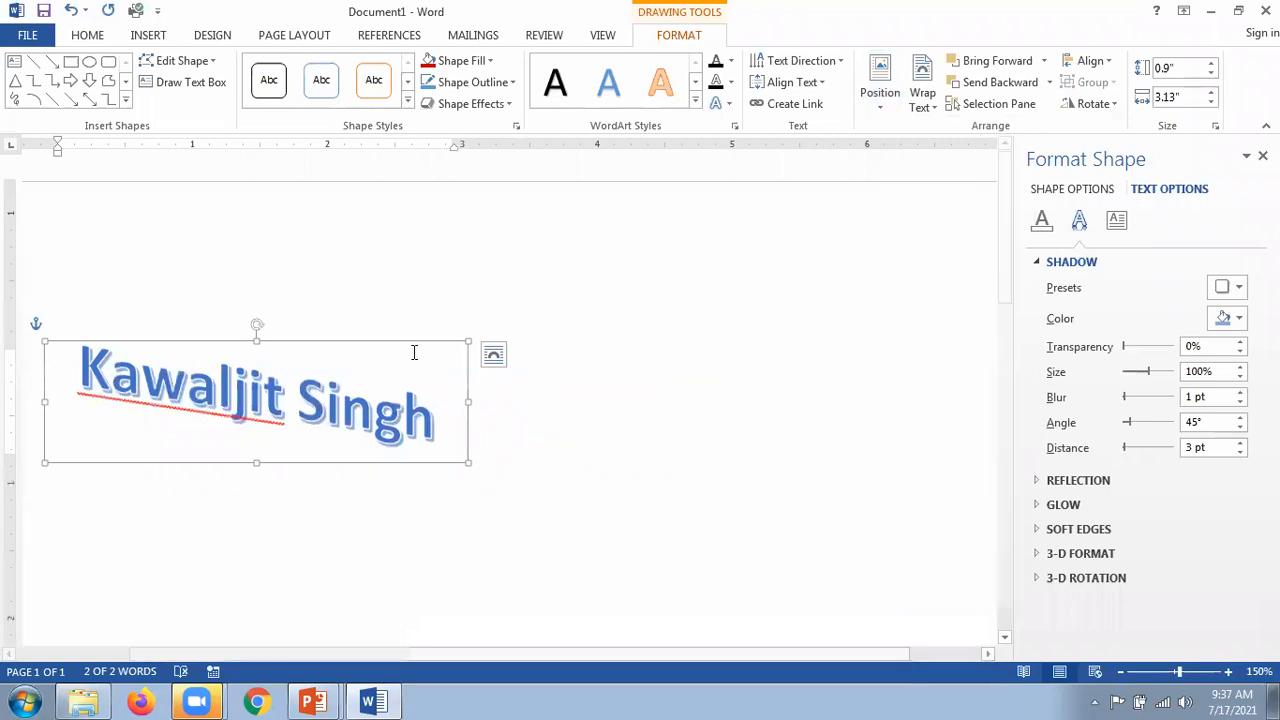
{"action": "left_click_drag", "start_coordinate": [414, 342], "coordinate": [710, 291]}
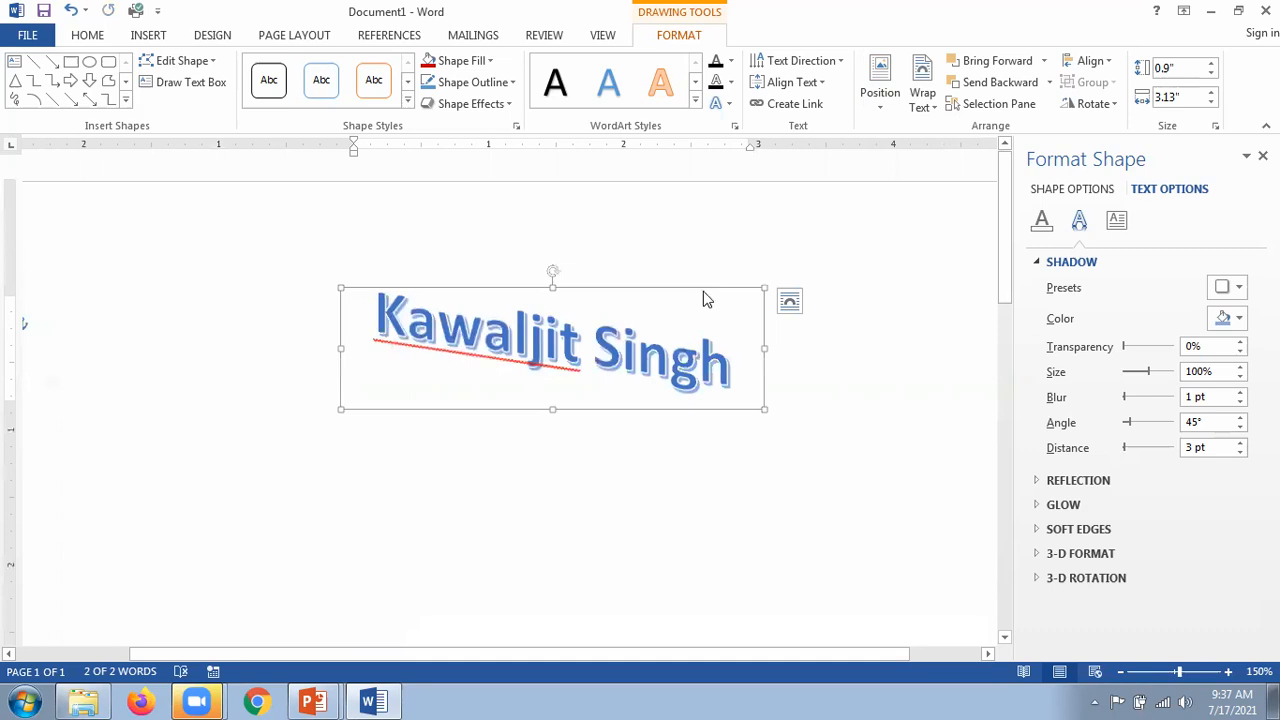
Step: Check the slide show, then return and apply another preset page position to the WordArt
{"action": "key", "text": "alt+Tab"}
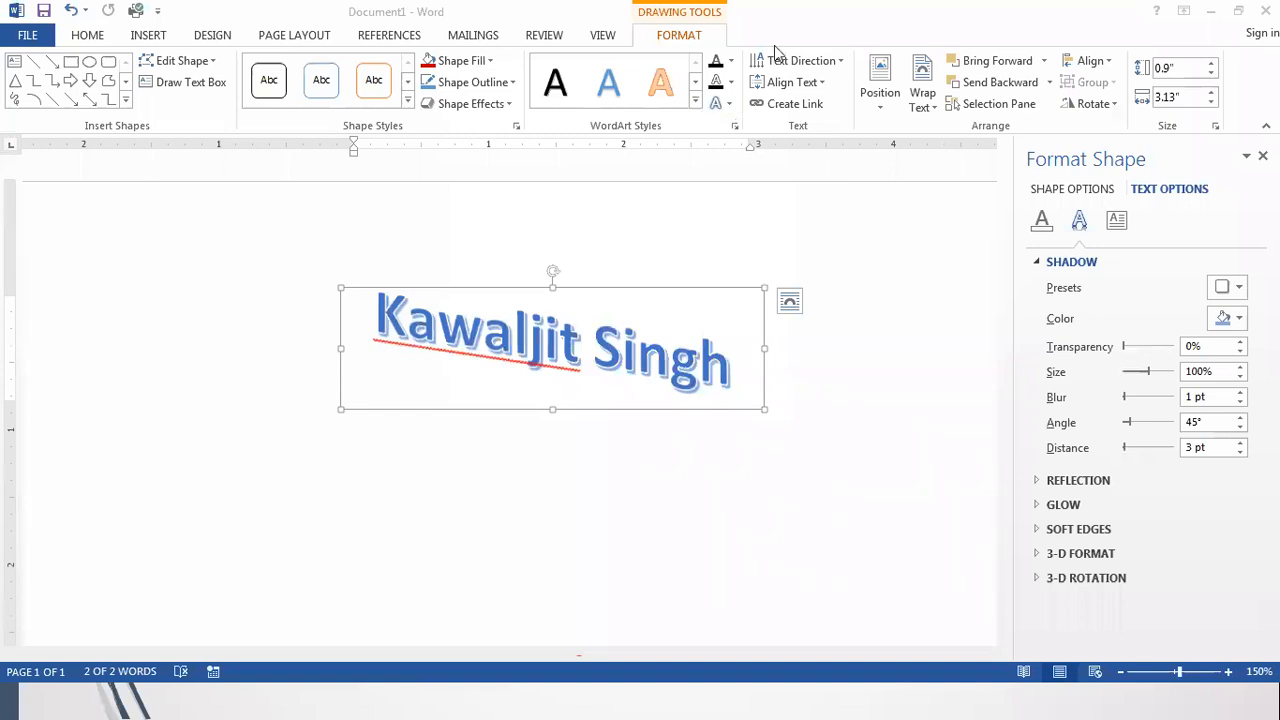
{"action": "left_click", "coordinate": [622, 289]}
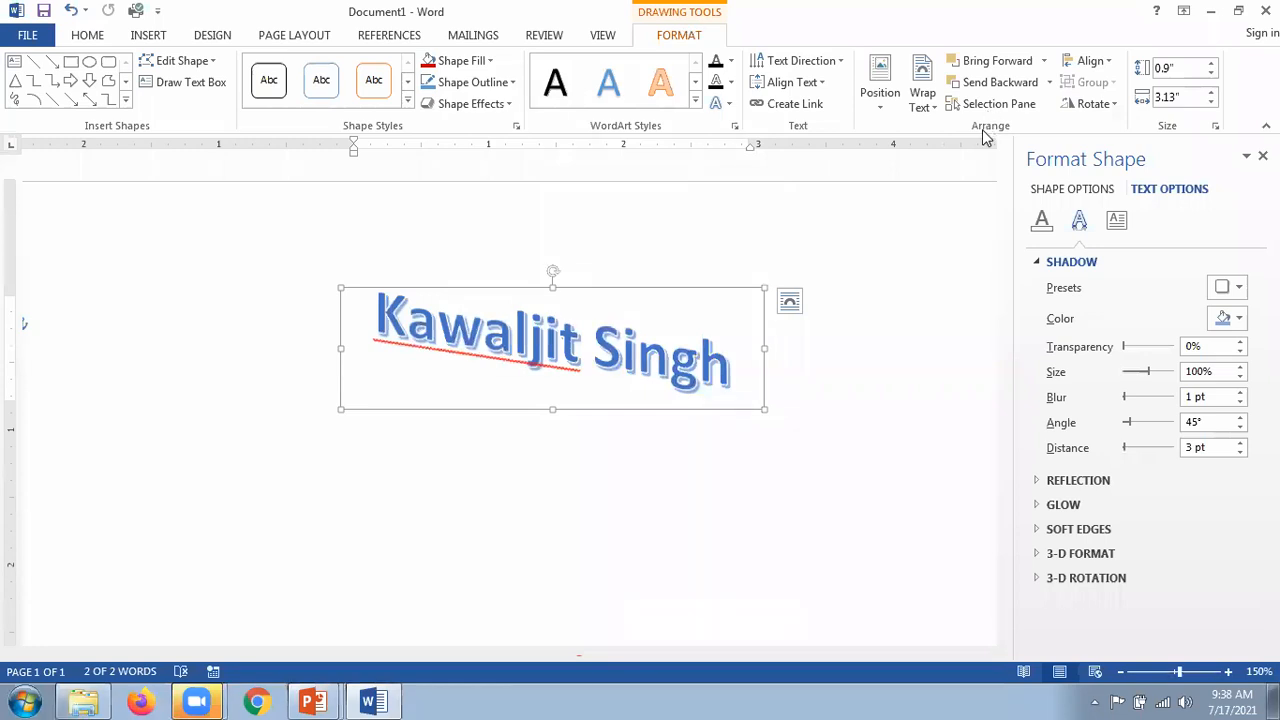
{"action": "left_click", "coordinate": [878, 108]}
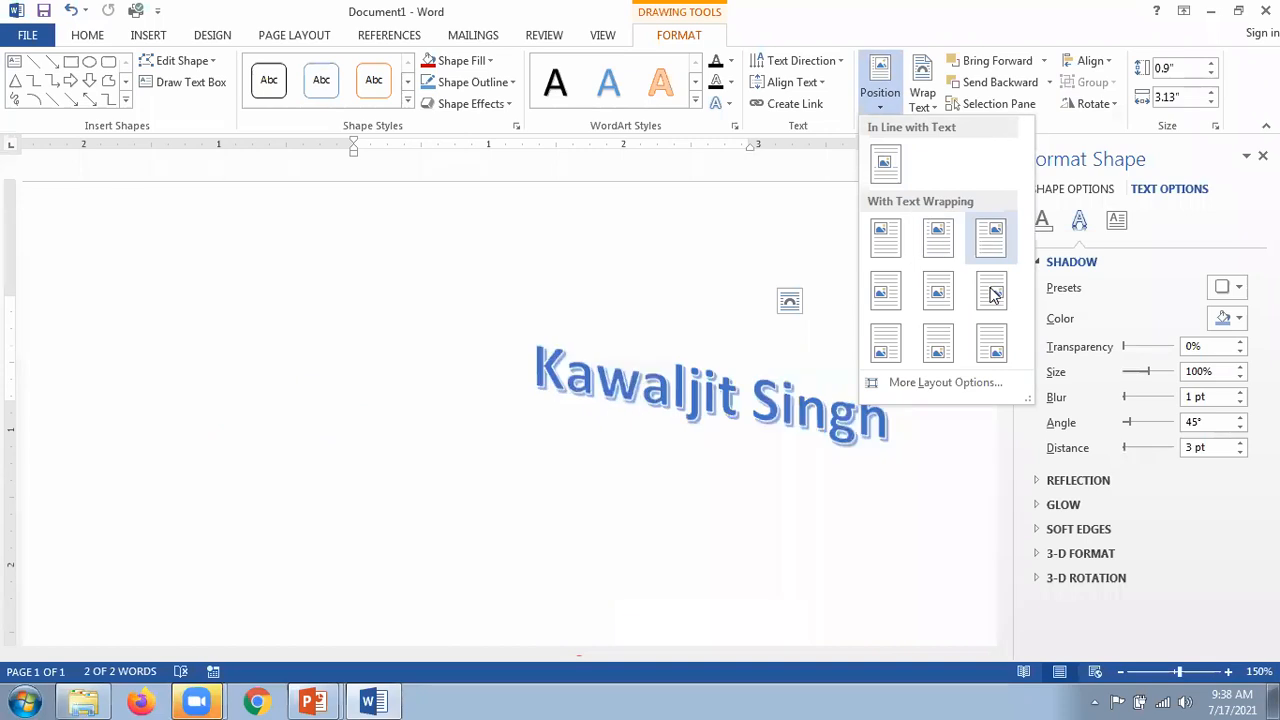
{"action": "left_click", "coordinate": [992, 344]}
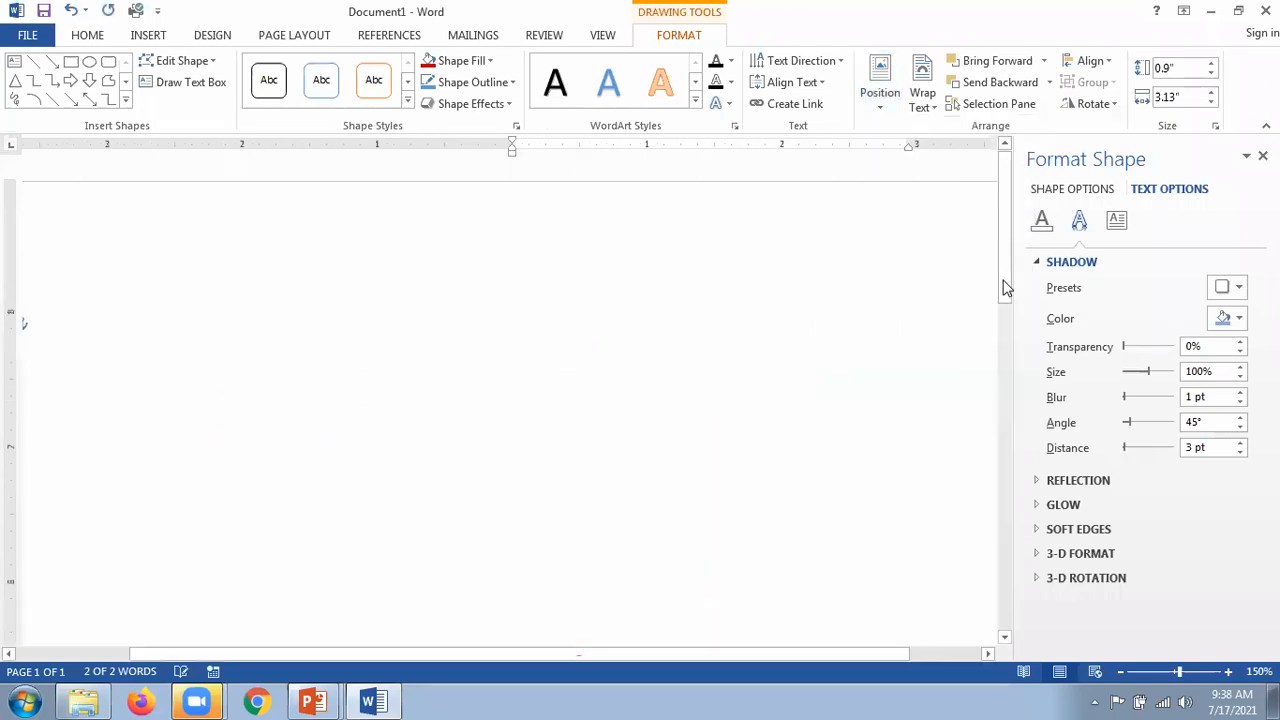
{"action": "left_click", "coordinate": [1010, 471]}
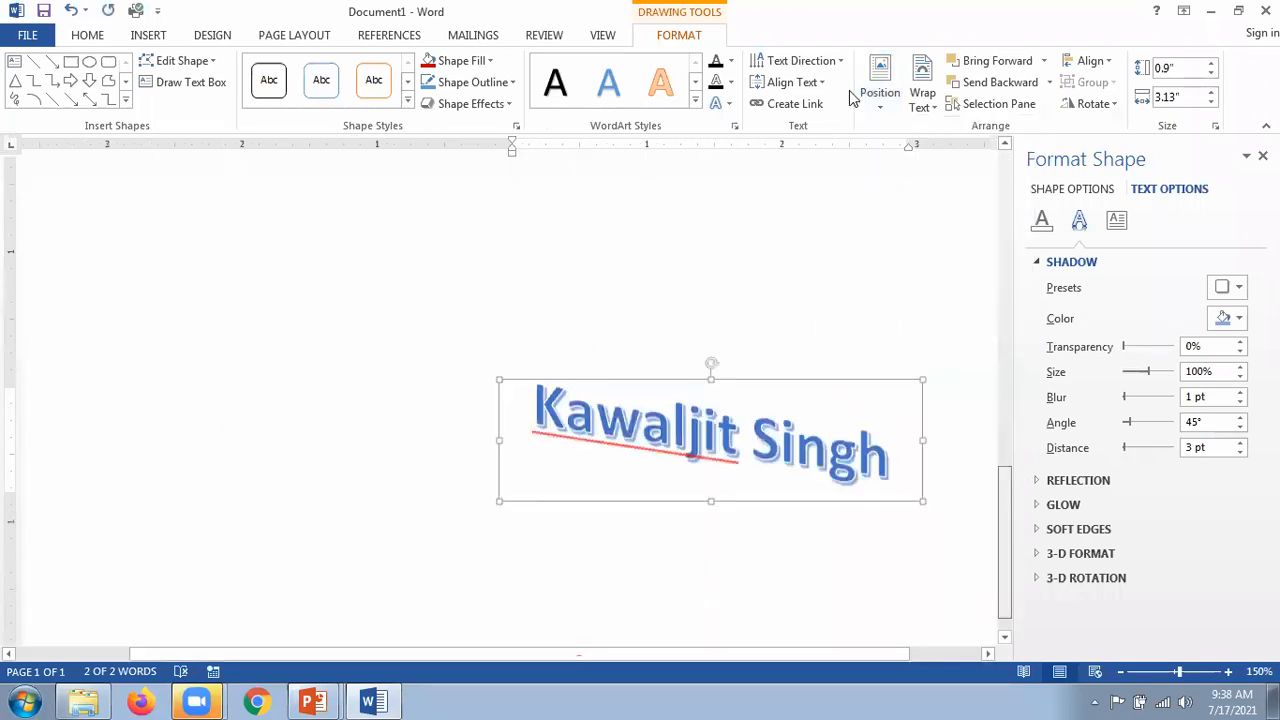
Step: Set the WordArt In Line with Text at the left margin and test dragging it right
{"action": "left_click", "coordinate": [876, 104]}
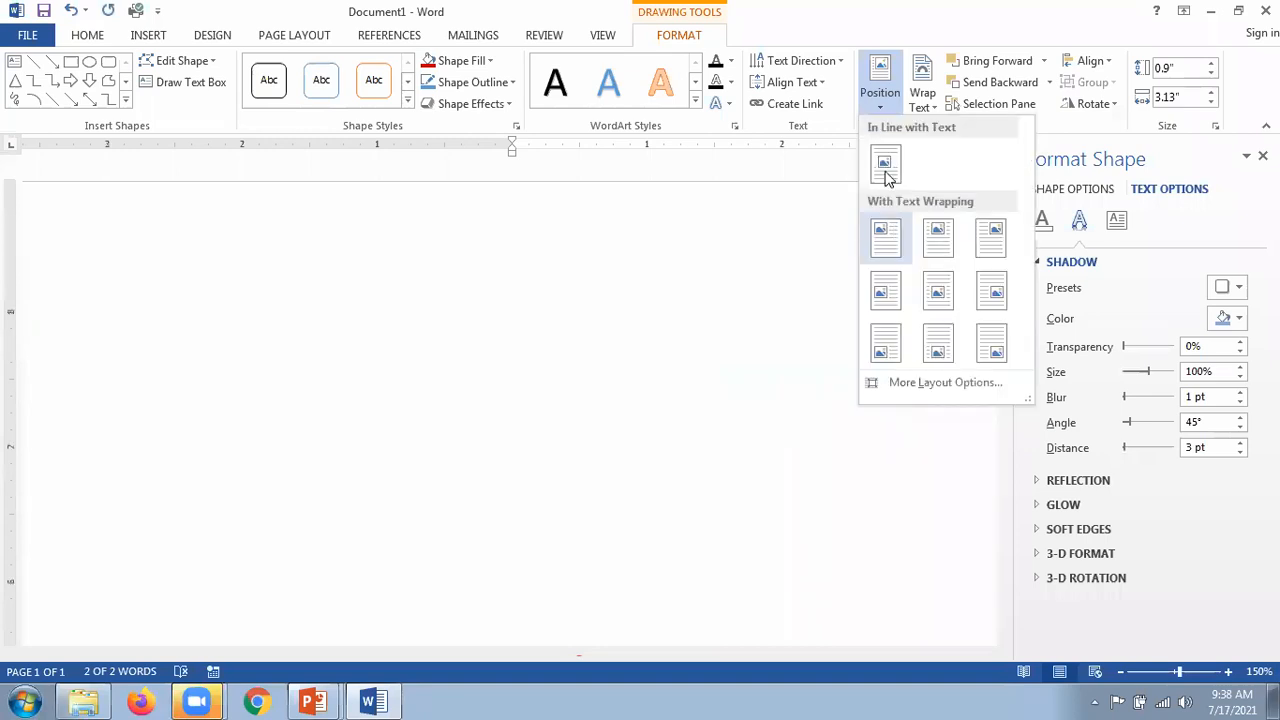
{"action": "left_click", "coordinate": [883, 170]}
{"action": "left_click", "coordinate": [530, 458]}
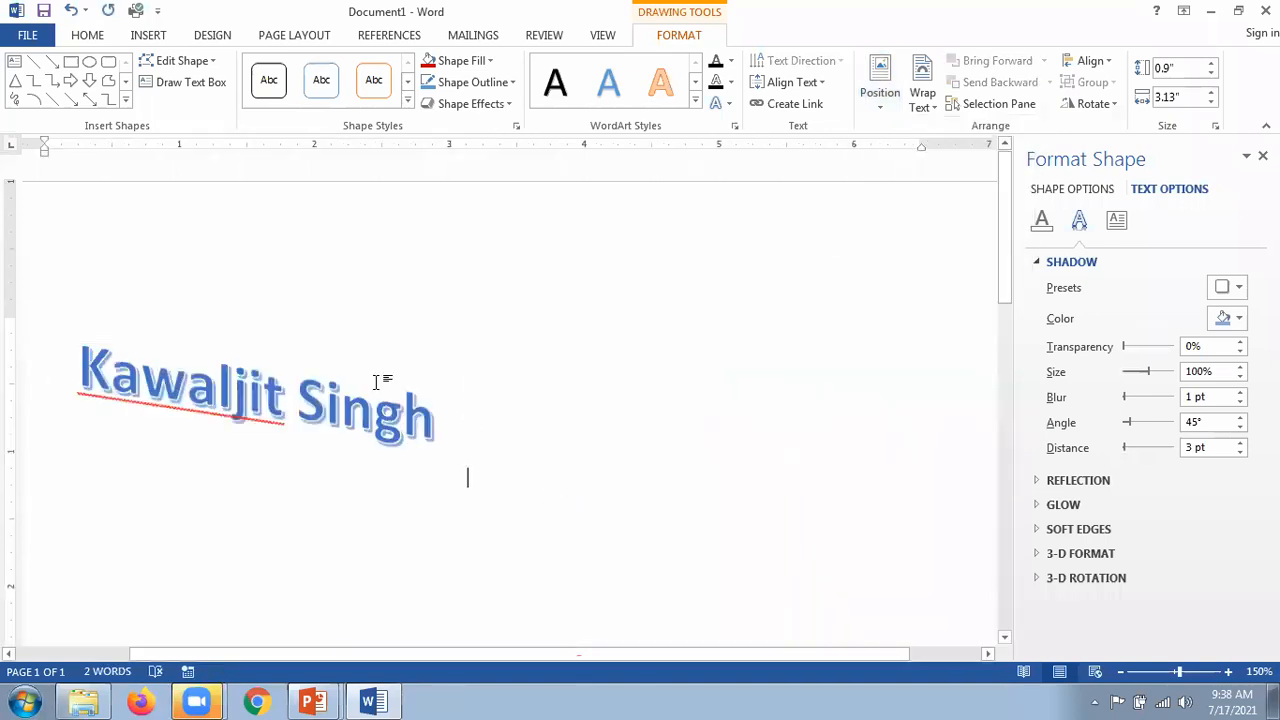
{"action": "left_click", "coordinate": [356, 404]}
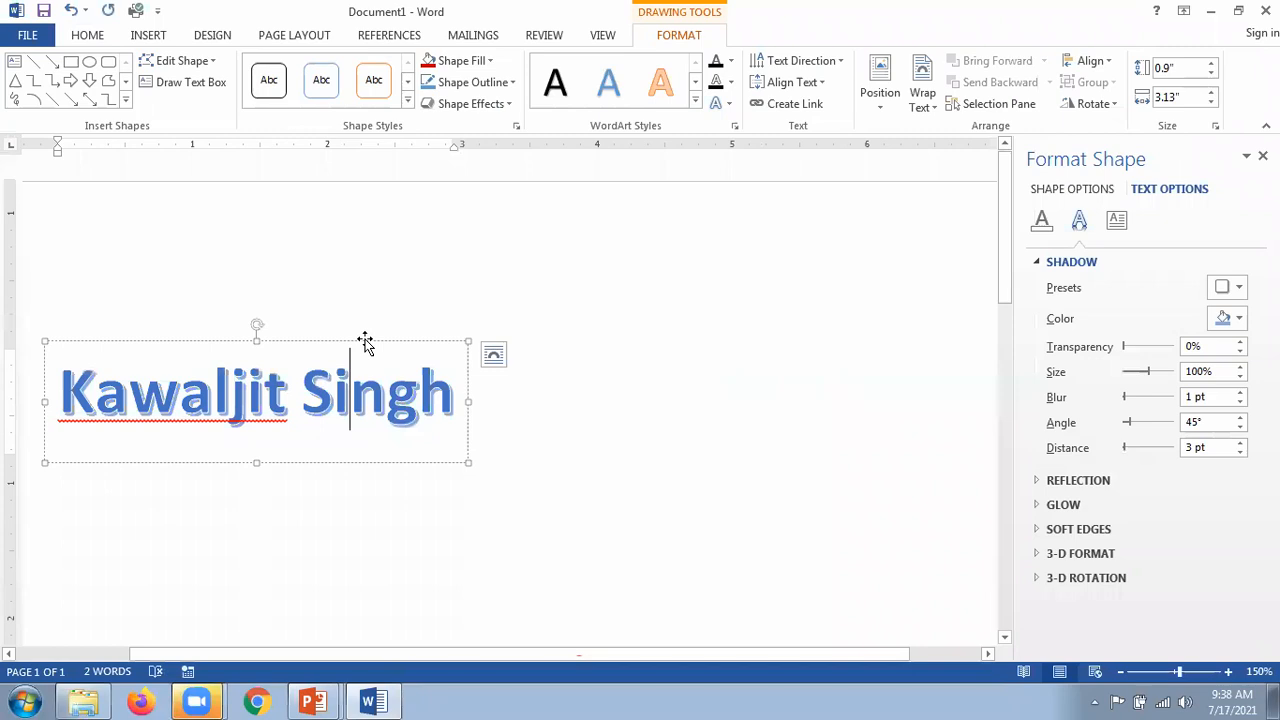
{"action": "left_click_drag", "start_coordinate": [434, 341], "coordinate": [582, 340]}
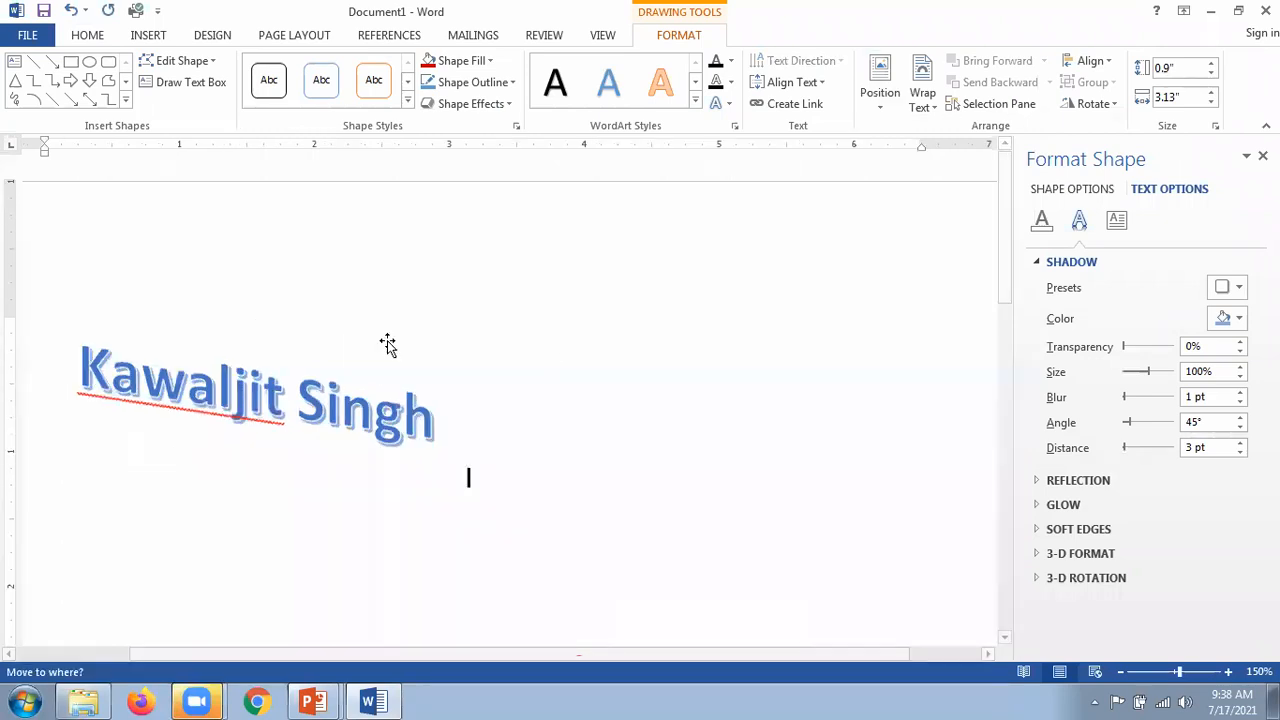
{"action": "left_click", "coordinate": [409, 388]}
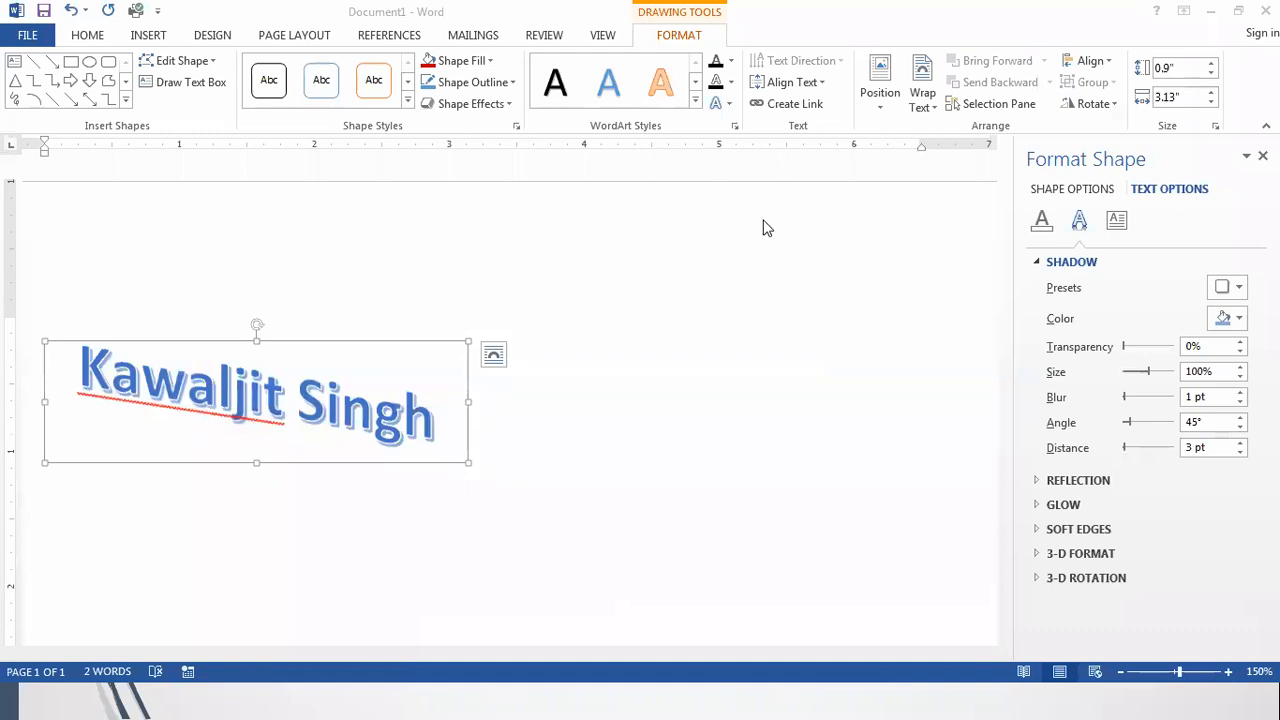
{"action": "key", "text": "alt+Tab"}
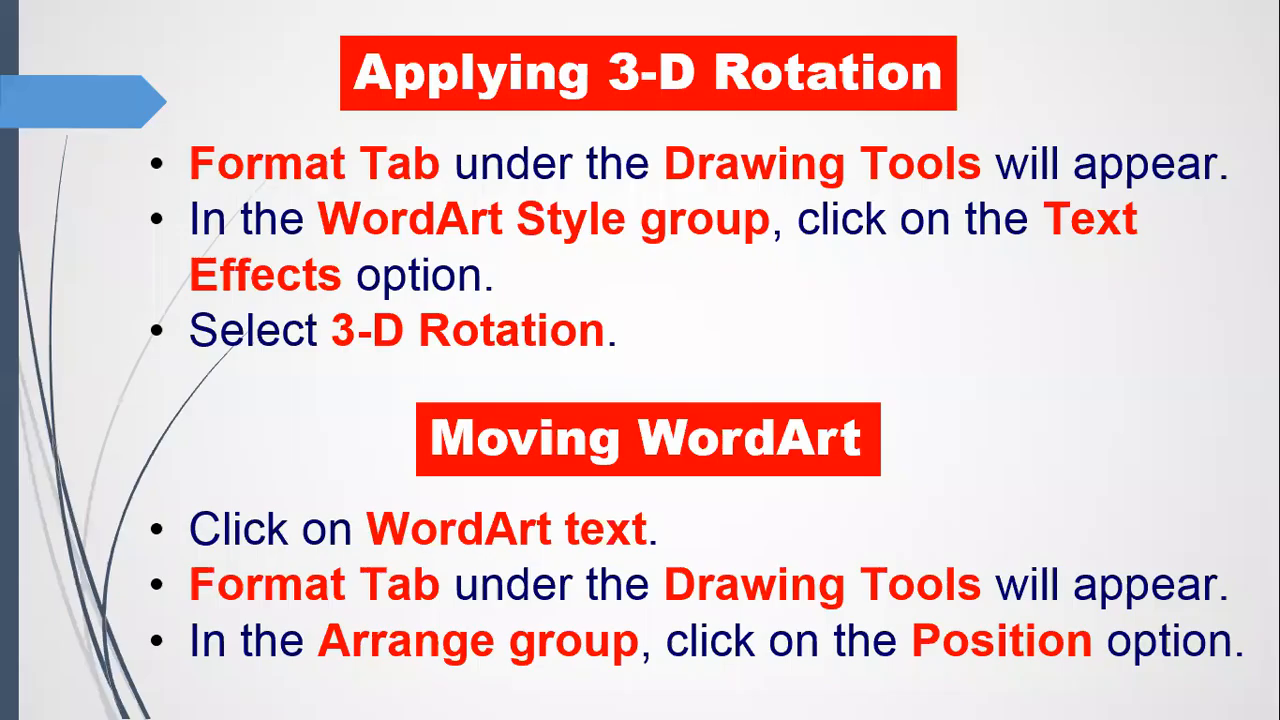
Step: End the 3-D rotation slide show and switch back to the Word document
{"action": "key", "text": "Right"}
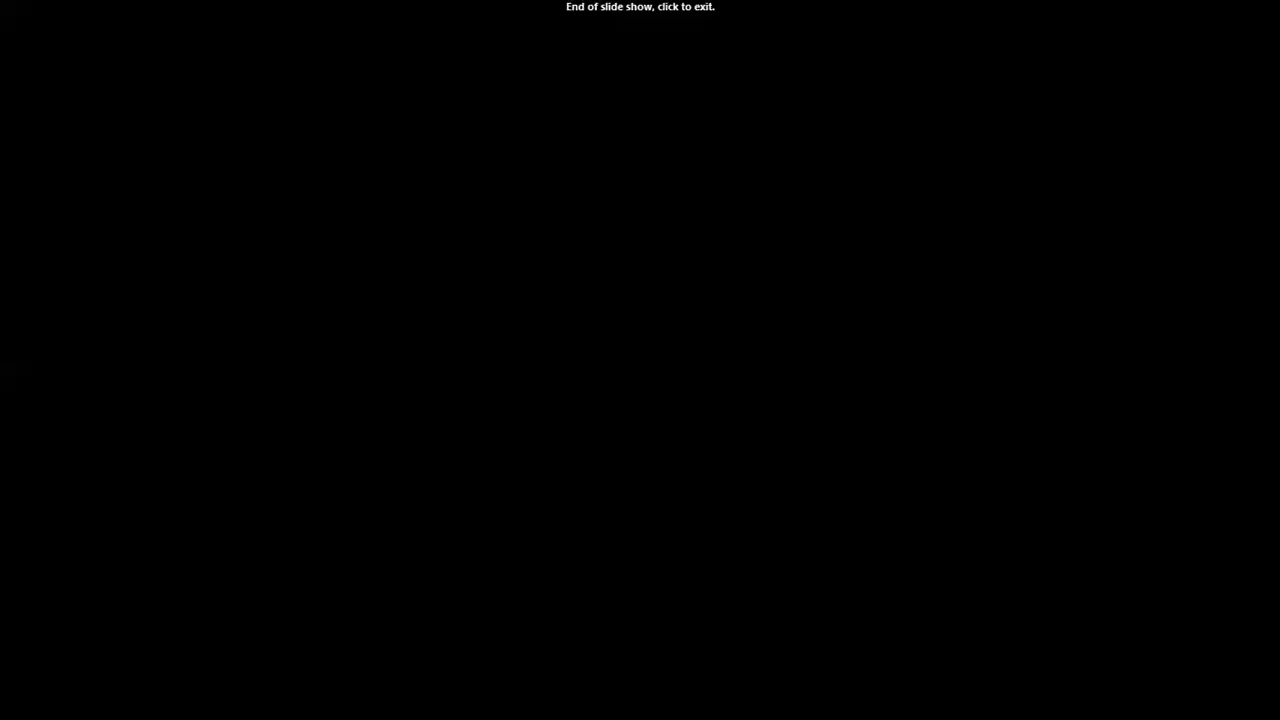
{"action": "key", "text": "alt+Tab"}
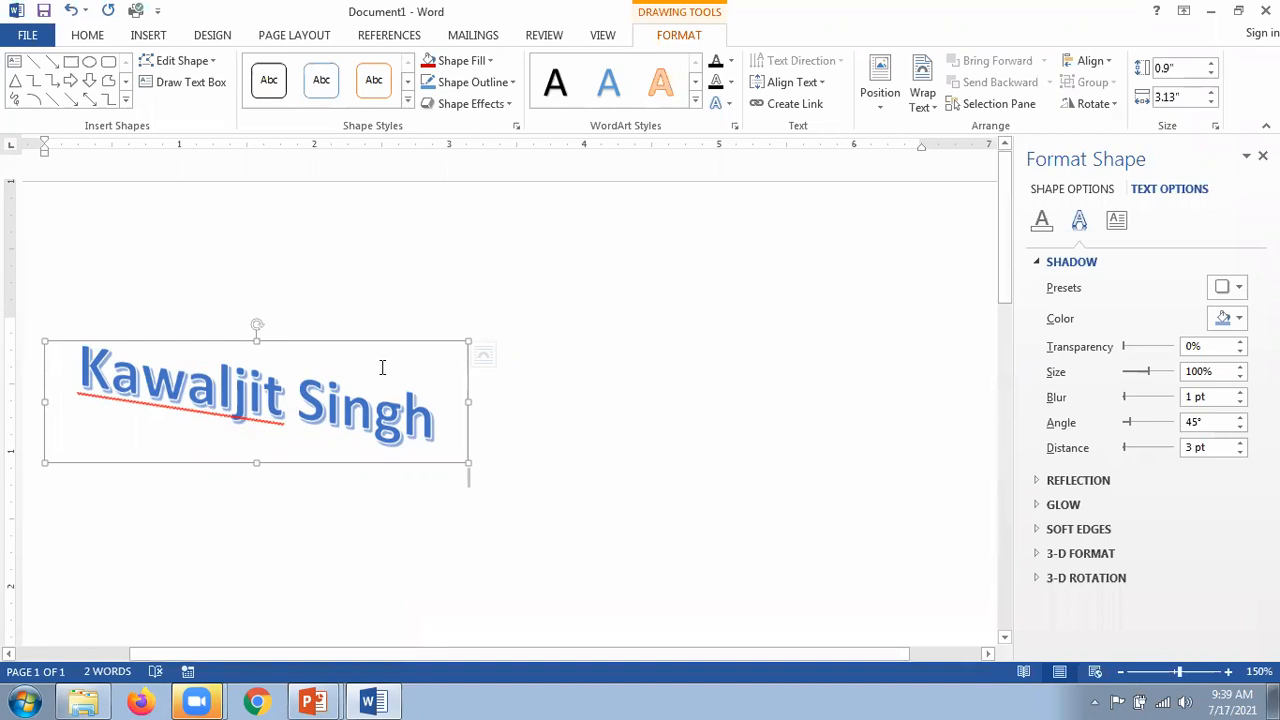
Step: Place the WordArt at the top right and retype its text as the person's name
{"action": "left_click", "coordinate": [884, 114]}
{"action": "left_click", "coordinate": [977, 250]}
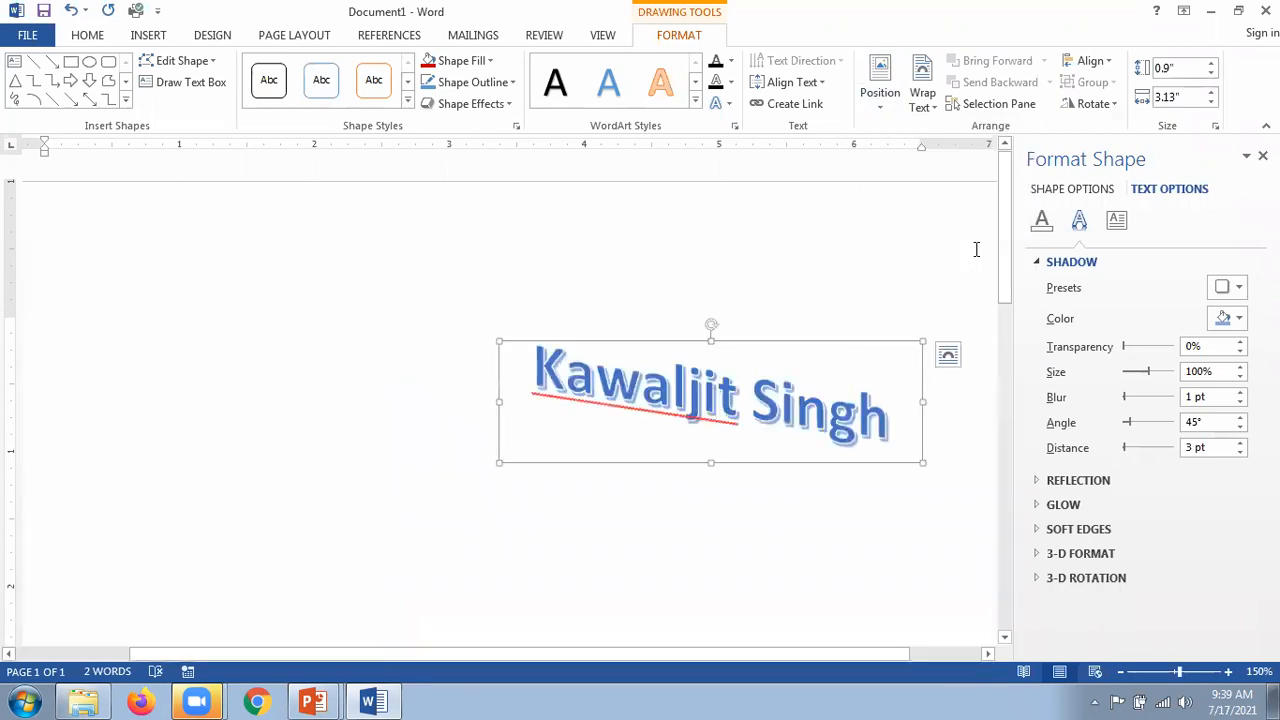
{"action": "left_click", "coordinate": [658, 416]}
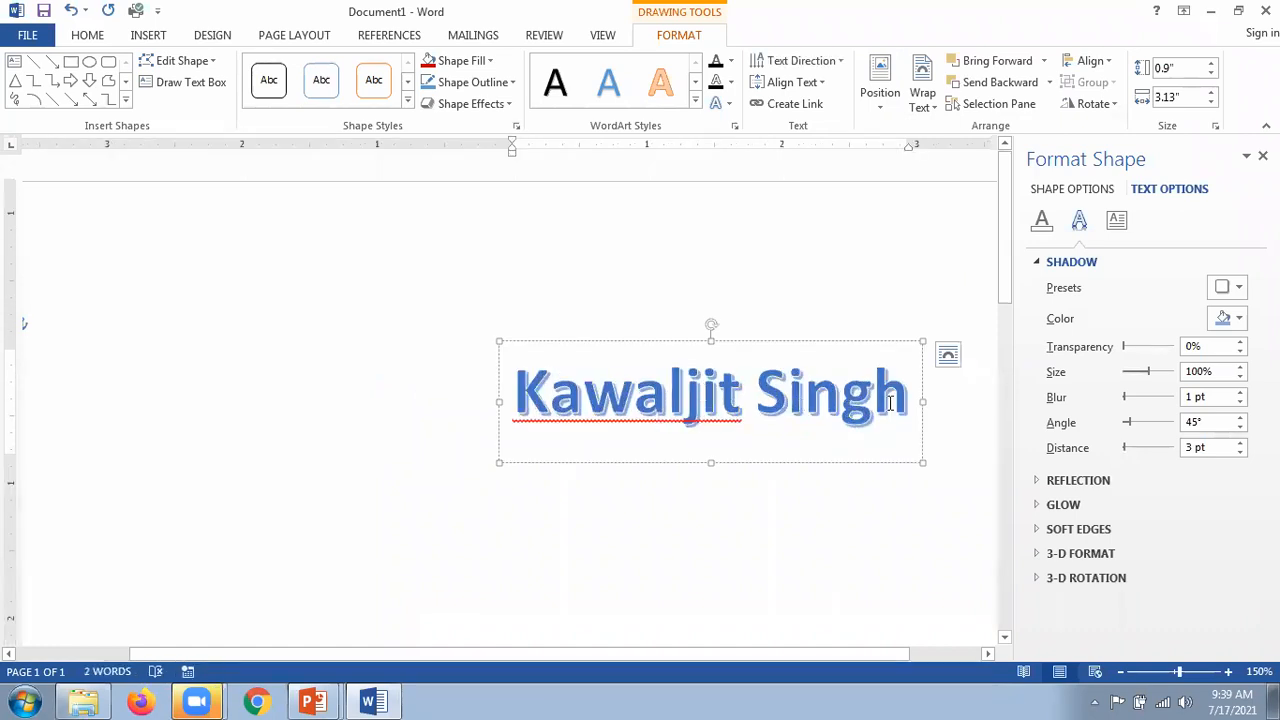
{"action": "triple_click", "coordinate": [524, 388]}
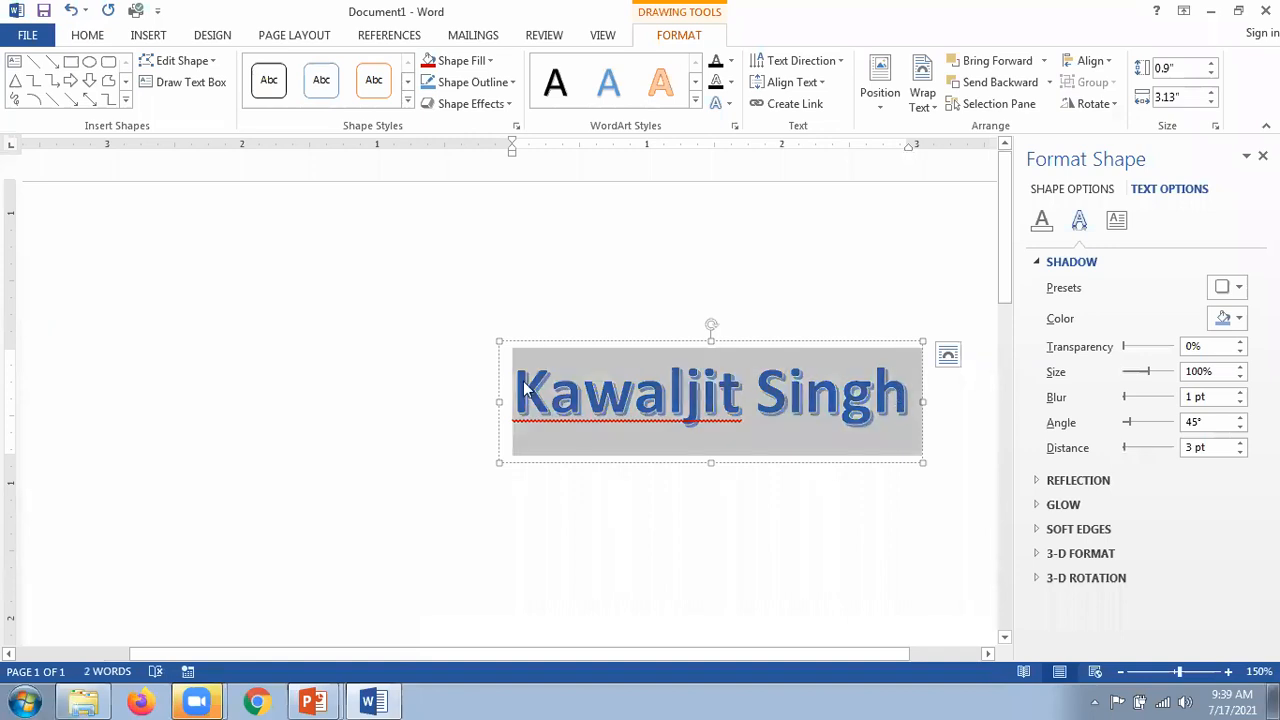
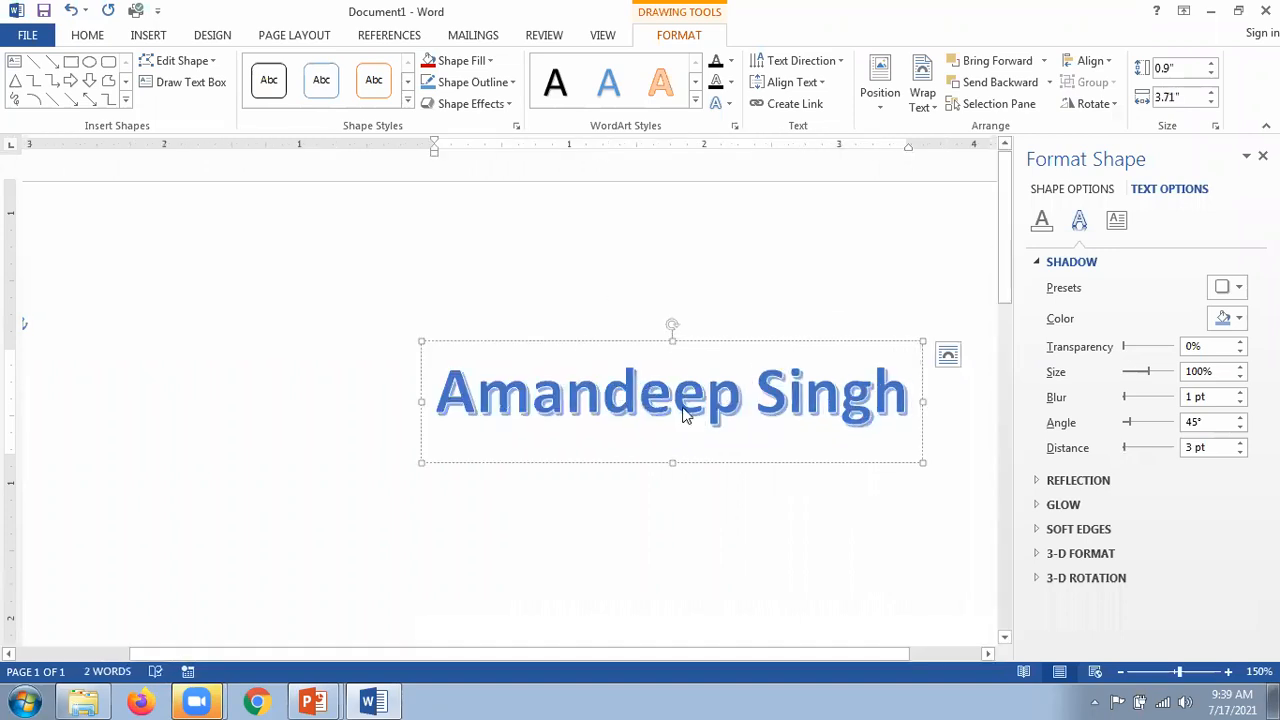
{"action": "left_click", "coordinate": [678, 462]}
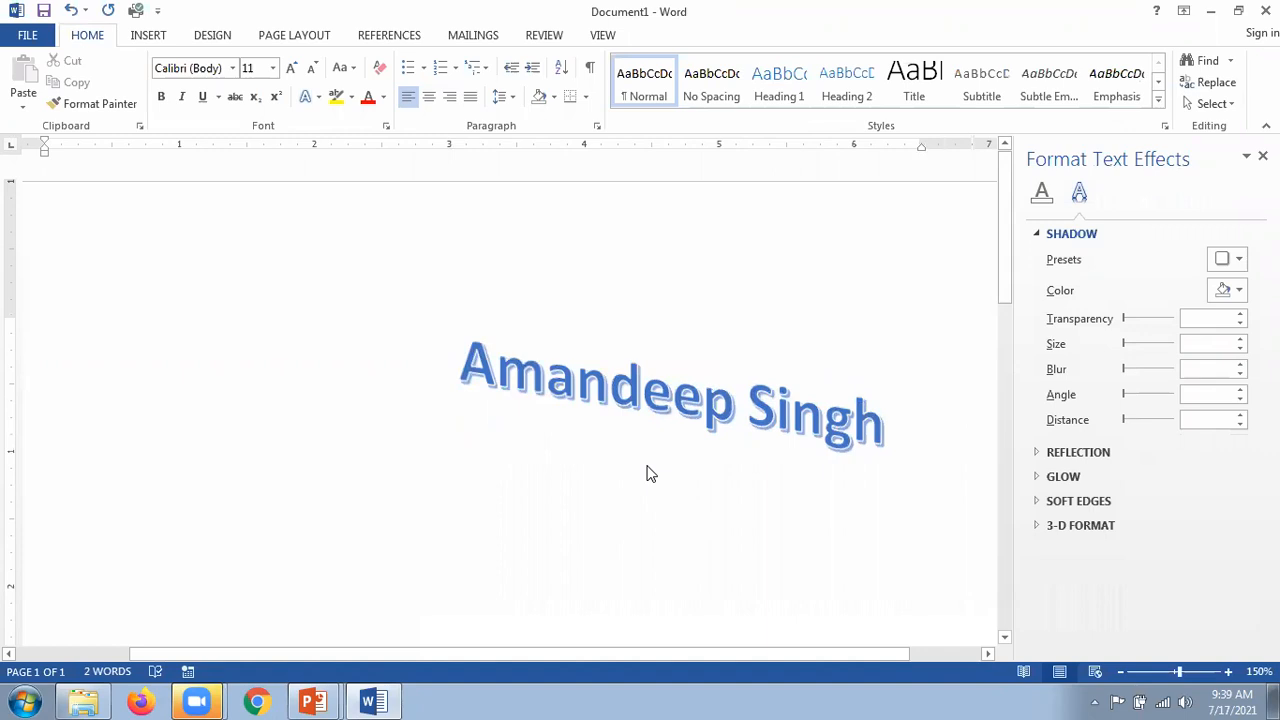
Step: Select the whole WordArt box and delete it, leaving the page empty
{"action": "left_click", "coordinate": [676, 418]}
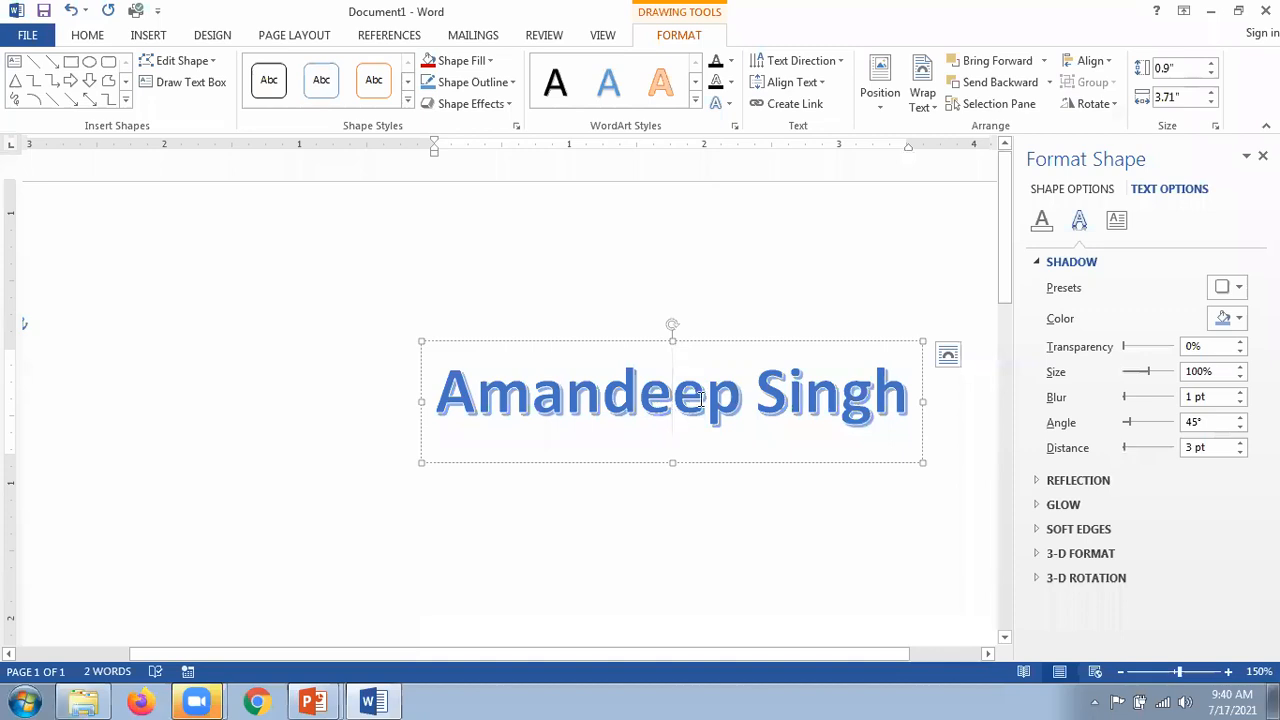
{"action": "left_click", "coordinate": [699, 343]}
{"action": "key", "text": "Delete"}
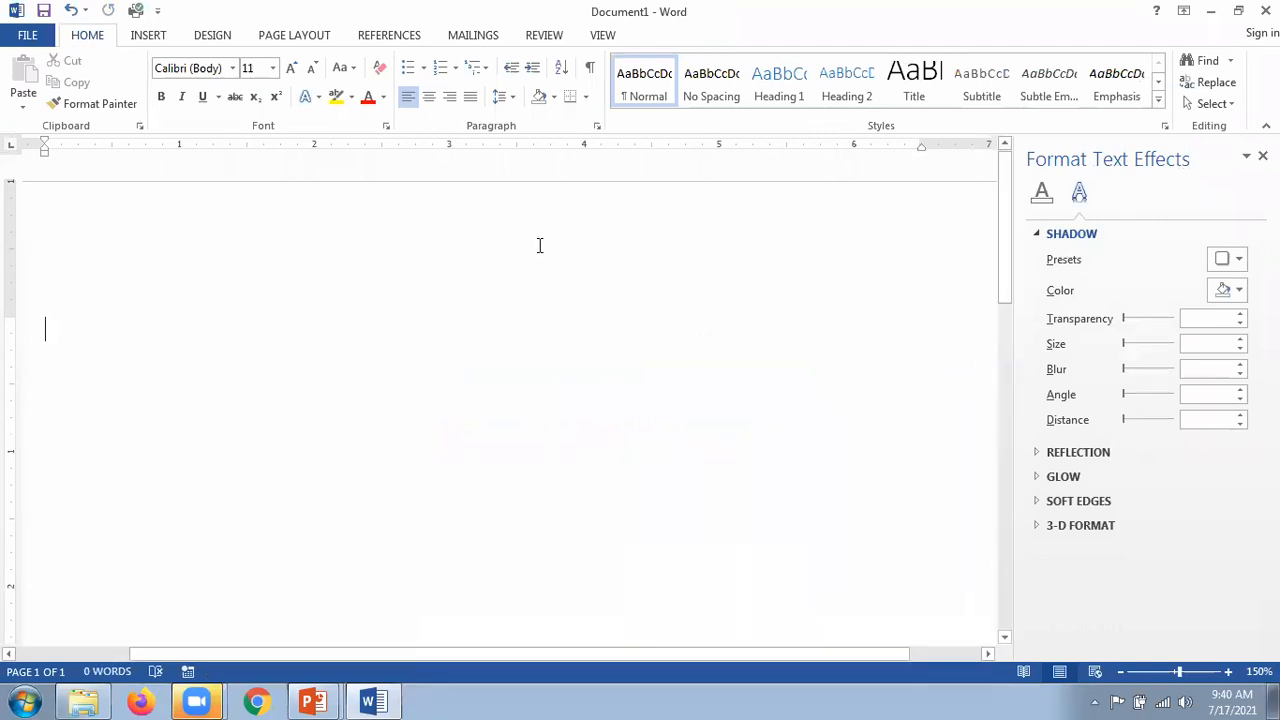
{"action": "left_click", "coordinate": [148, 35]}
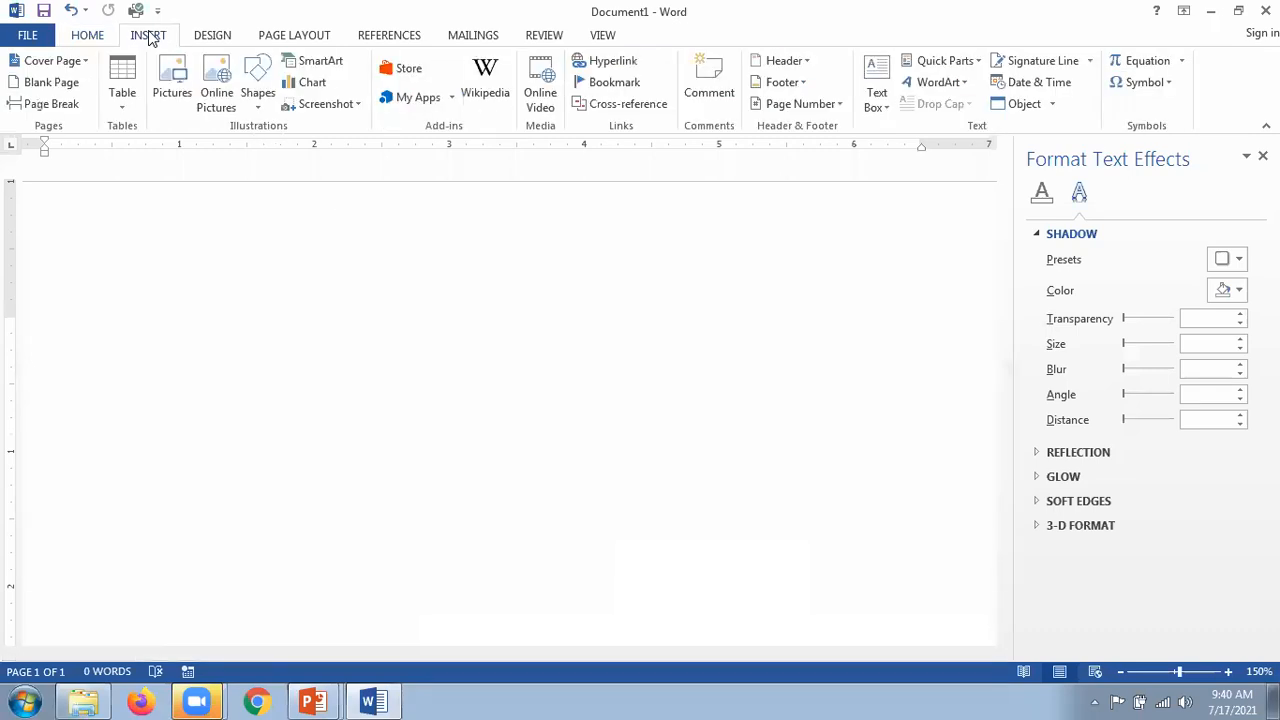
{"action": "left_click", "coordinate": [881, 109]}
{"action": "left_click", "coordinate": [560, 382]}
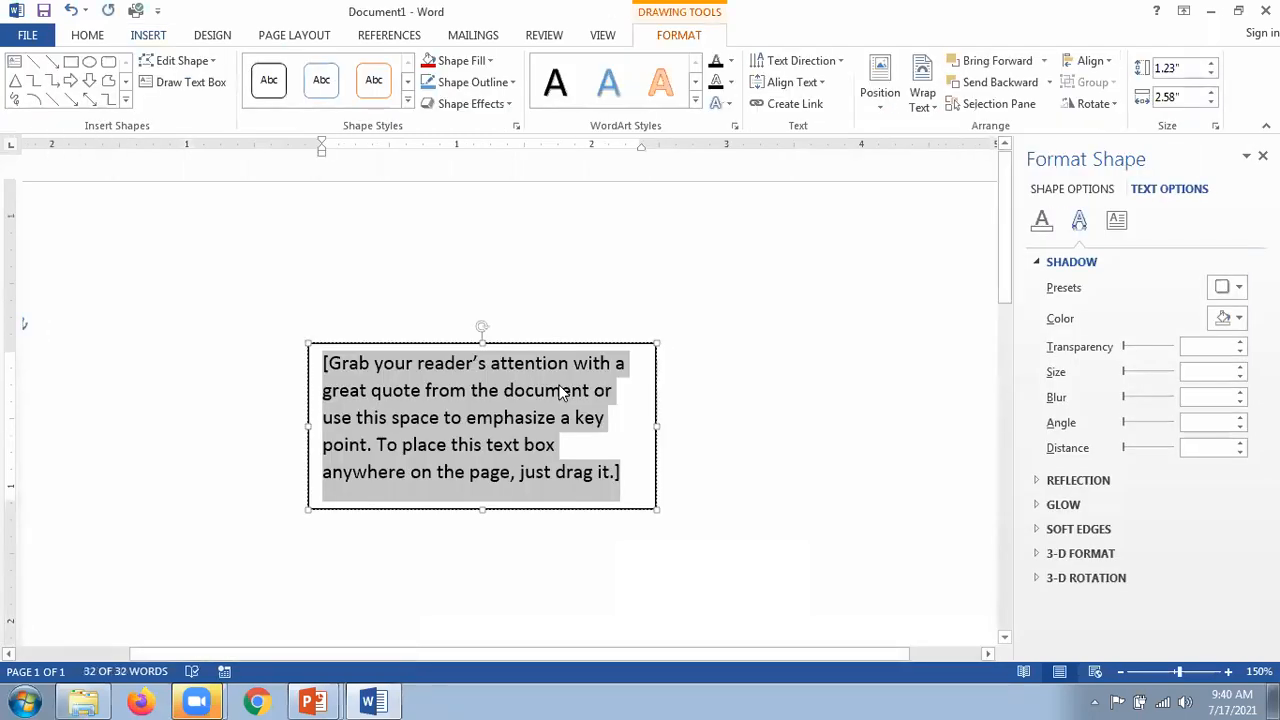
{"action": "type", "text": "Save "}
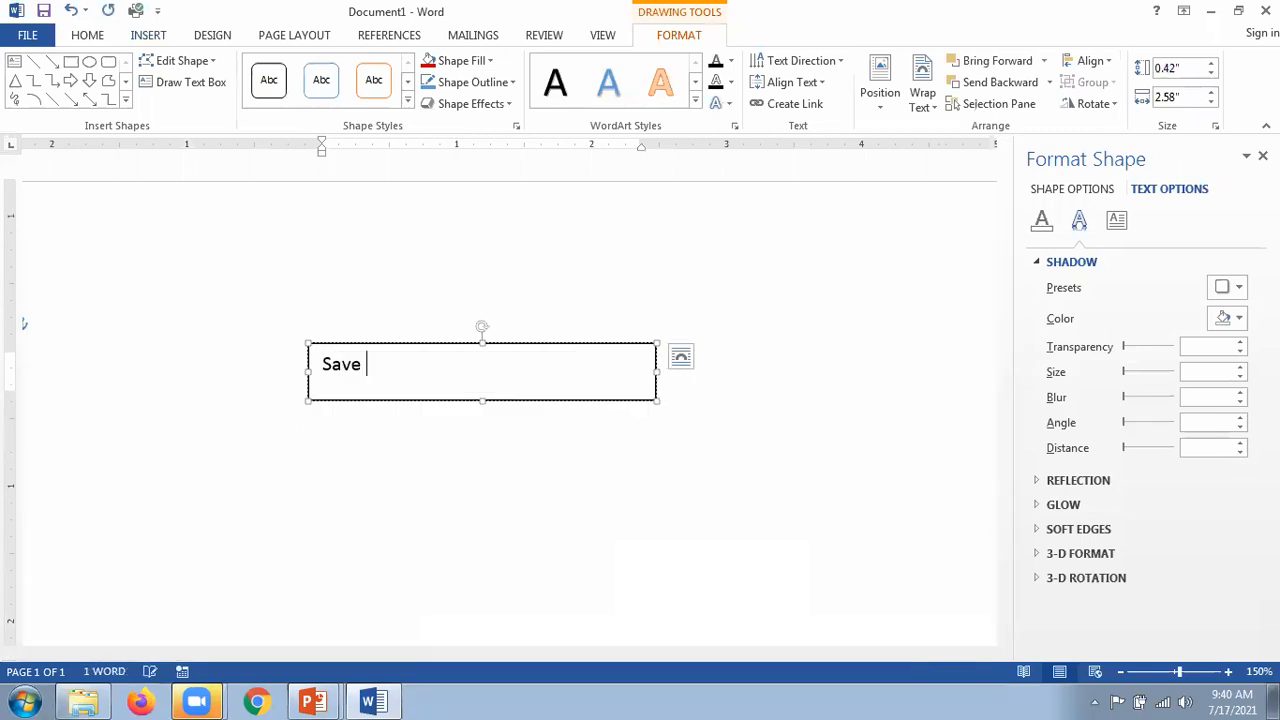
{"action": "type", "text": "Water"}
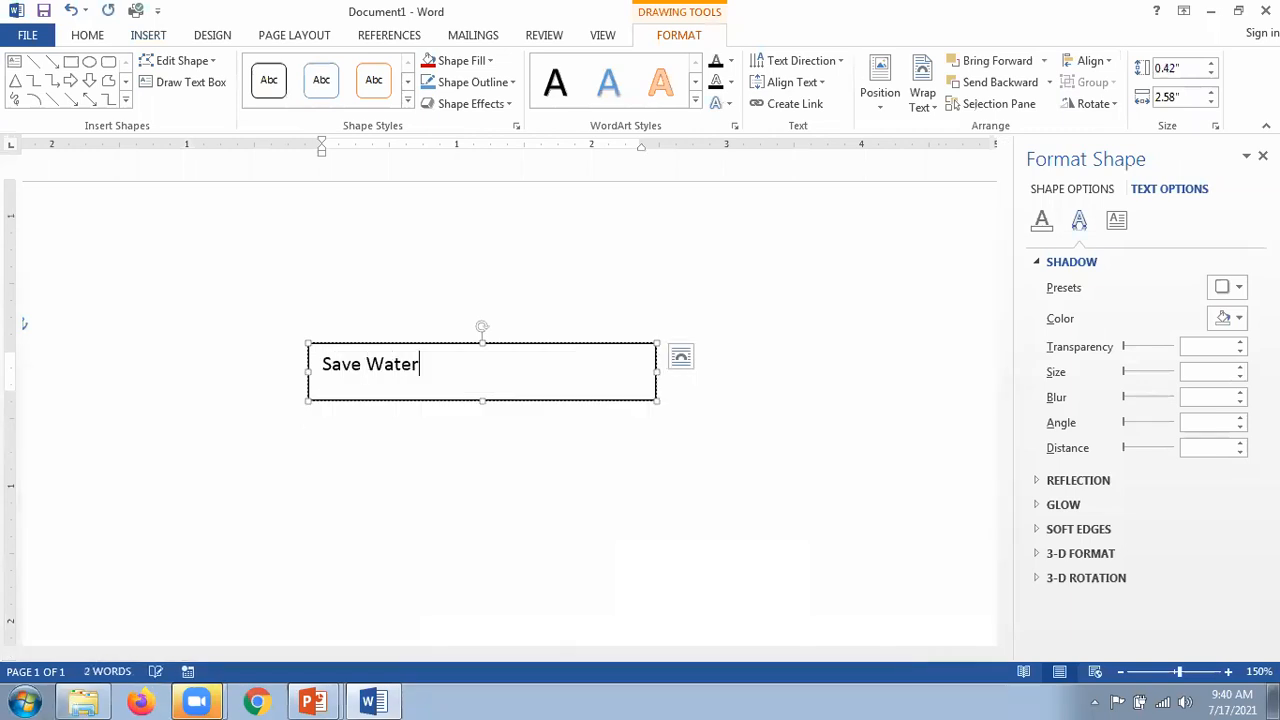
{"action": "triple_click", "coordinate": [304, 366]}
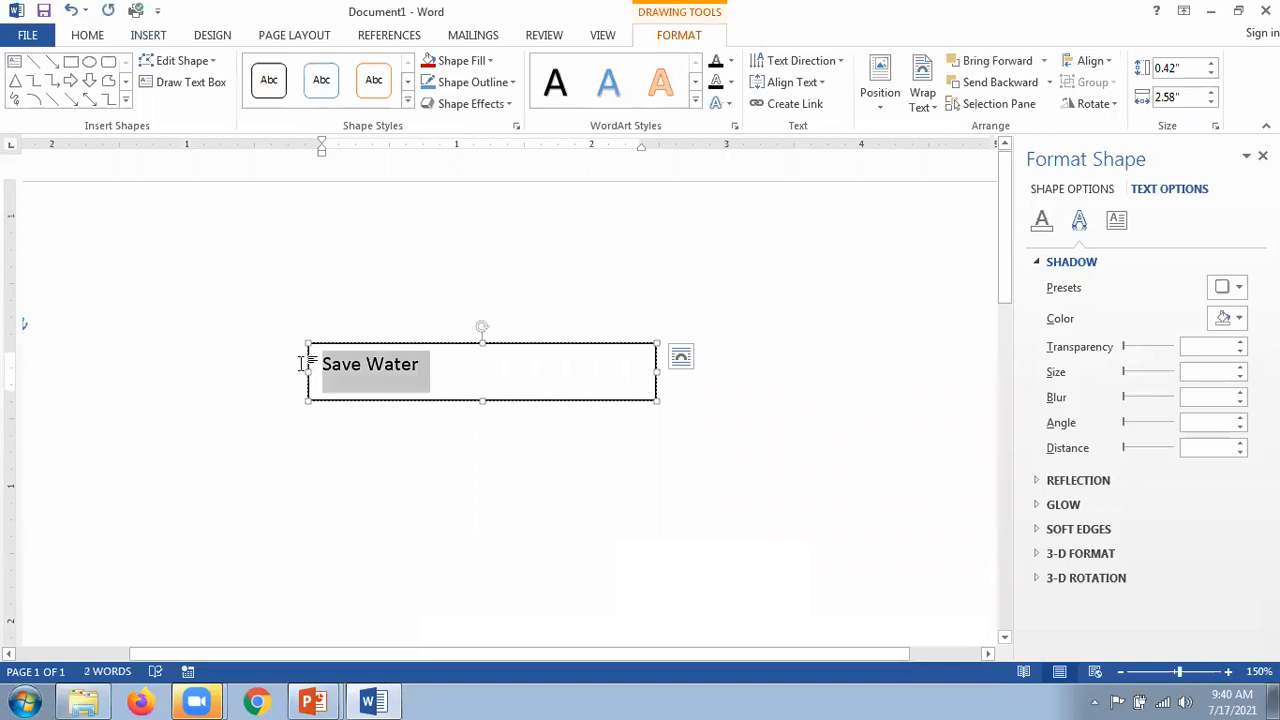
{"action": "left_click", "coordinate": [561, 343]}
{"action": "key", "text": "Delete"}
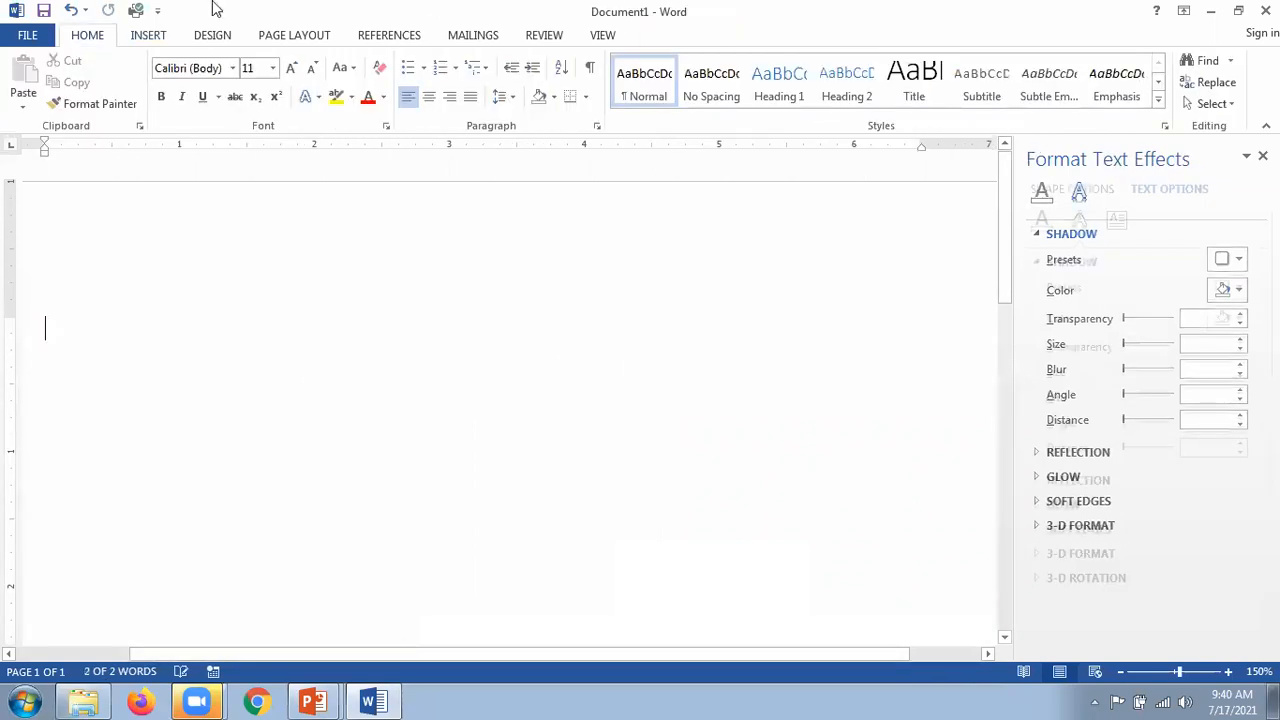
Step: Insert a blue gradient reflection WordArt and type 'Save water' over its placeholder
{"action": "scroll", "coordinate": [683, 130], "scroll_direction": "down", "scroll_amount": 1}
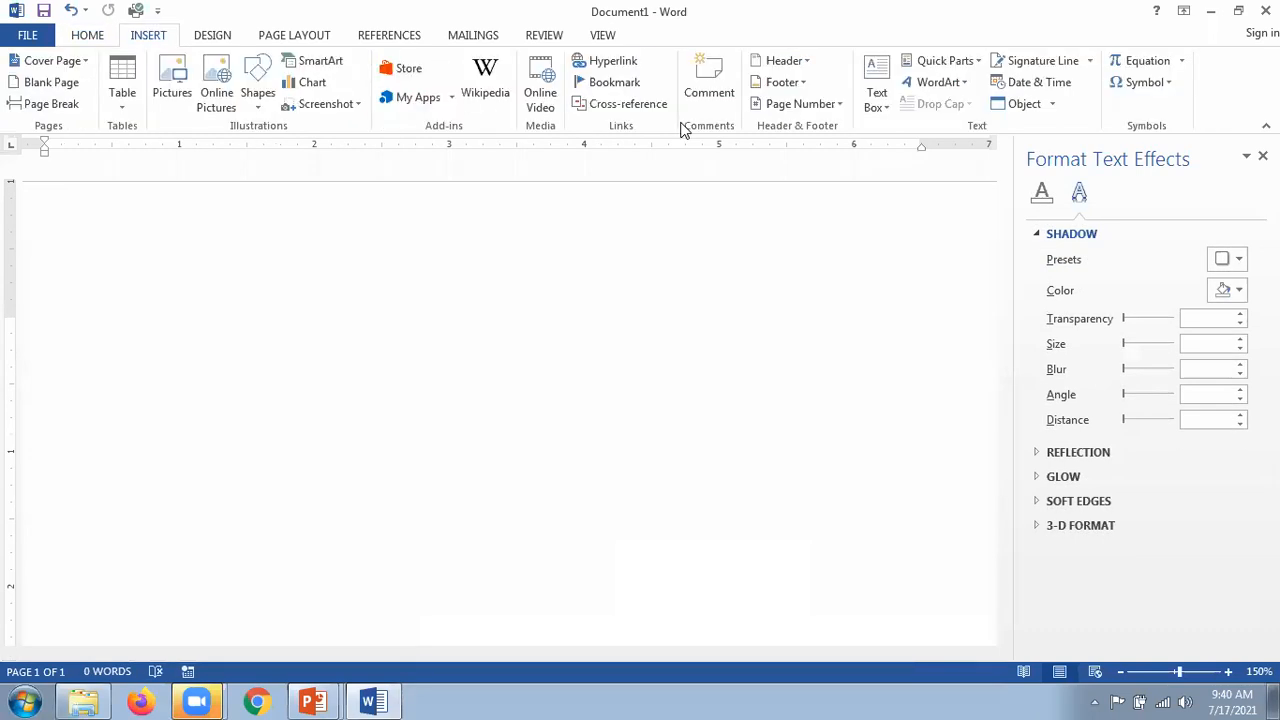
{"action": "left_click", "coordinate": [965, 82]}
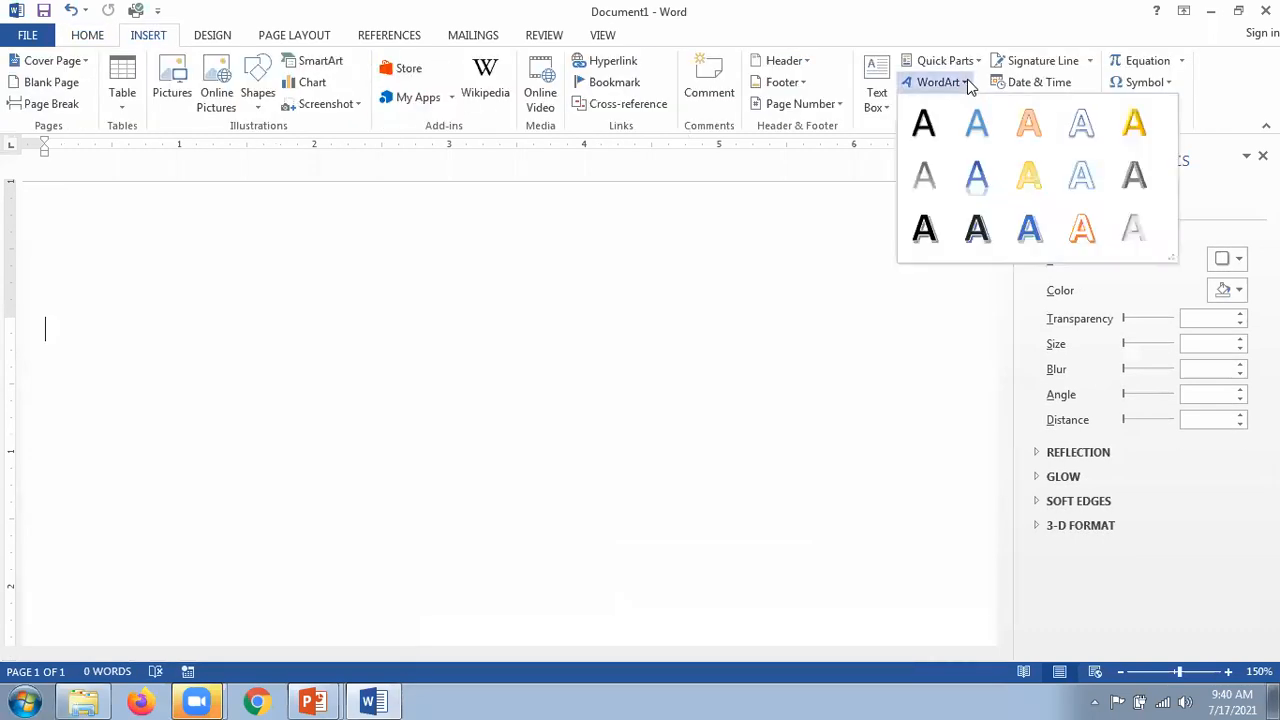
{"action": "left_click", "coordinate": [984, 184]}
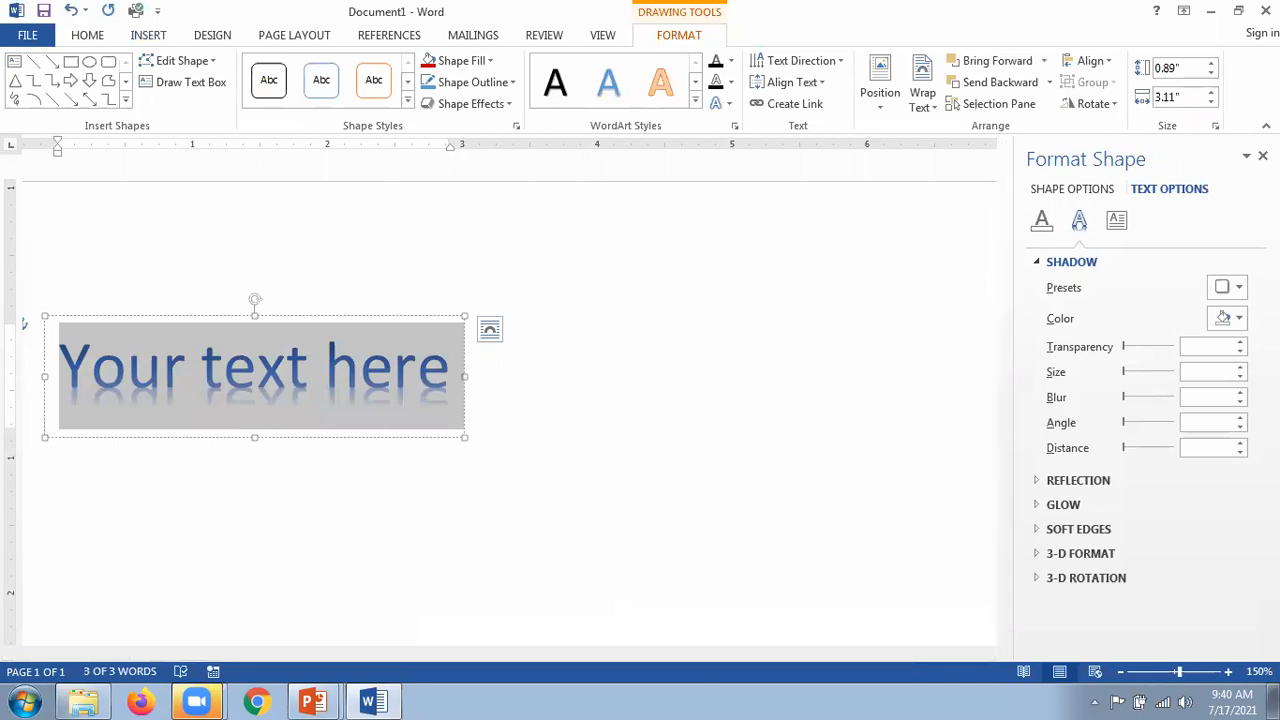
{"action": "type", "text": "Save water"}
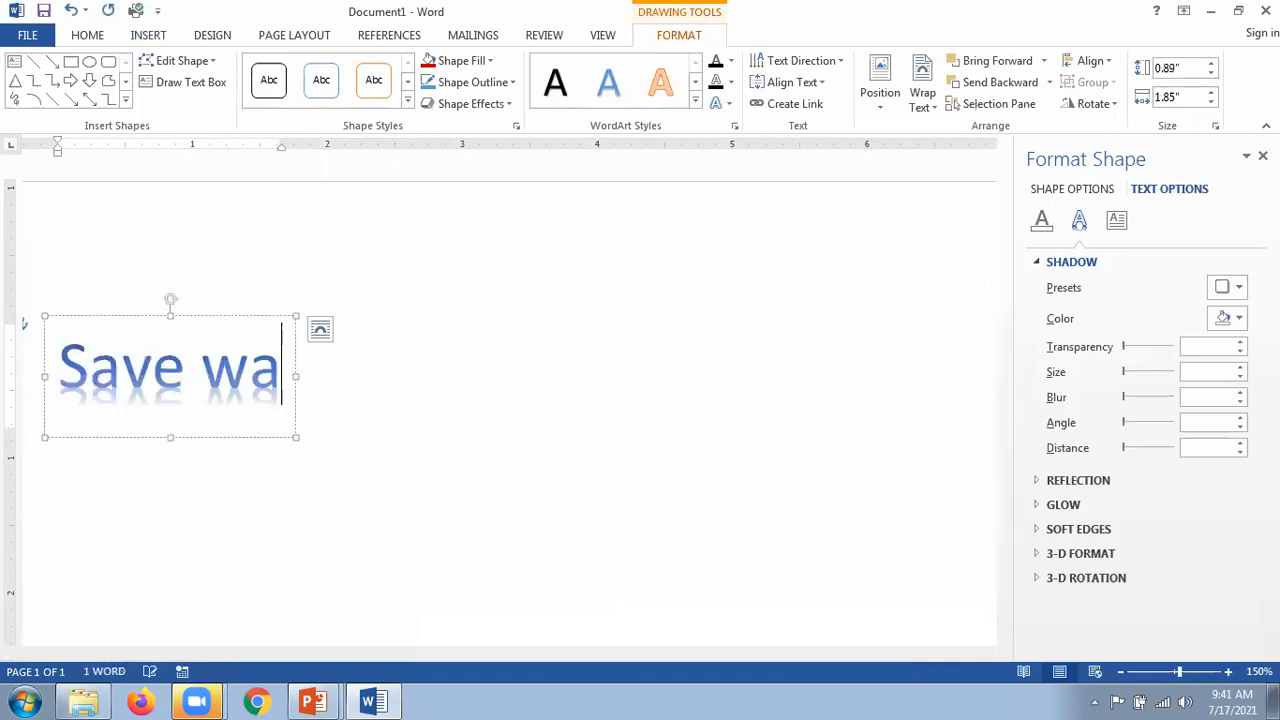